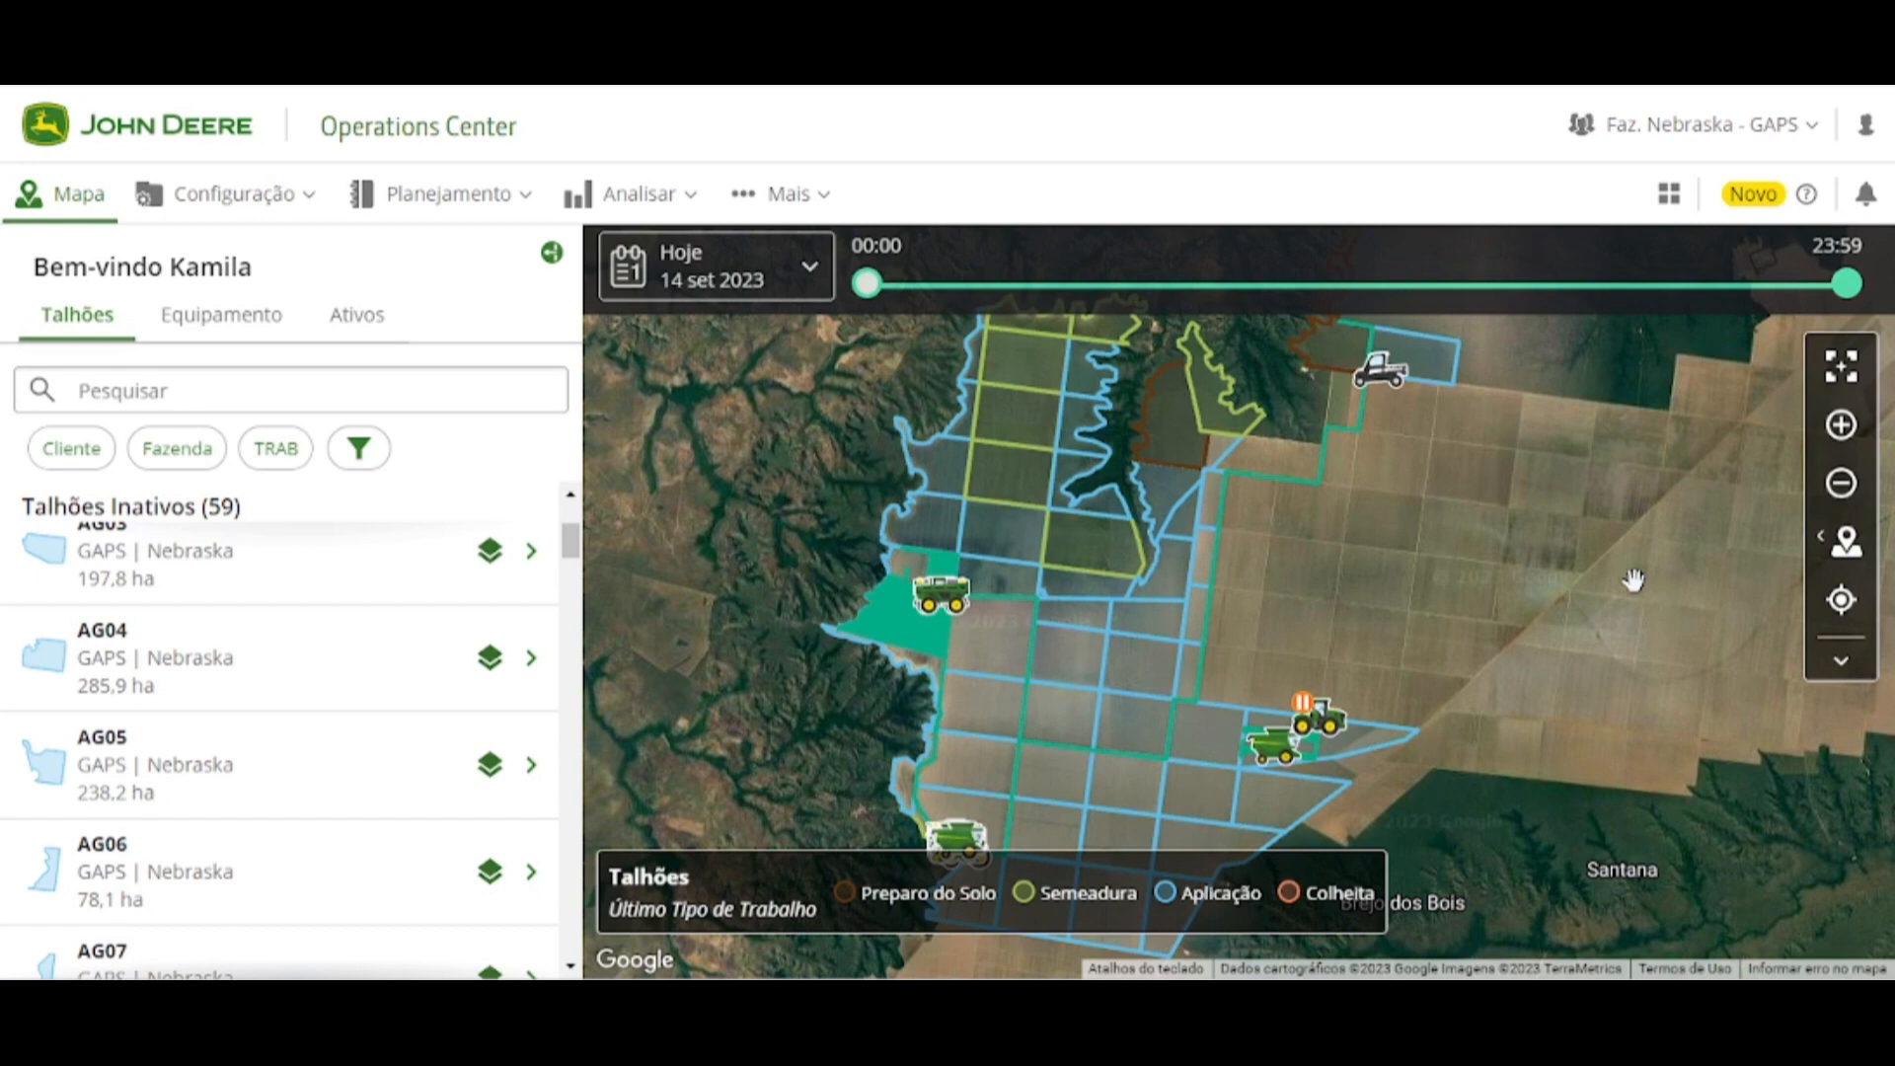
# Examine the active and inactive field list and the farm's field outlines on the satellite map
pyautogui.scroll(2, 210, 688)
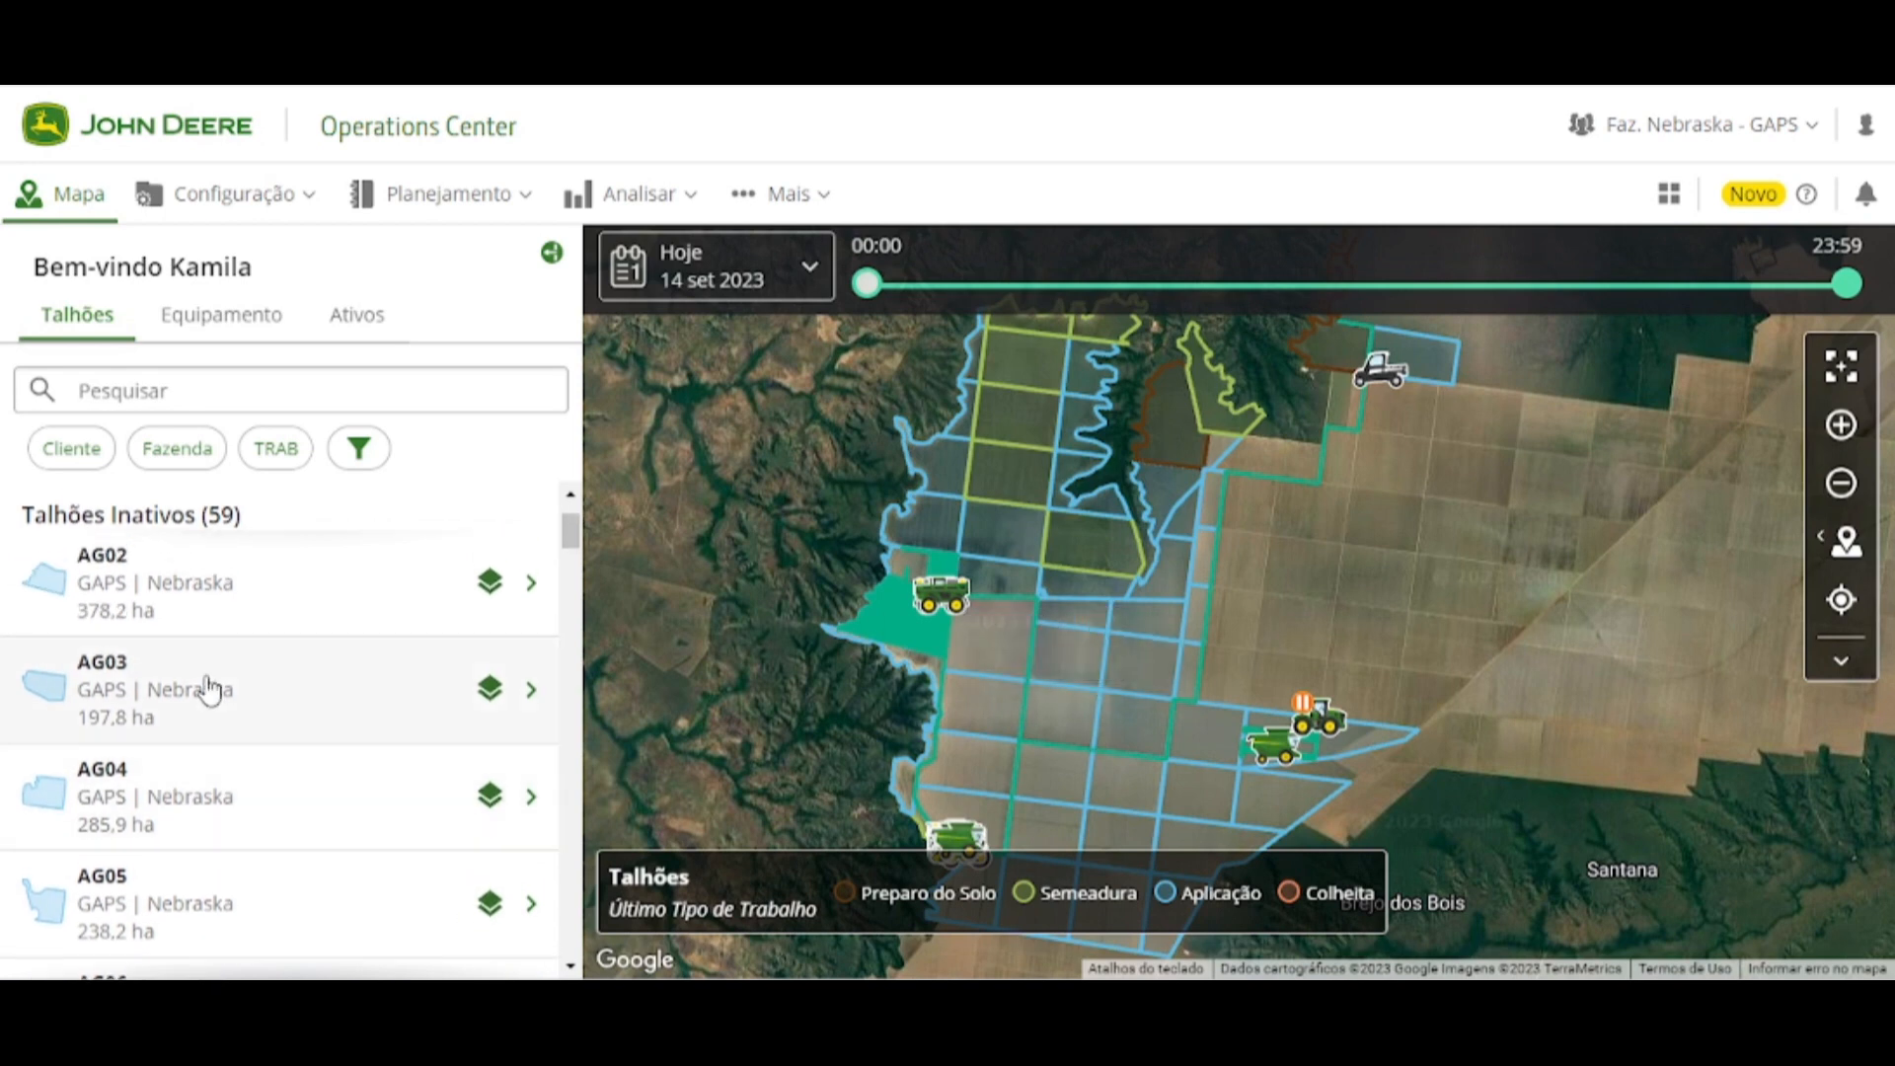
pyautogui.scroll(2, 210, 688)
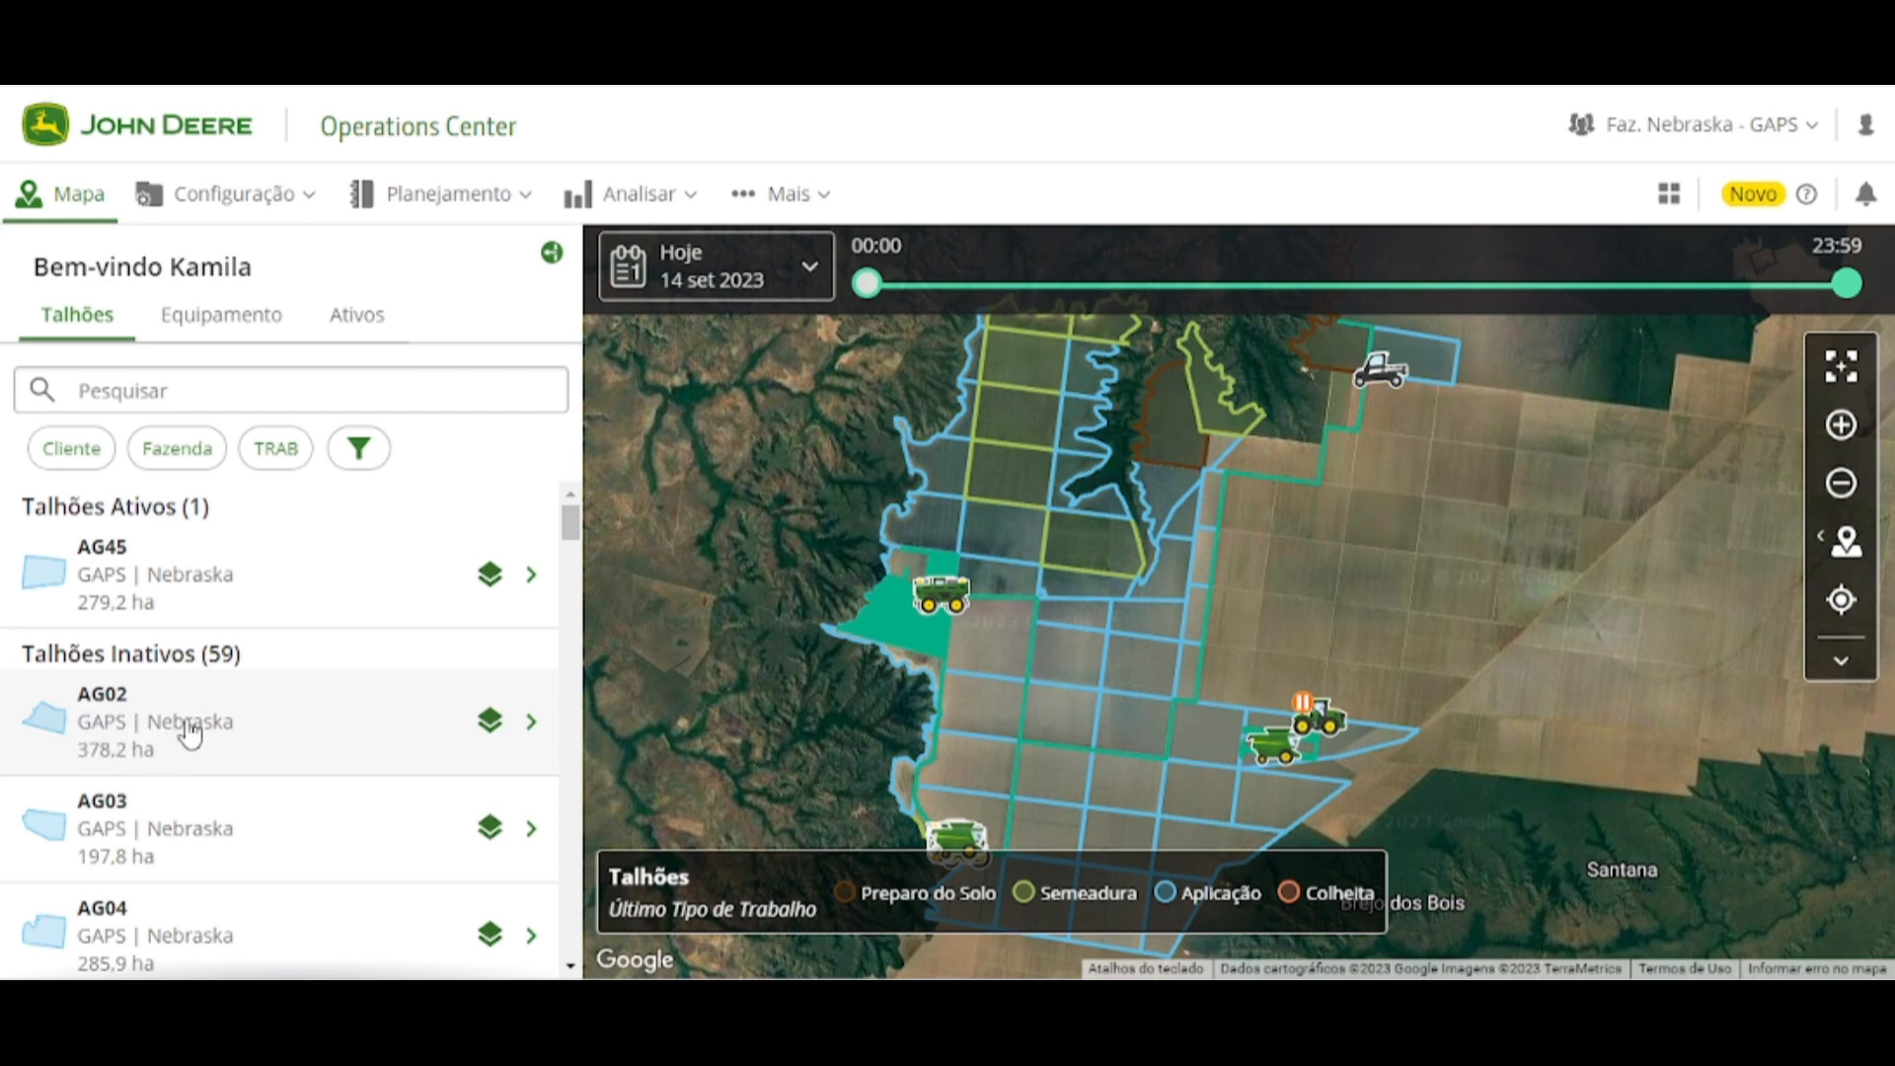
pyautogui.scroll(-5, 216, 702)
pyautogui.scroll(-15, 216, 702)
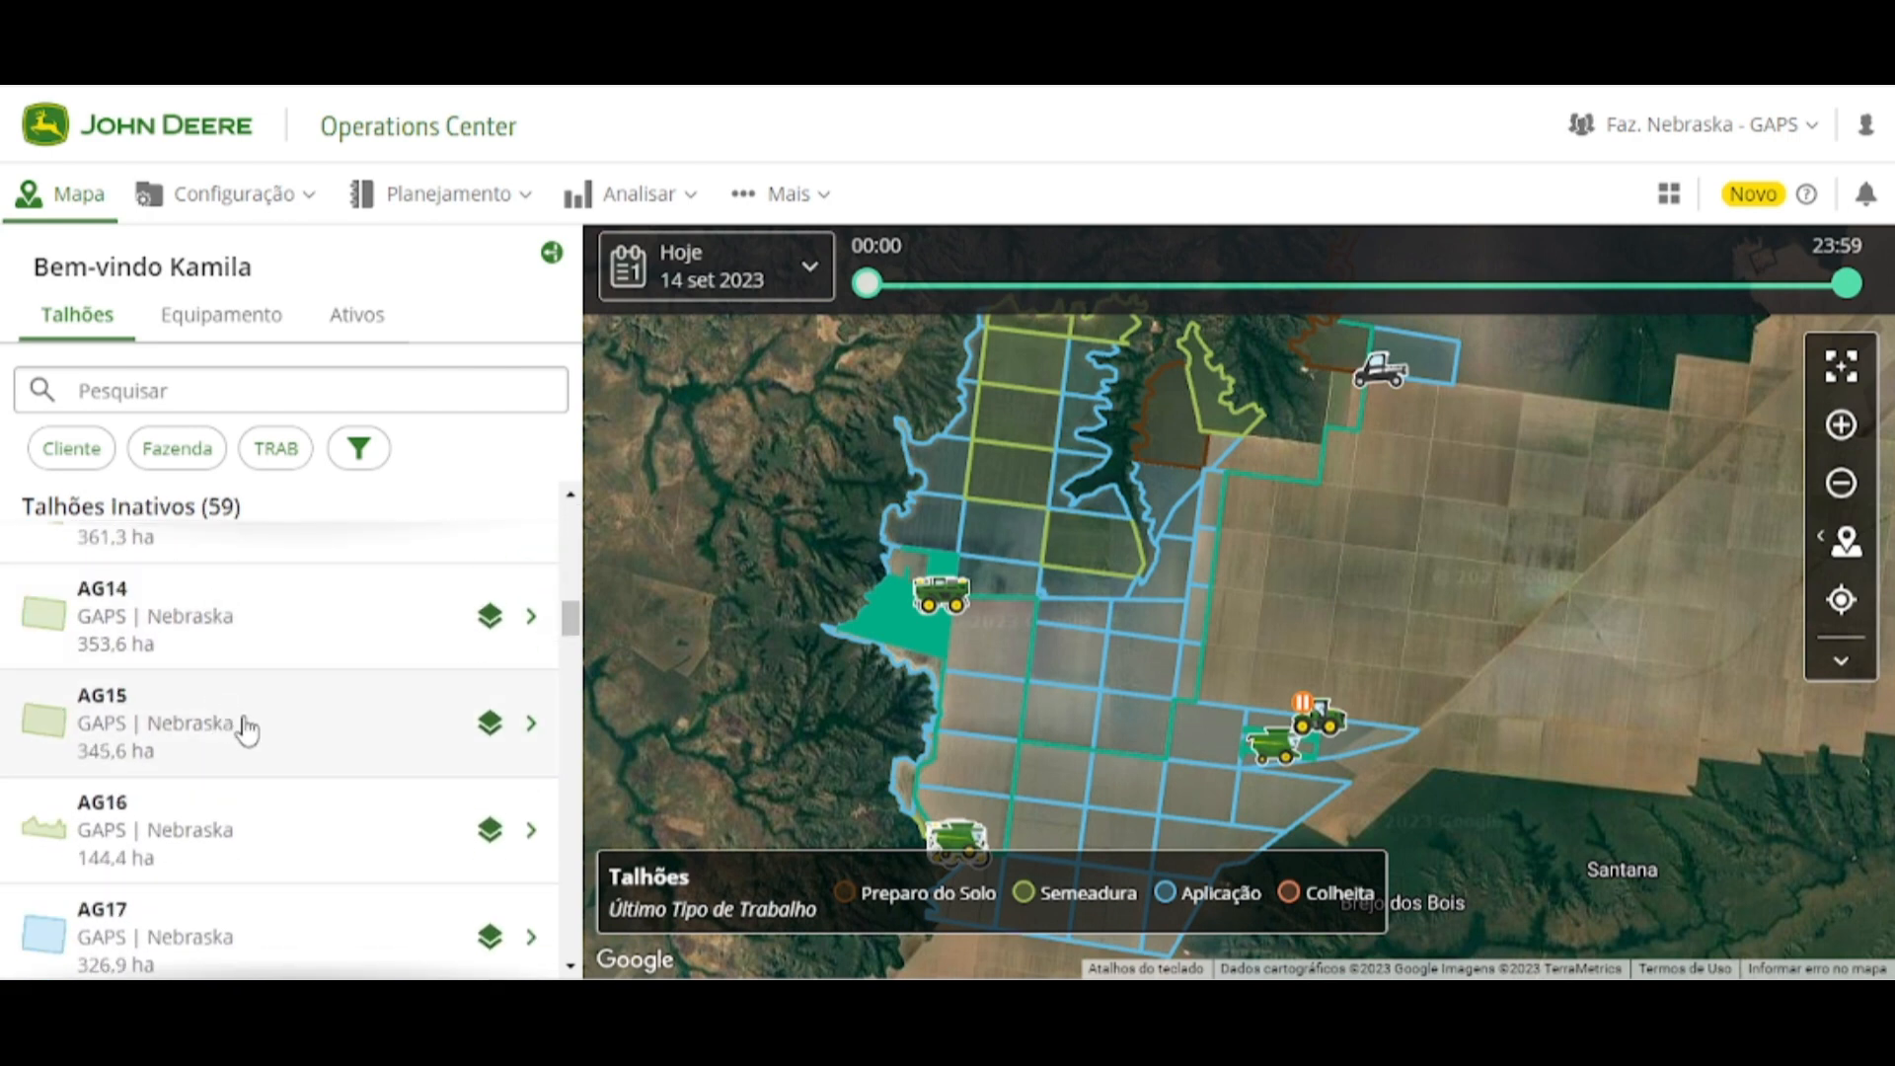
pyautogui.scroll(-14, 233, 741)
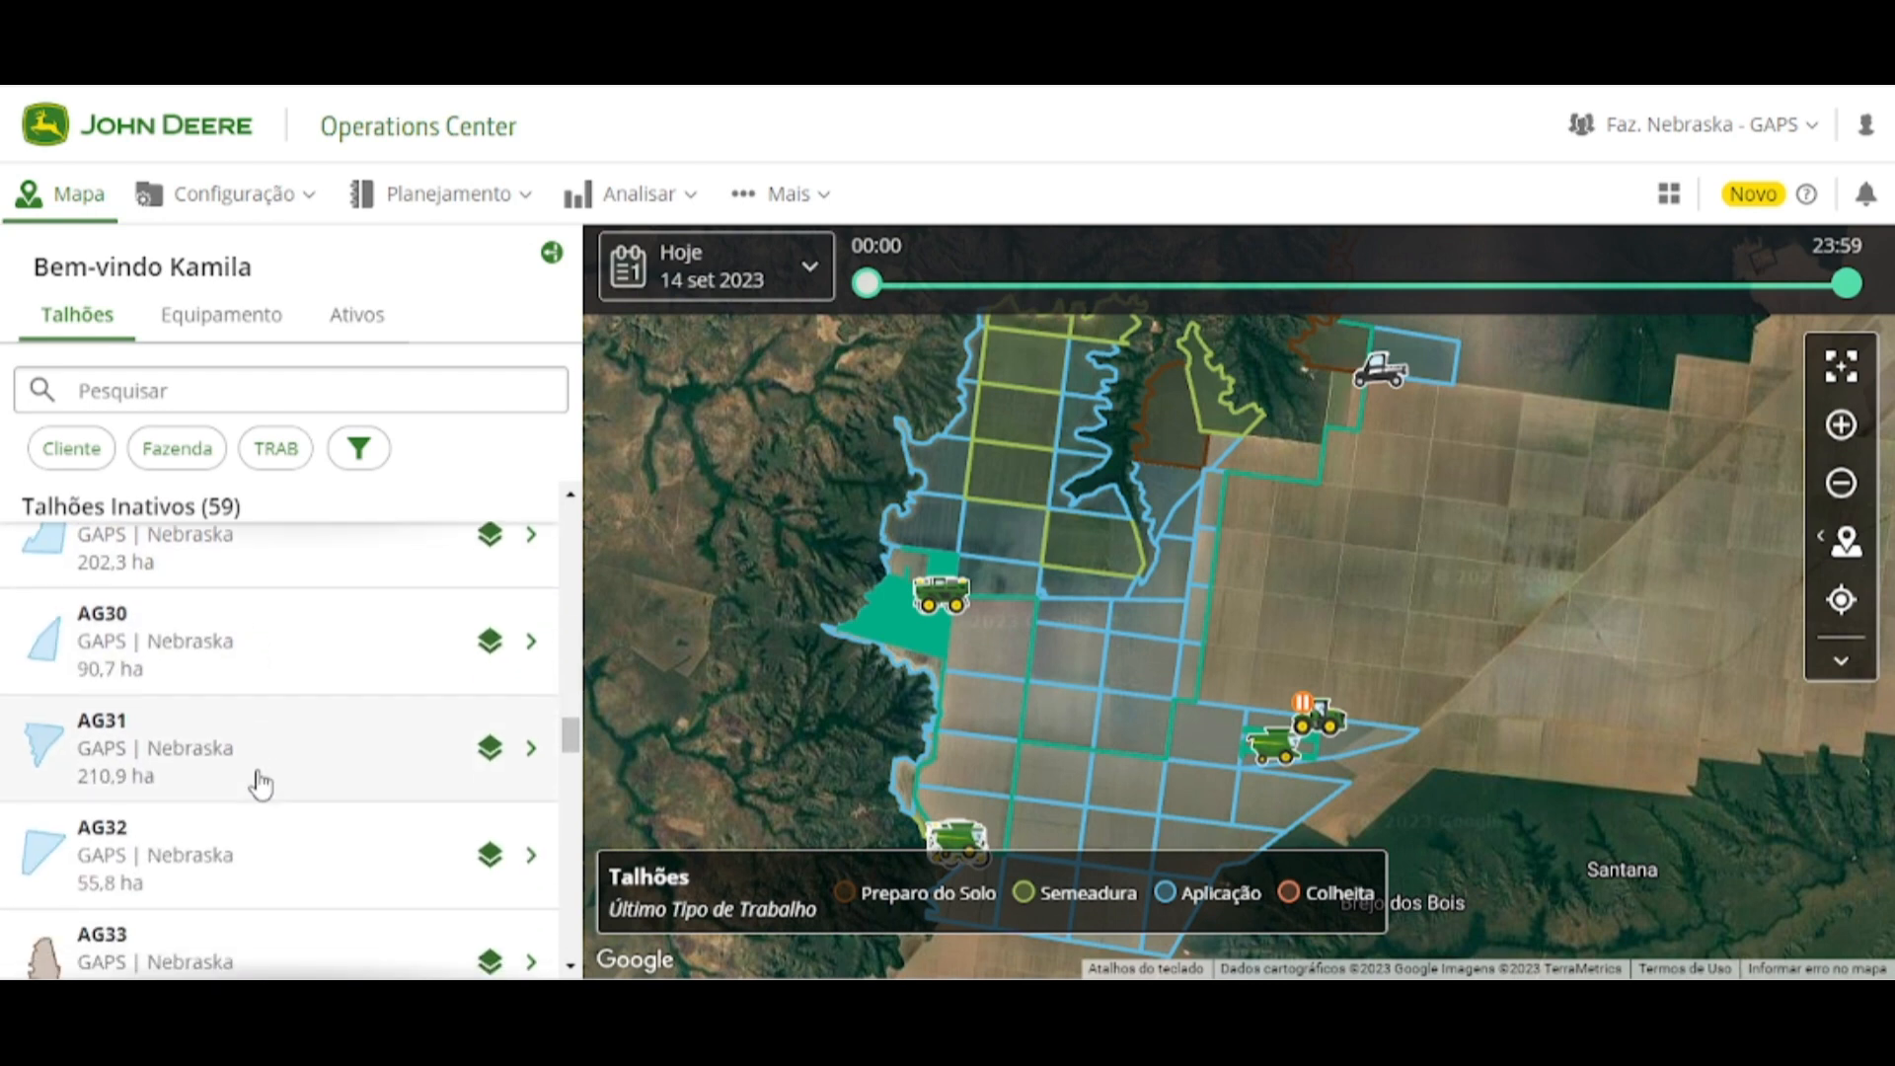
pyautogui.scroll(-4, 244, 810)
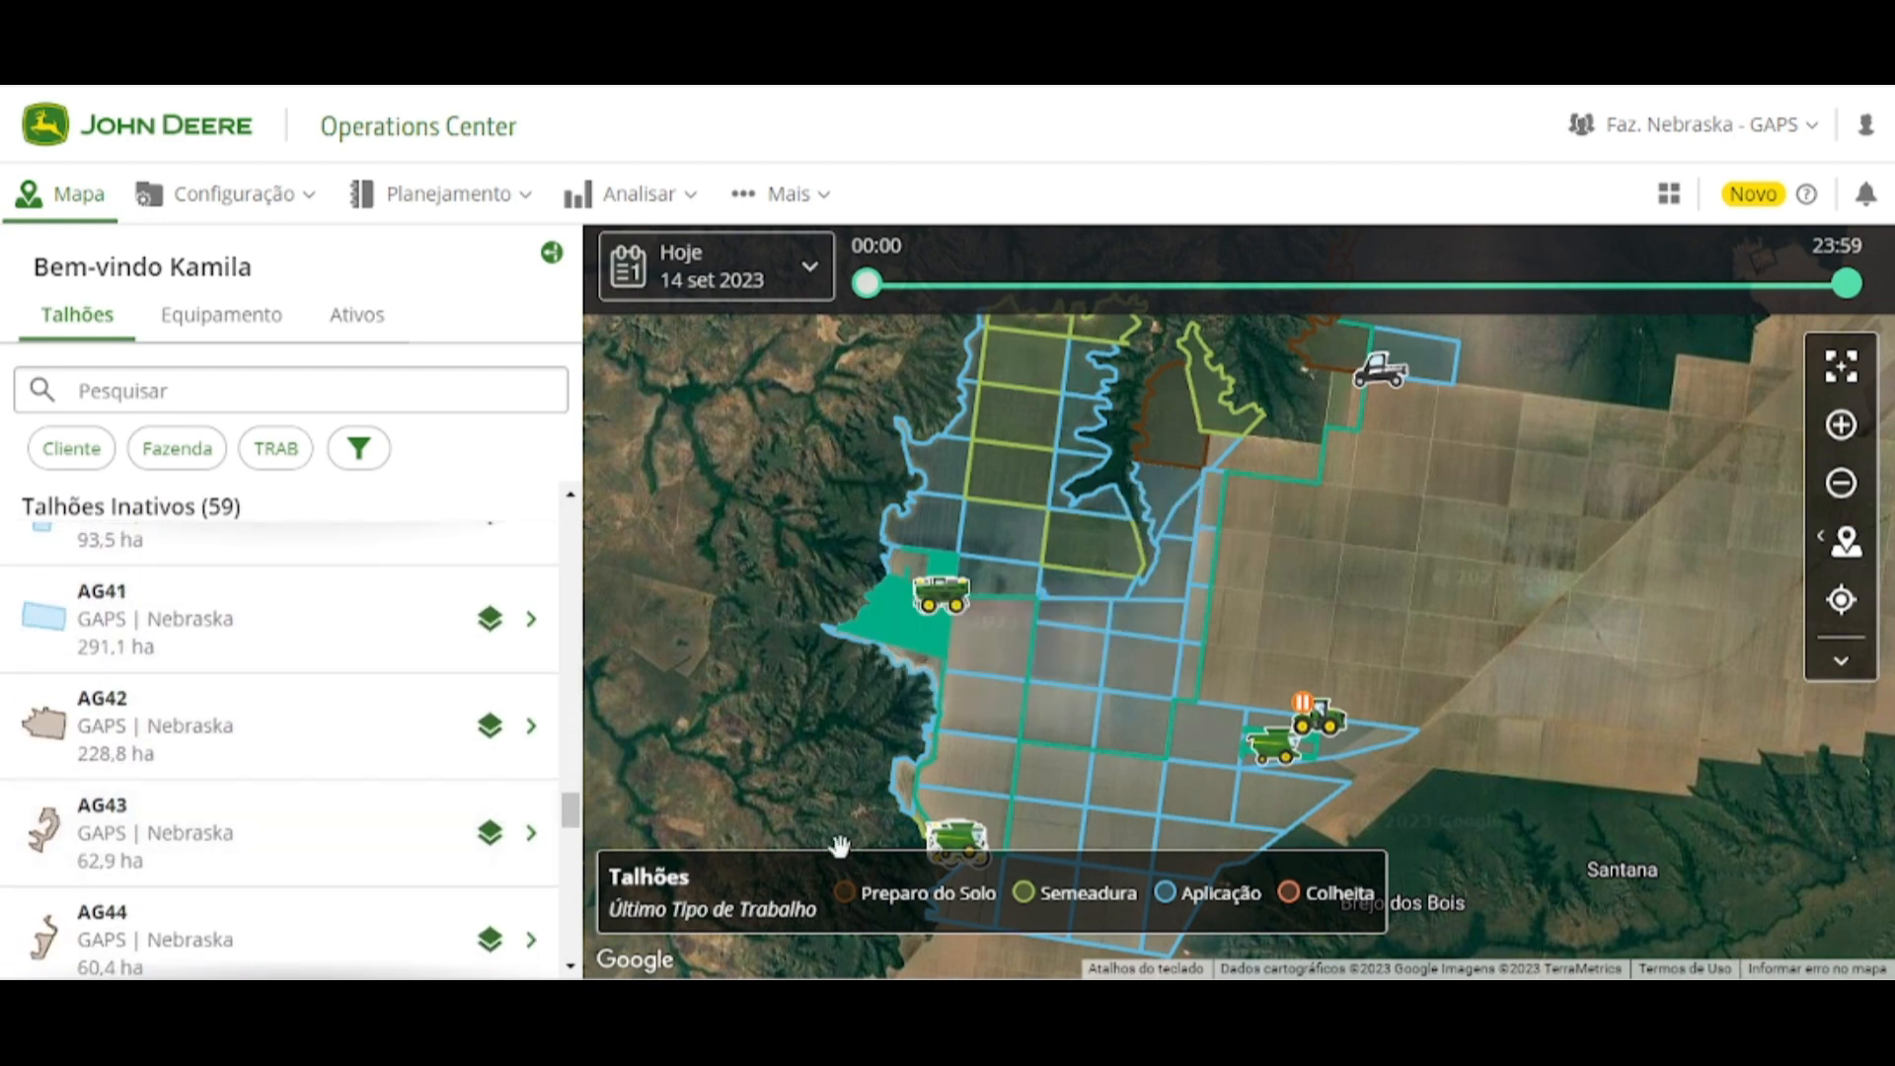
pyautogui.moveTo(1447, 577)
pyautogui.mouseDown()
pyautogui.moveTo(1421, 635)
pyautogui.moveTo(1442, 572)
pyautogui.mouseUp()
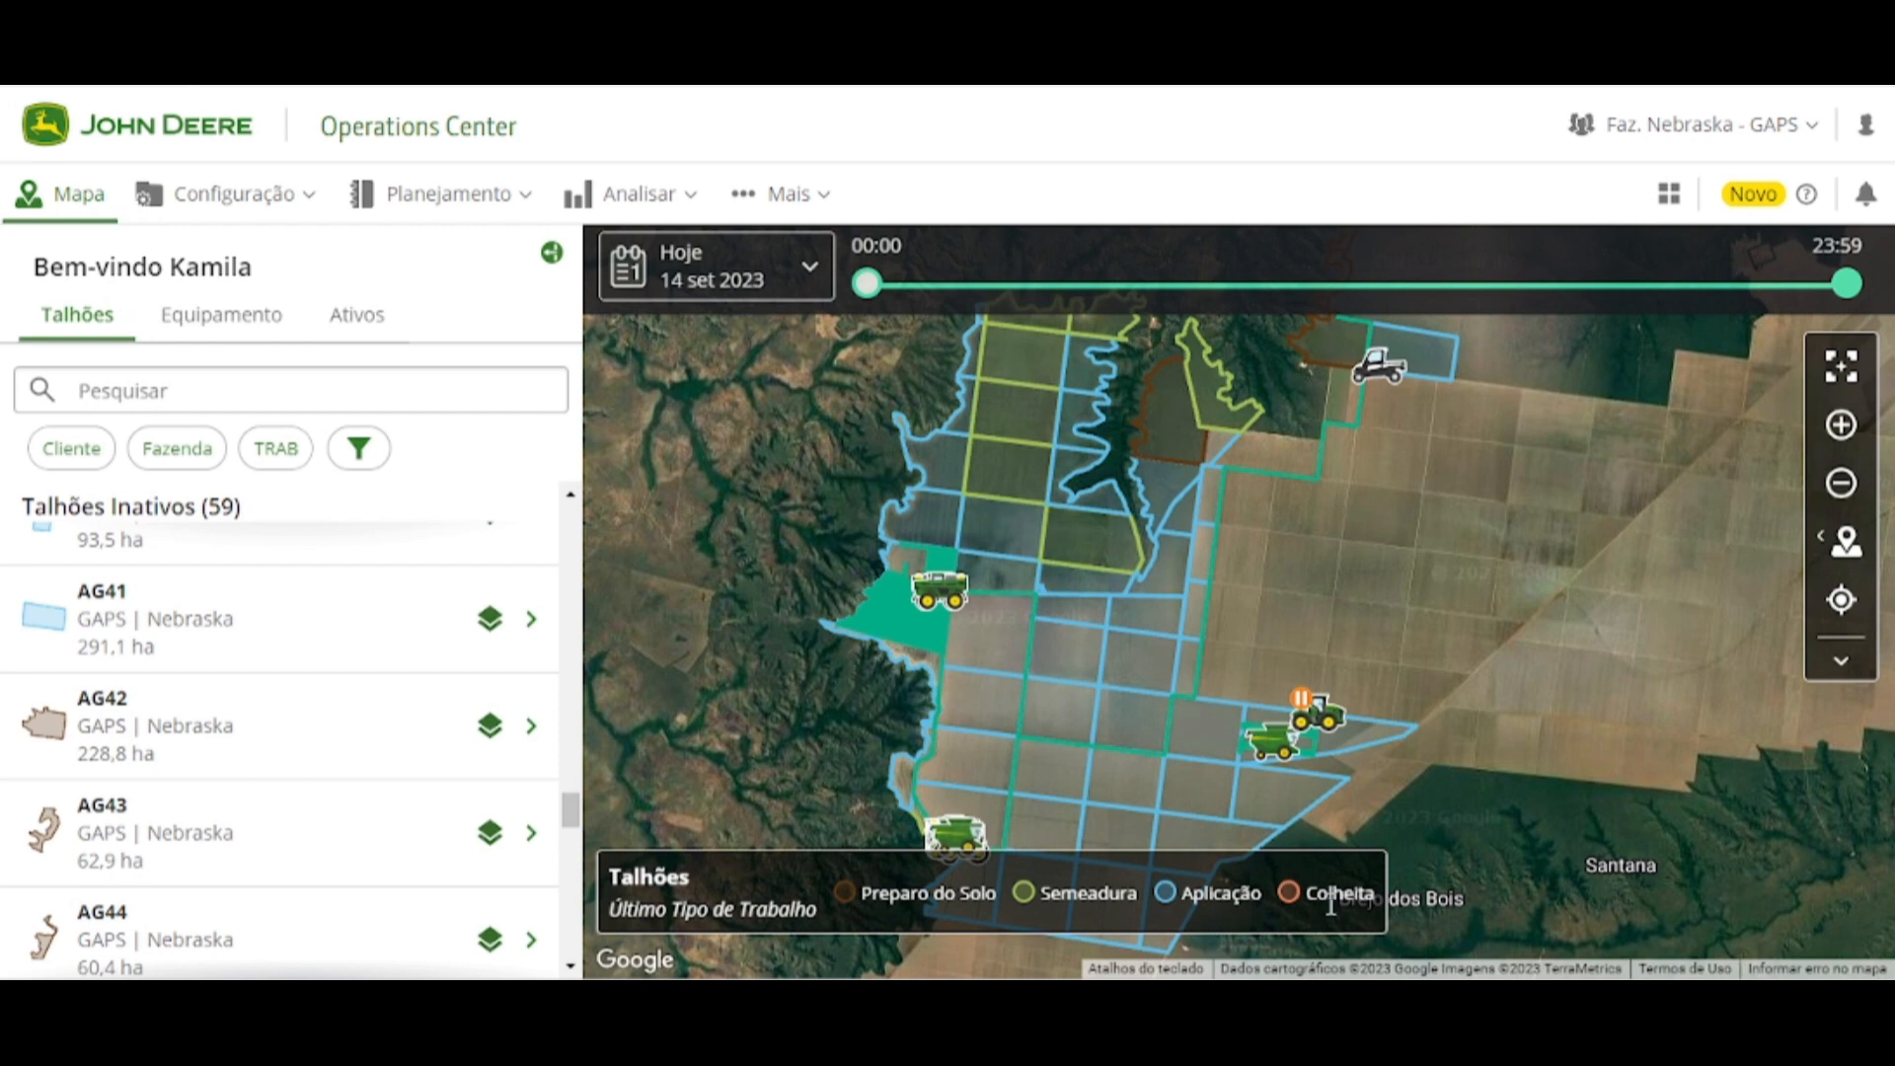
pyautogui.moveTo(1429, 524); pyautogui.dragTo(1474, 641)
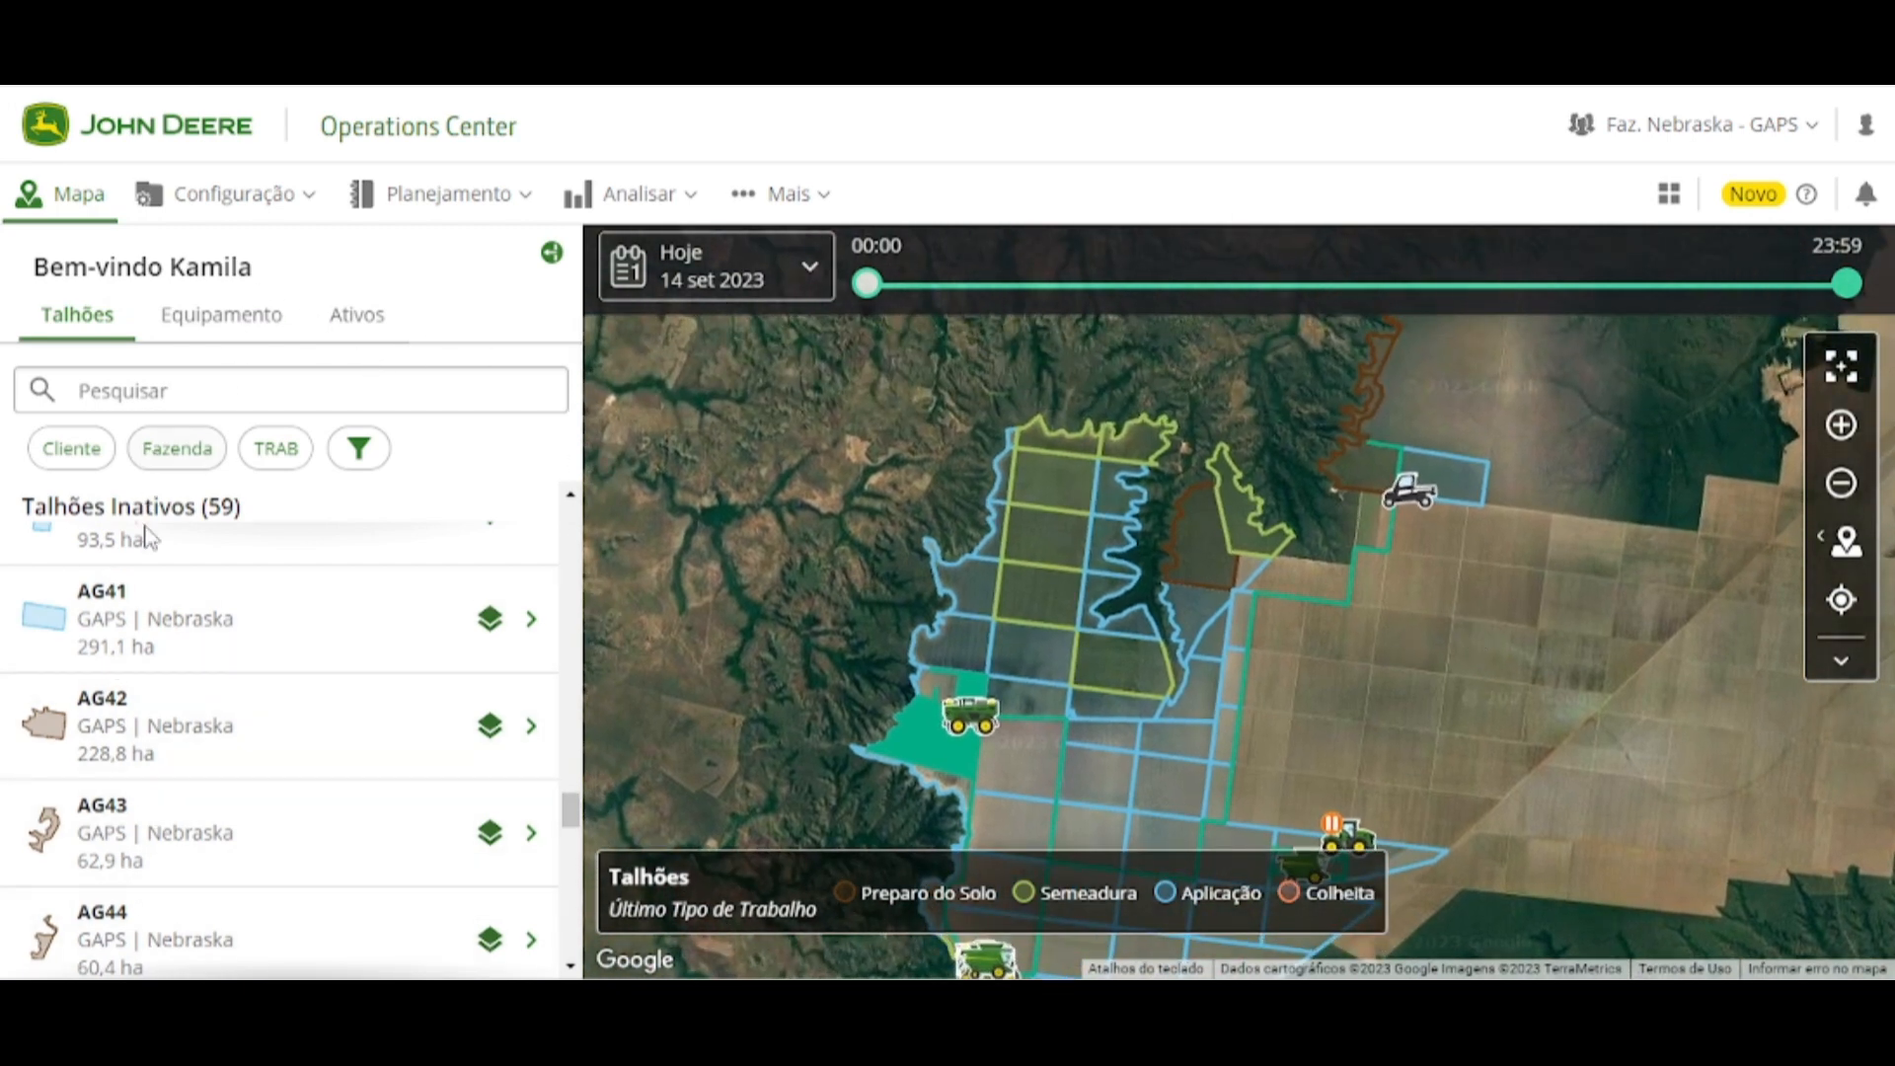
# Open the Talhões management page from the Configuração options
pyautogui.click(227, 202)
pyautogui.scroll(-4, 203, 601)
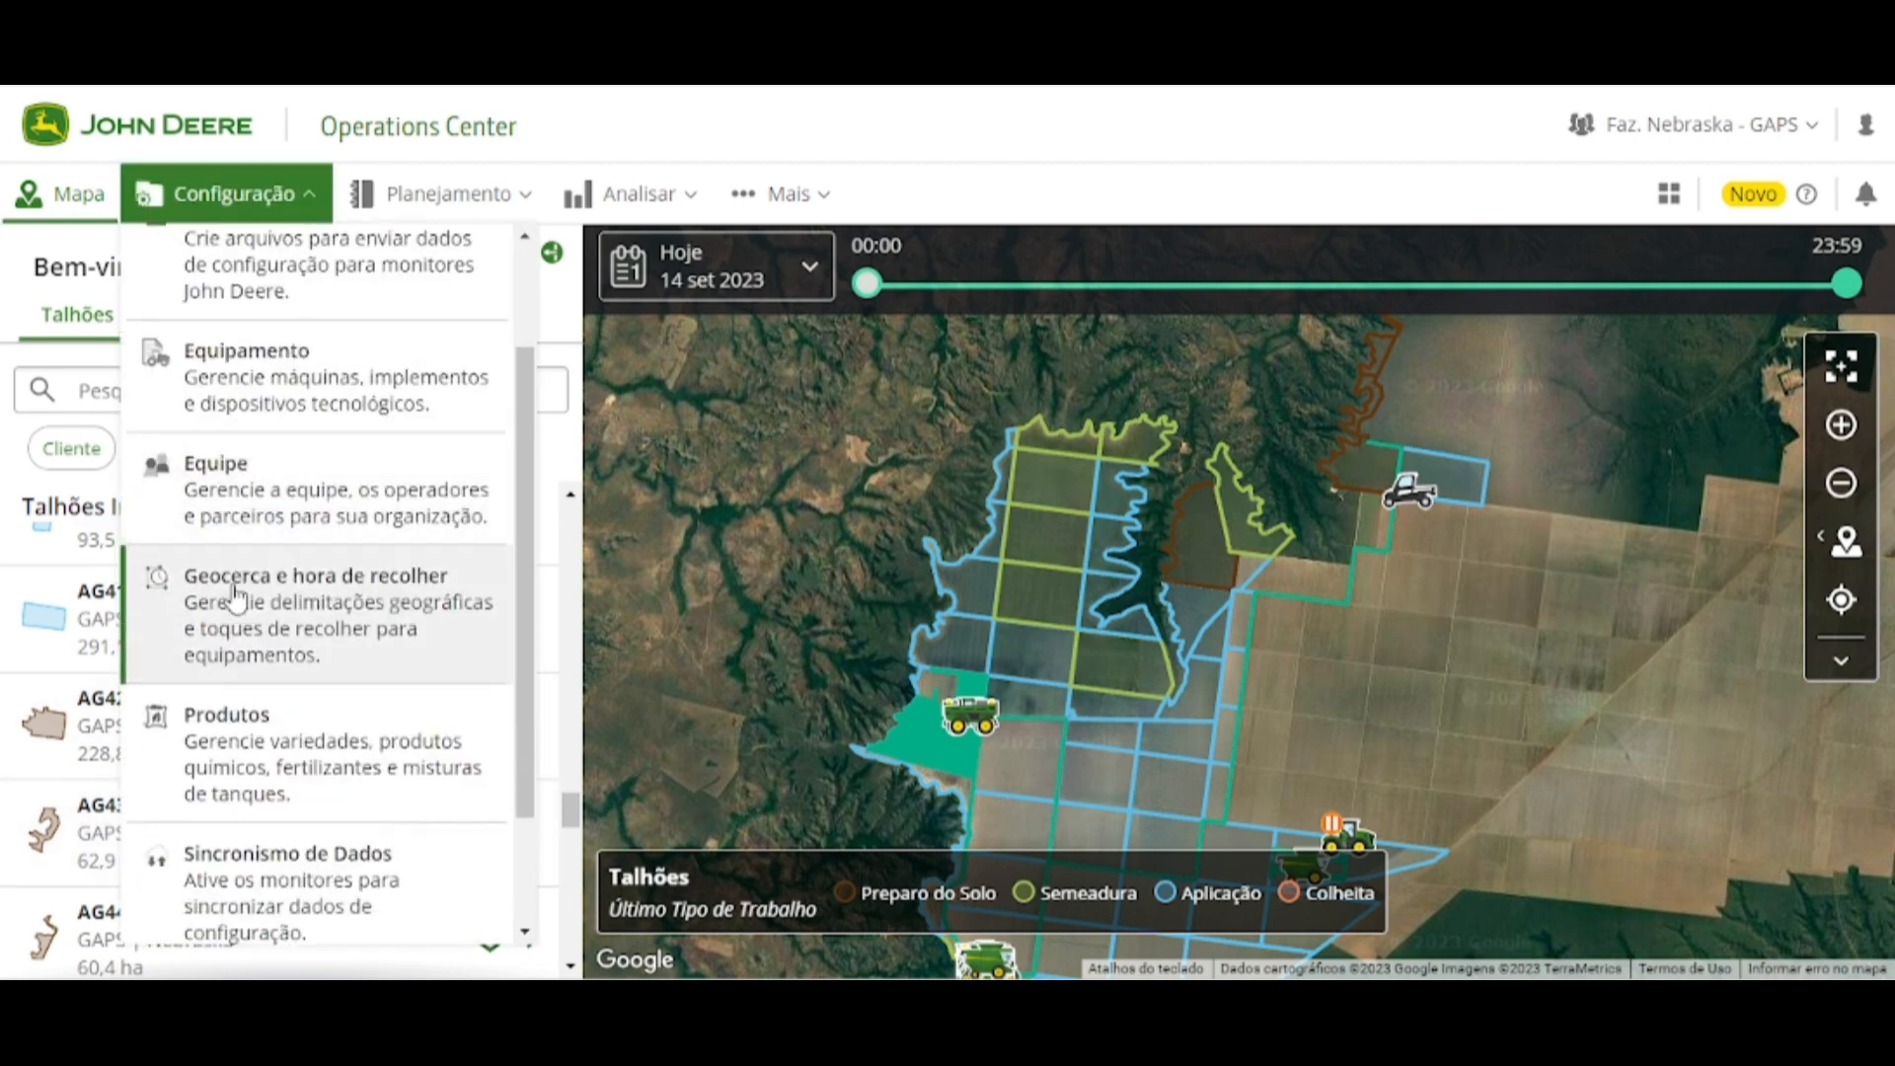
pyautogui.click(233, 876)
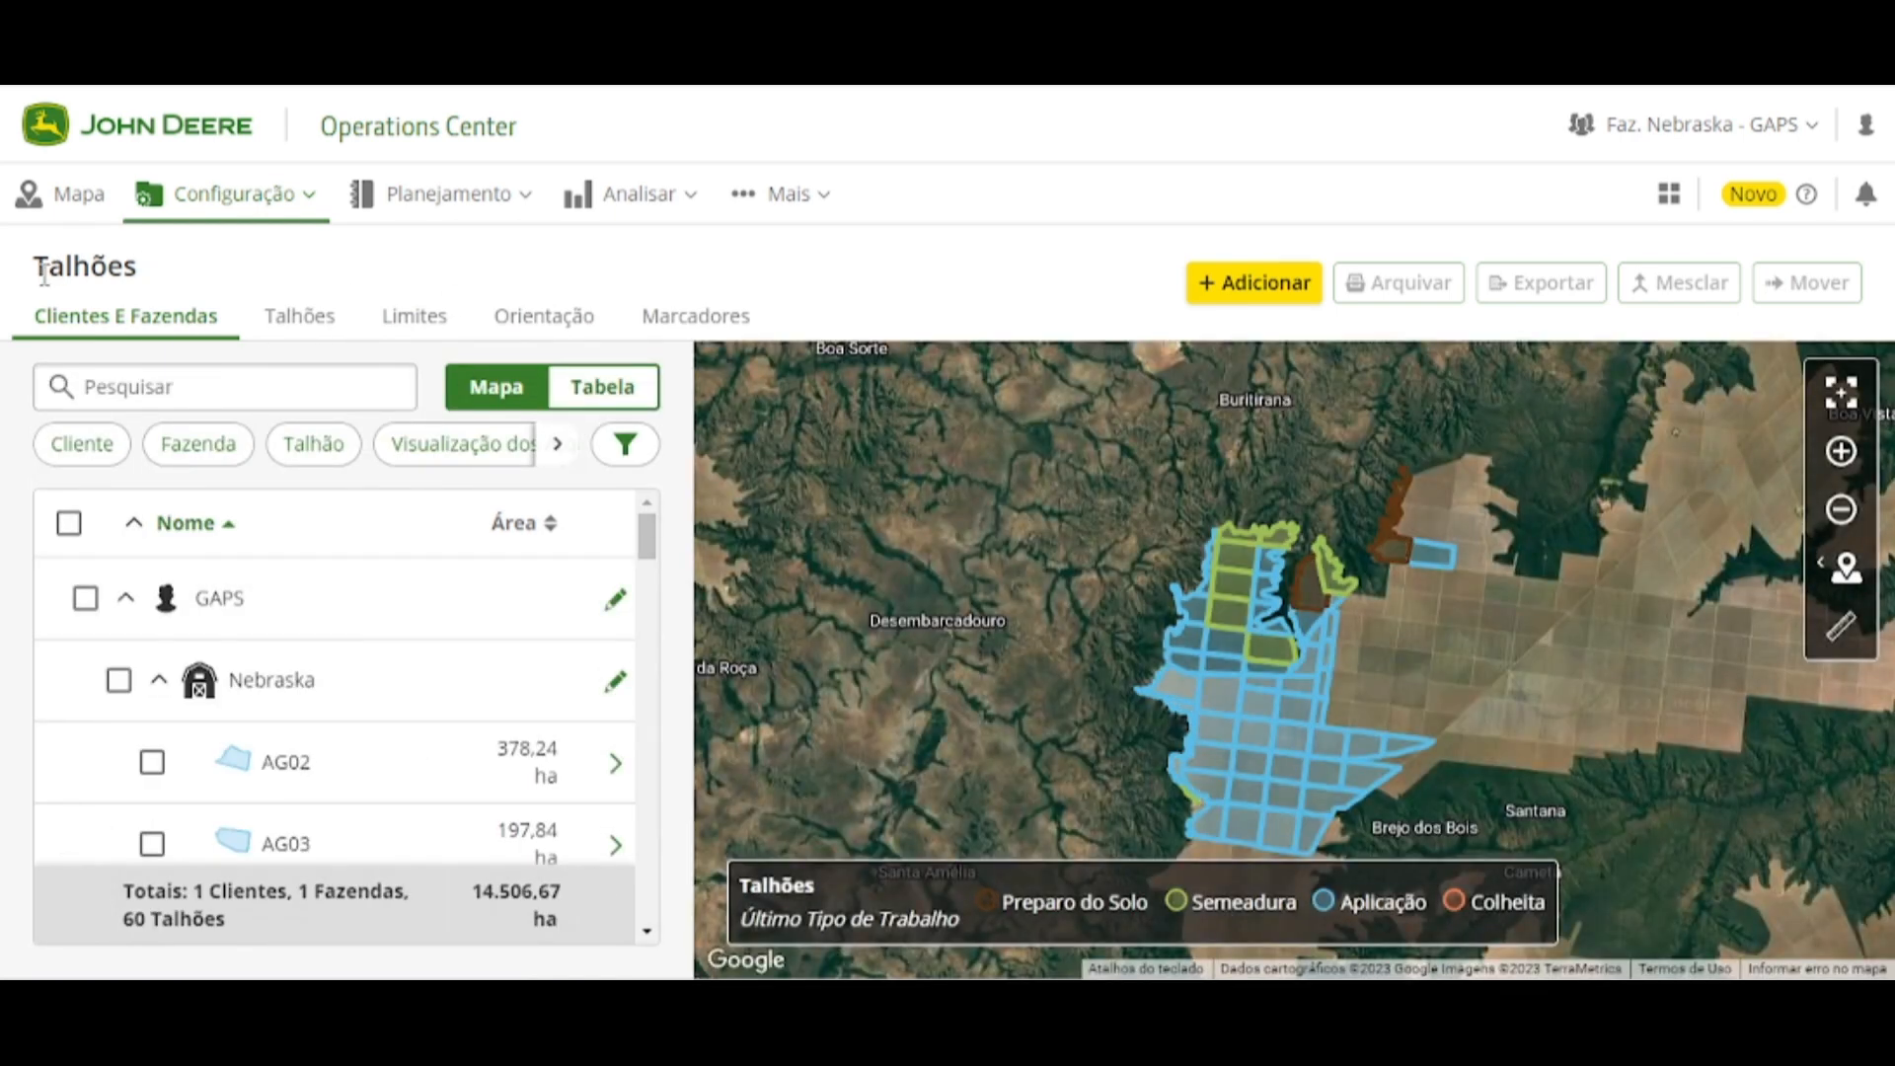
# Collapse the GAPS client to check its overall totals, and expand it again
pyautogui.click(129, 601)
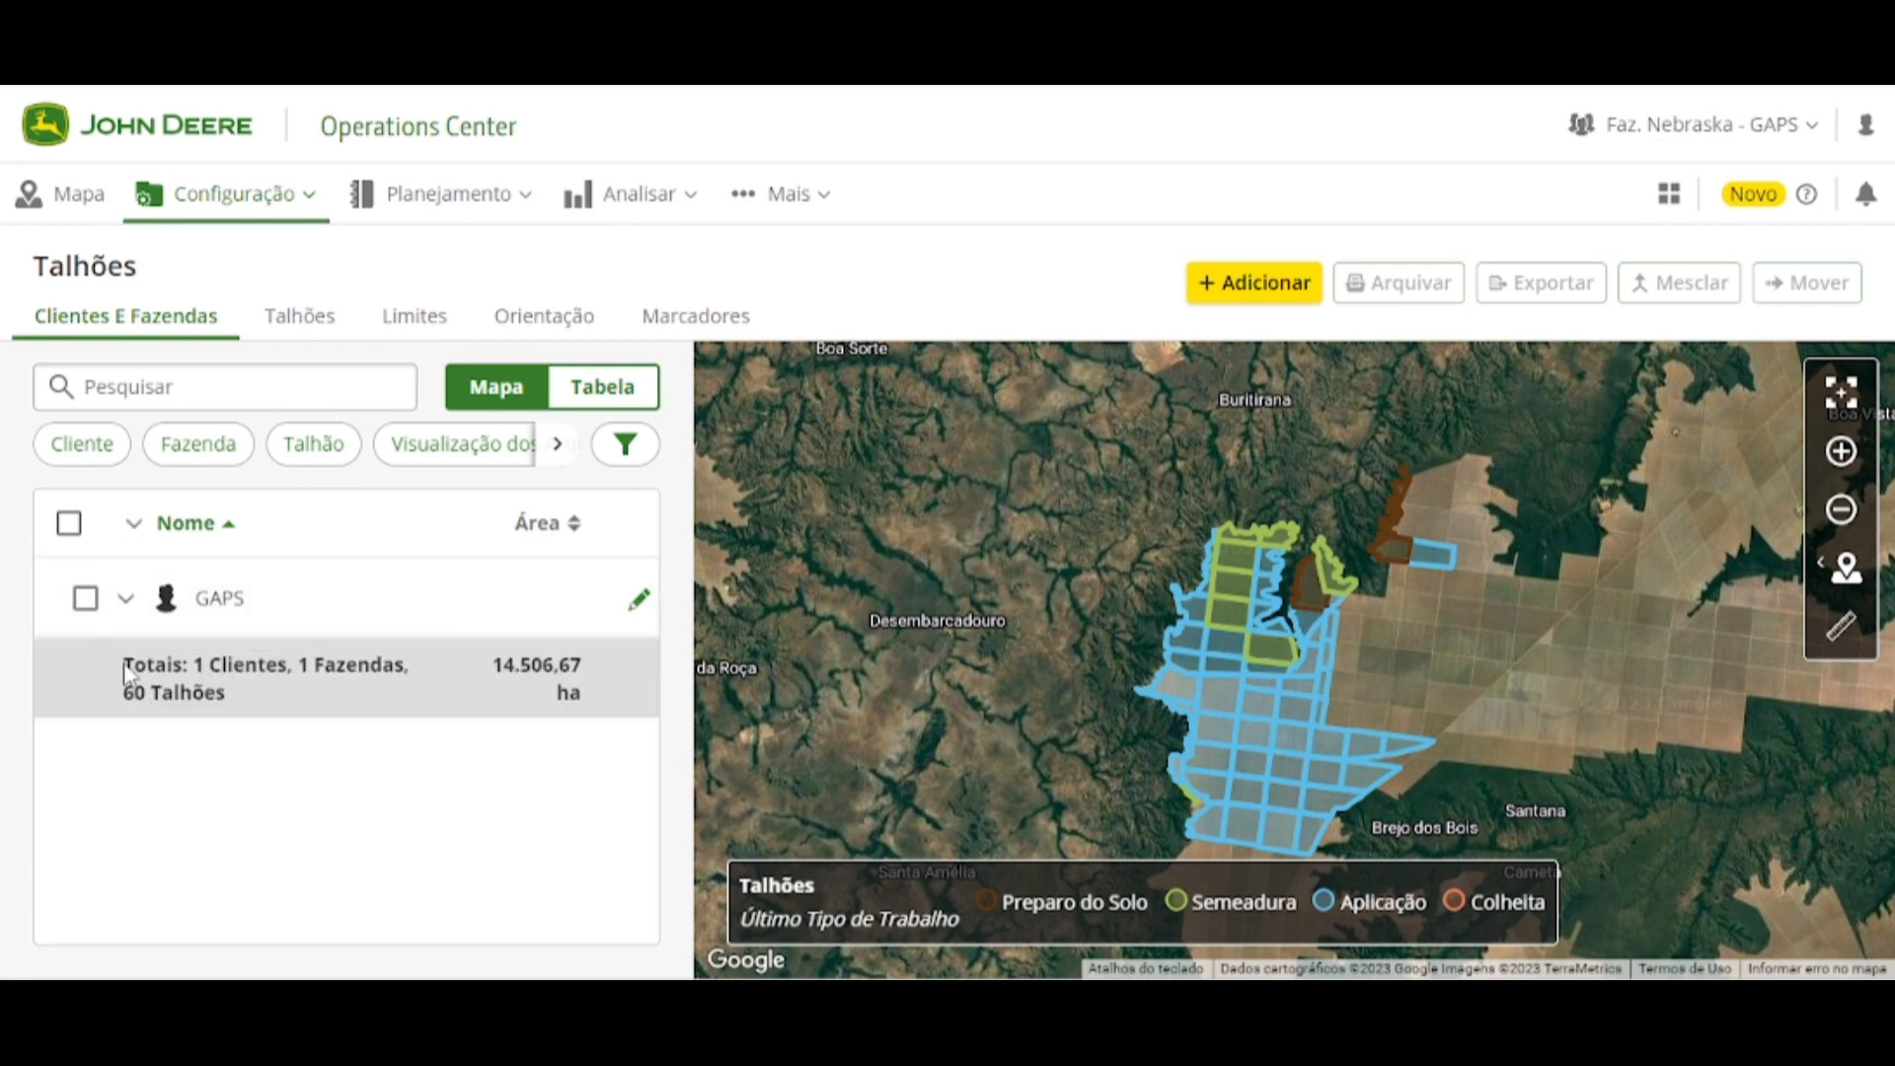
pyautogui.moveTo(126, 674); pyautogui.dragTo(335, 723)
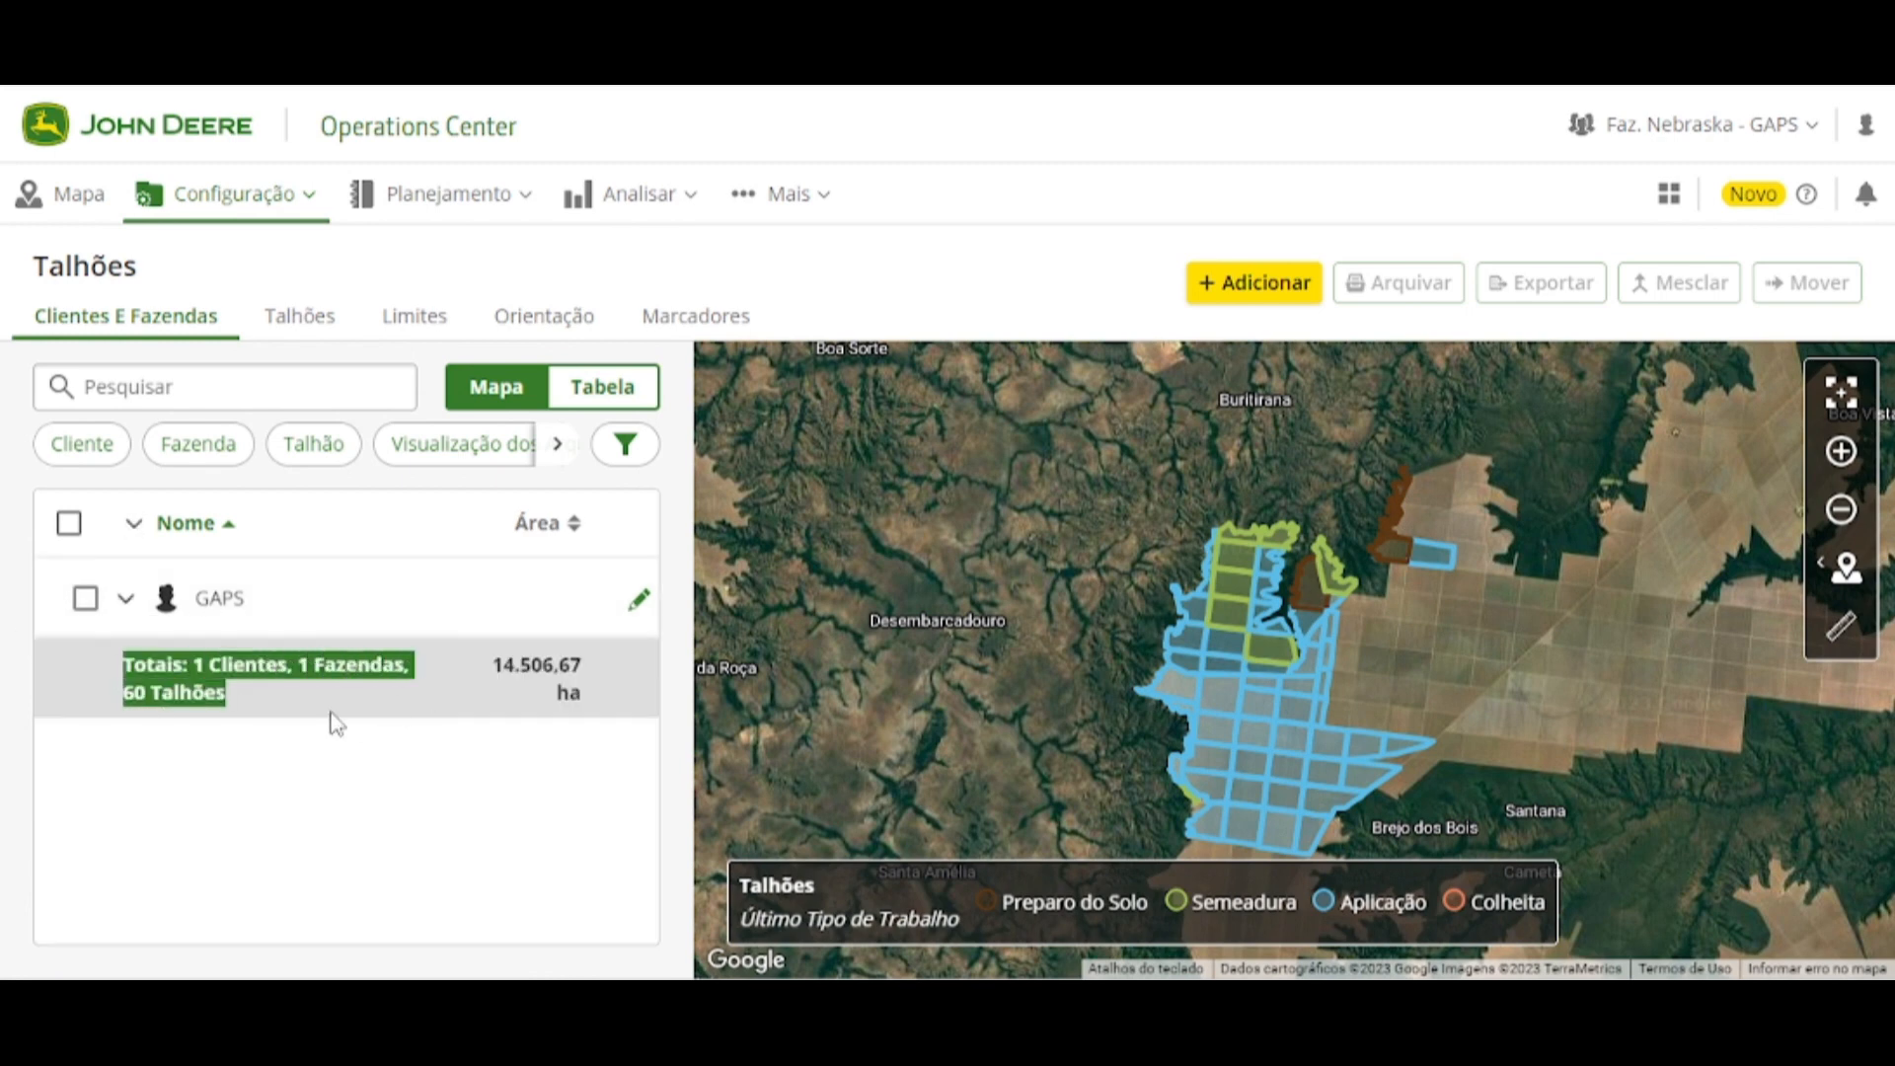
pyautogui.click(262, 711)
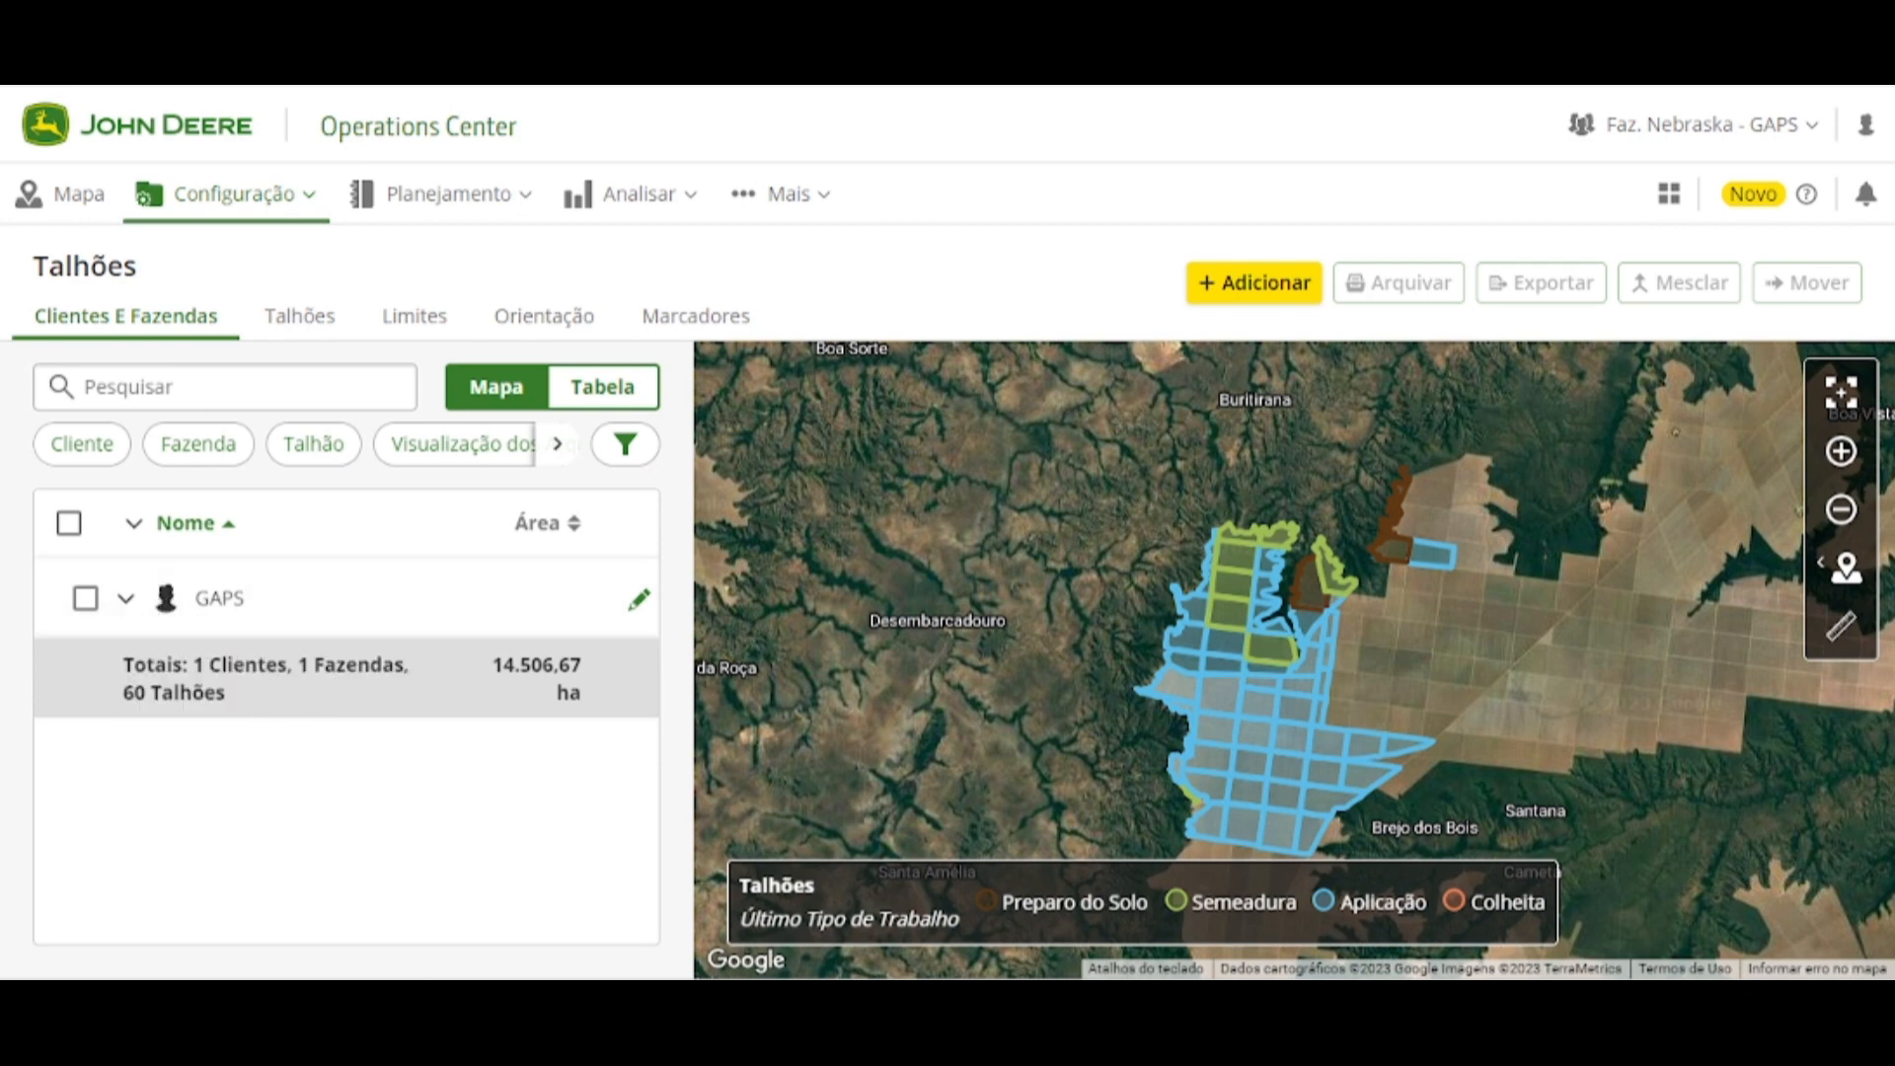
pyautogui.click(126, 600)
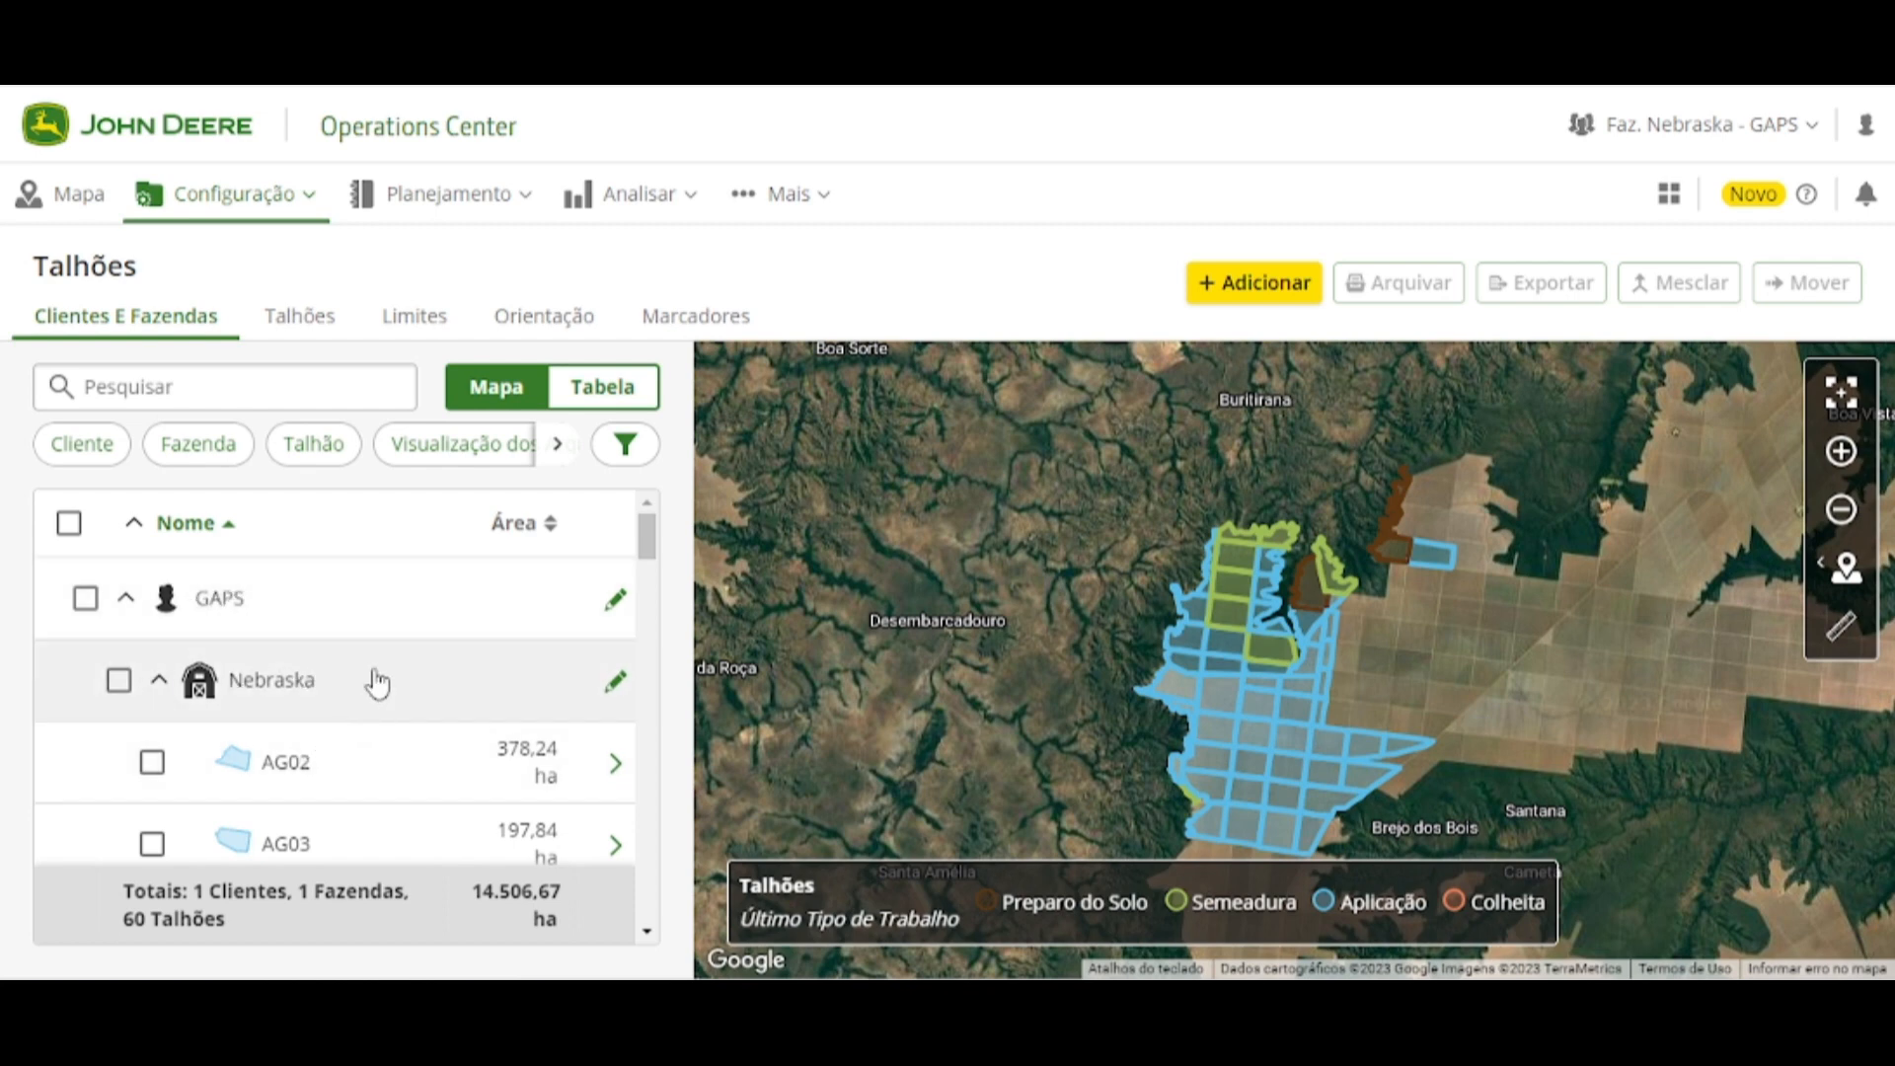
# Look through the fields and areas of the Nebraska farm in the client and farm hierarchy
pyautogui.scroll(-10, 296, 654)
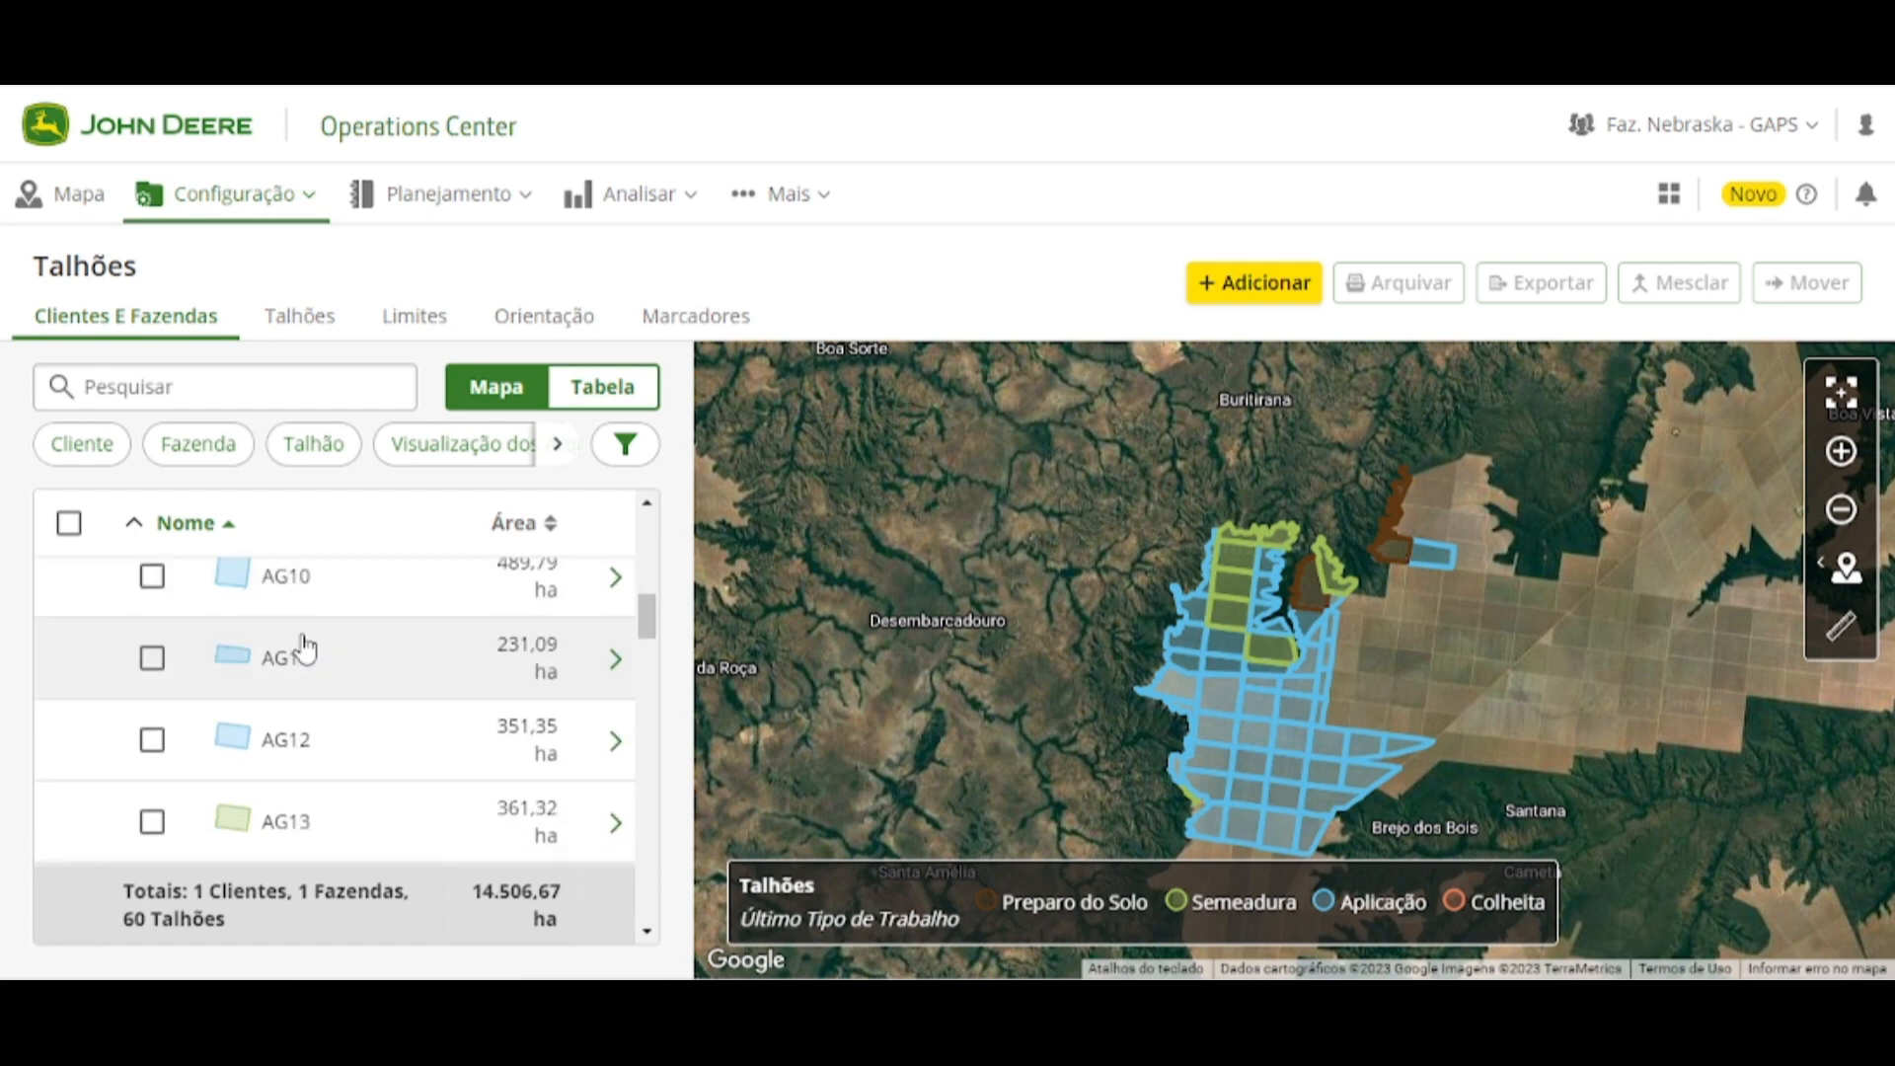
pyautogui.scroll(-4, 301, 656)
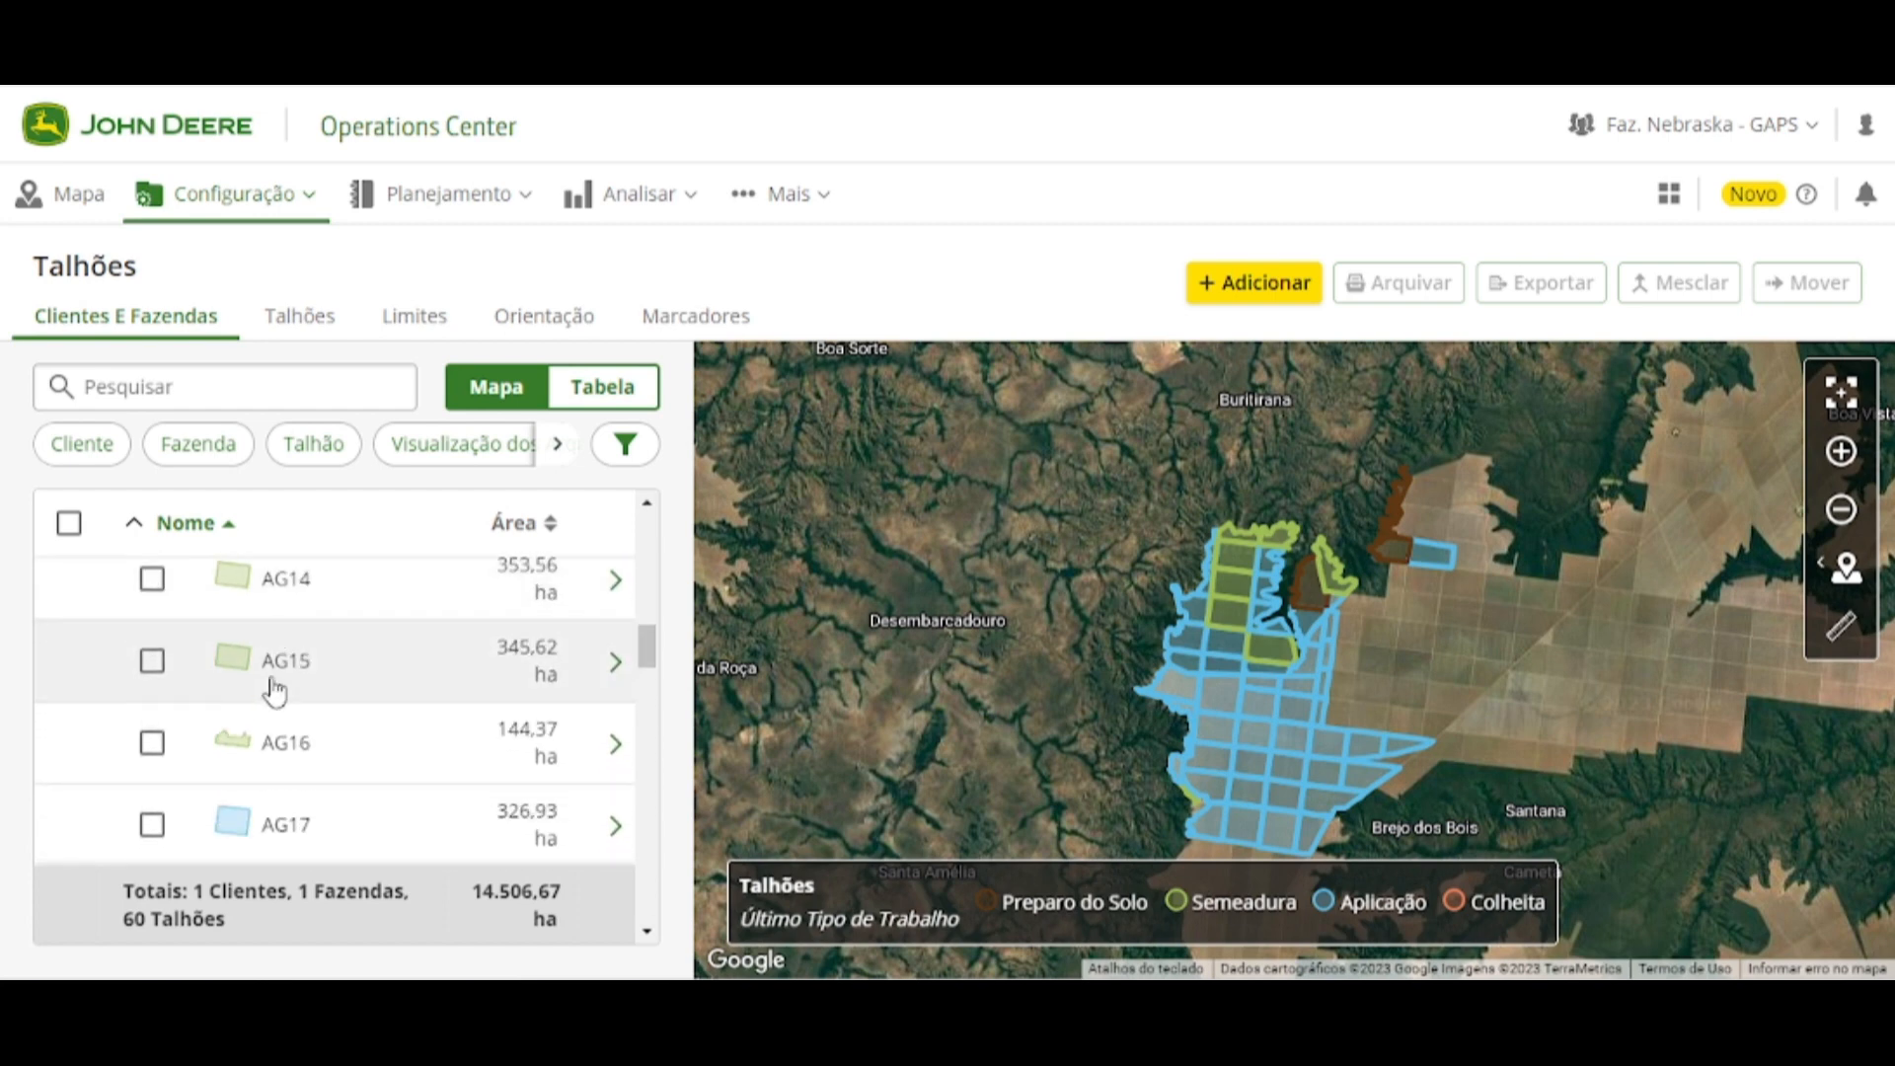
pyautogui.scroll(-20, 286, 710)
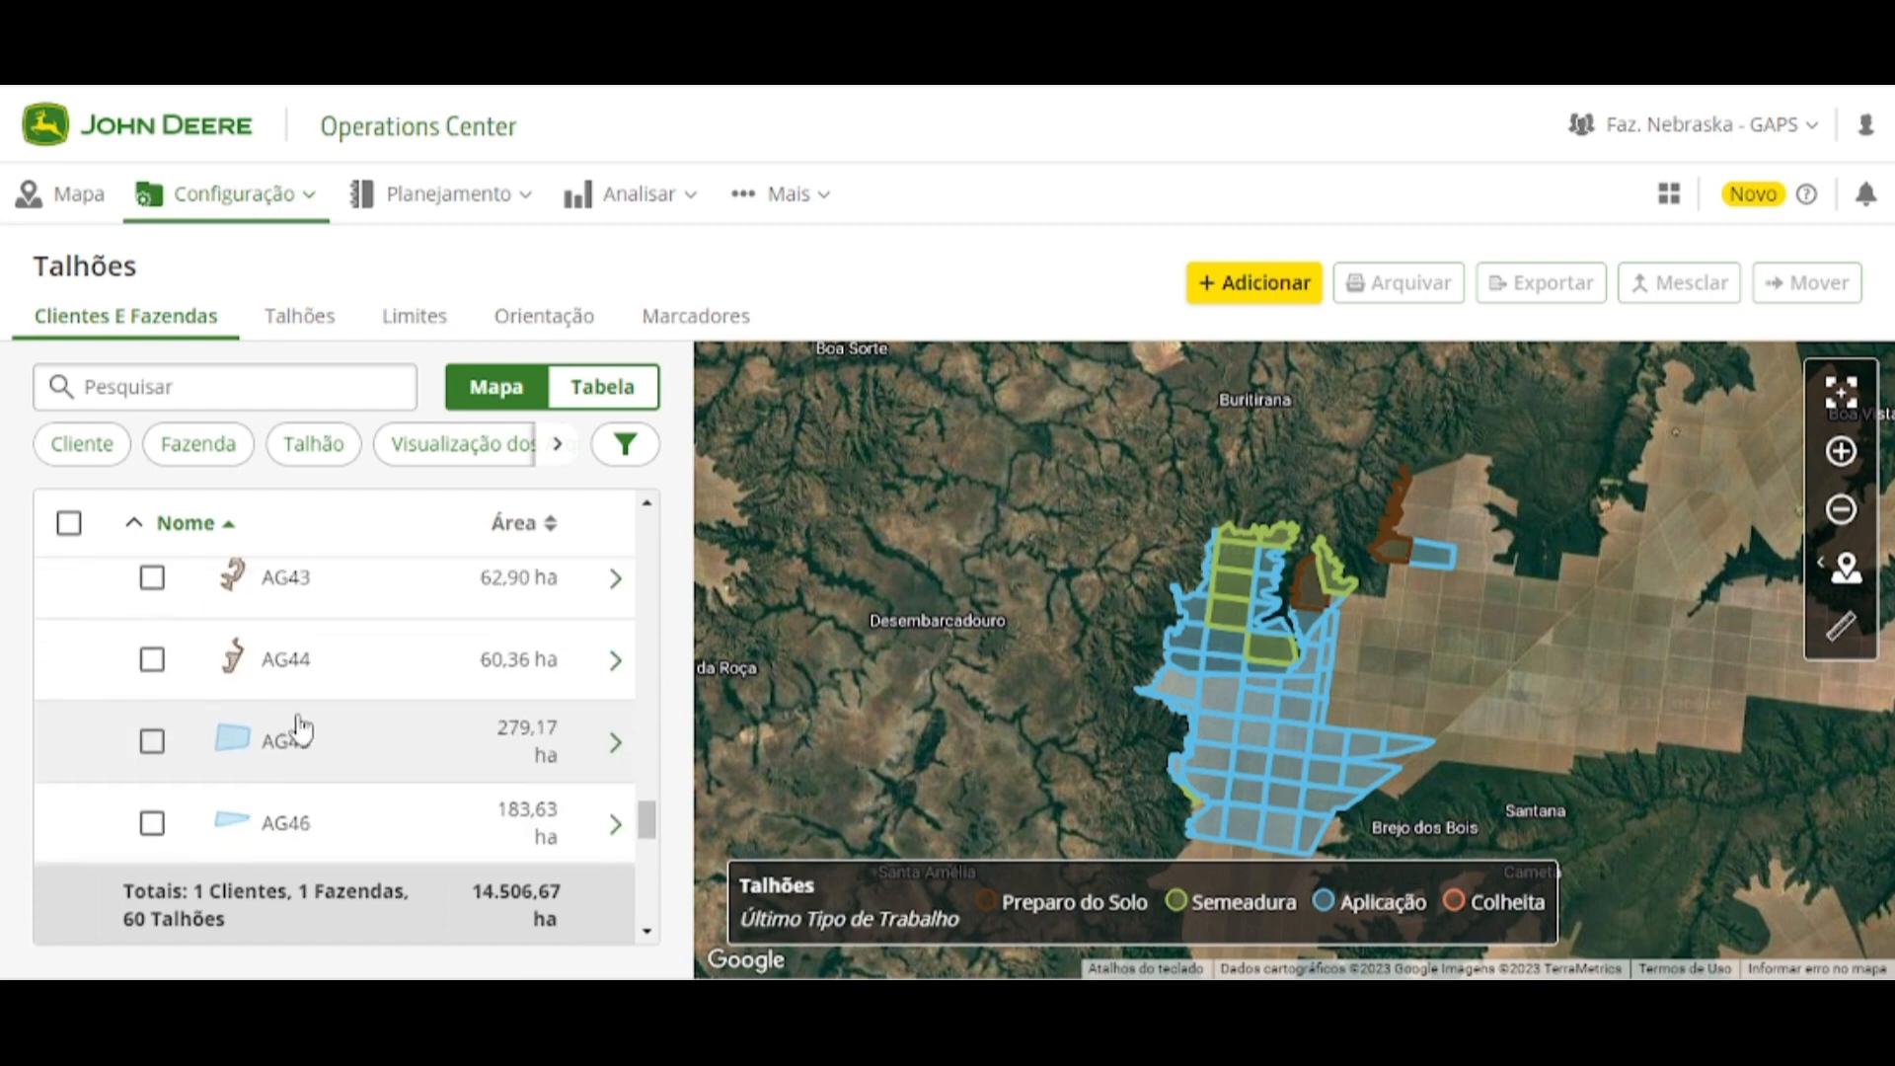
pyautogui.scroll(-18, 296, 750)
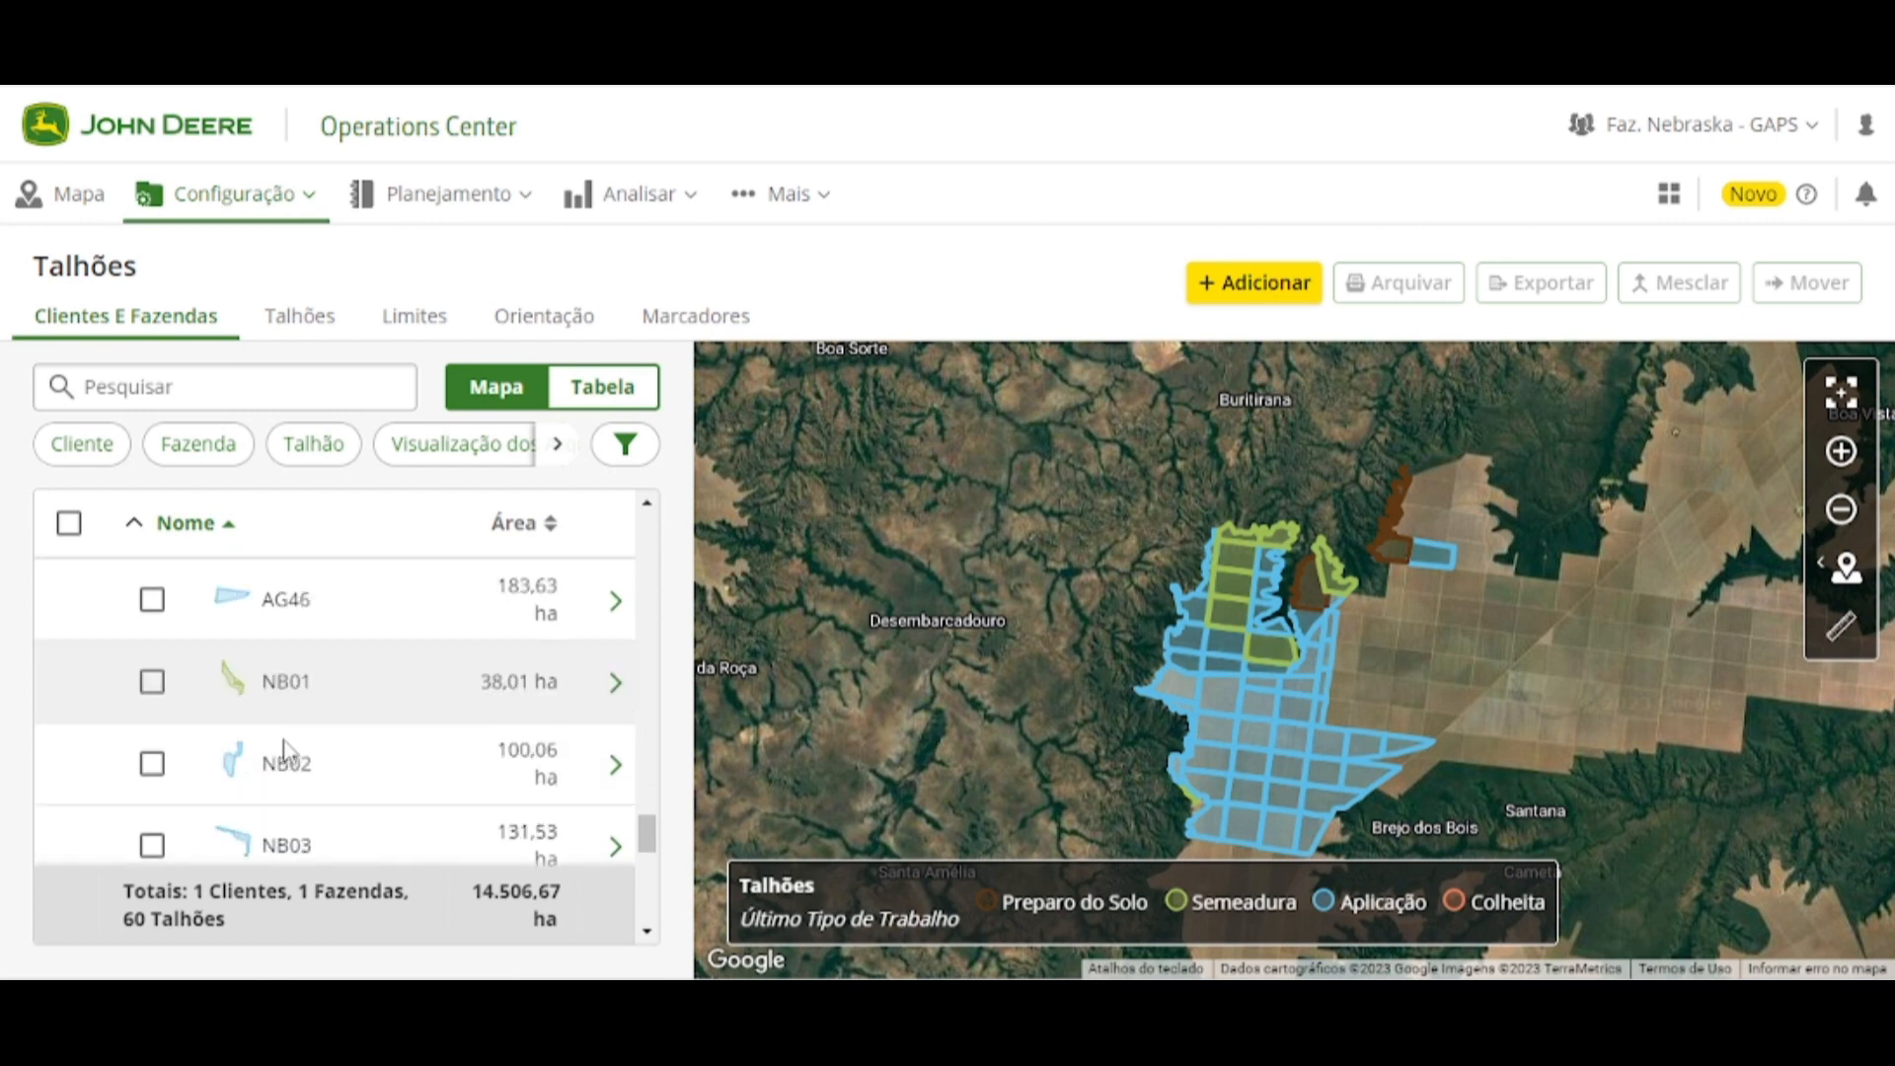
# Show the flat list of all Talhões and look through its first entries
pyautogui.click(293, 318)
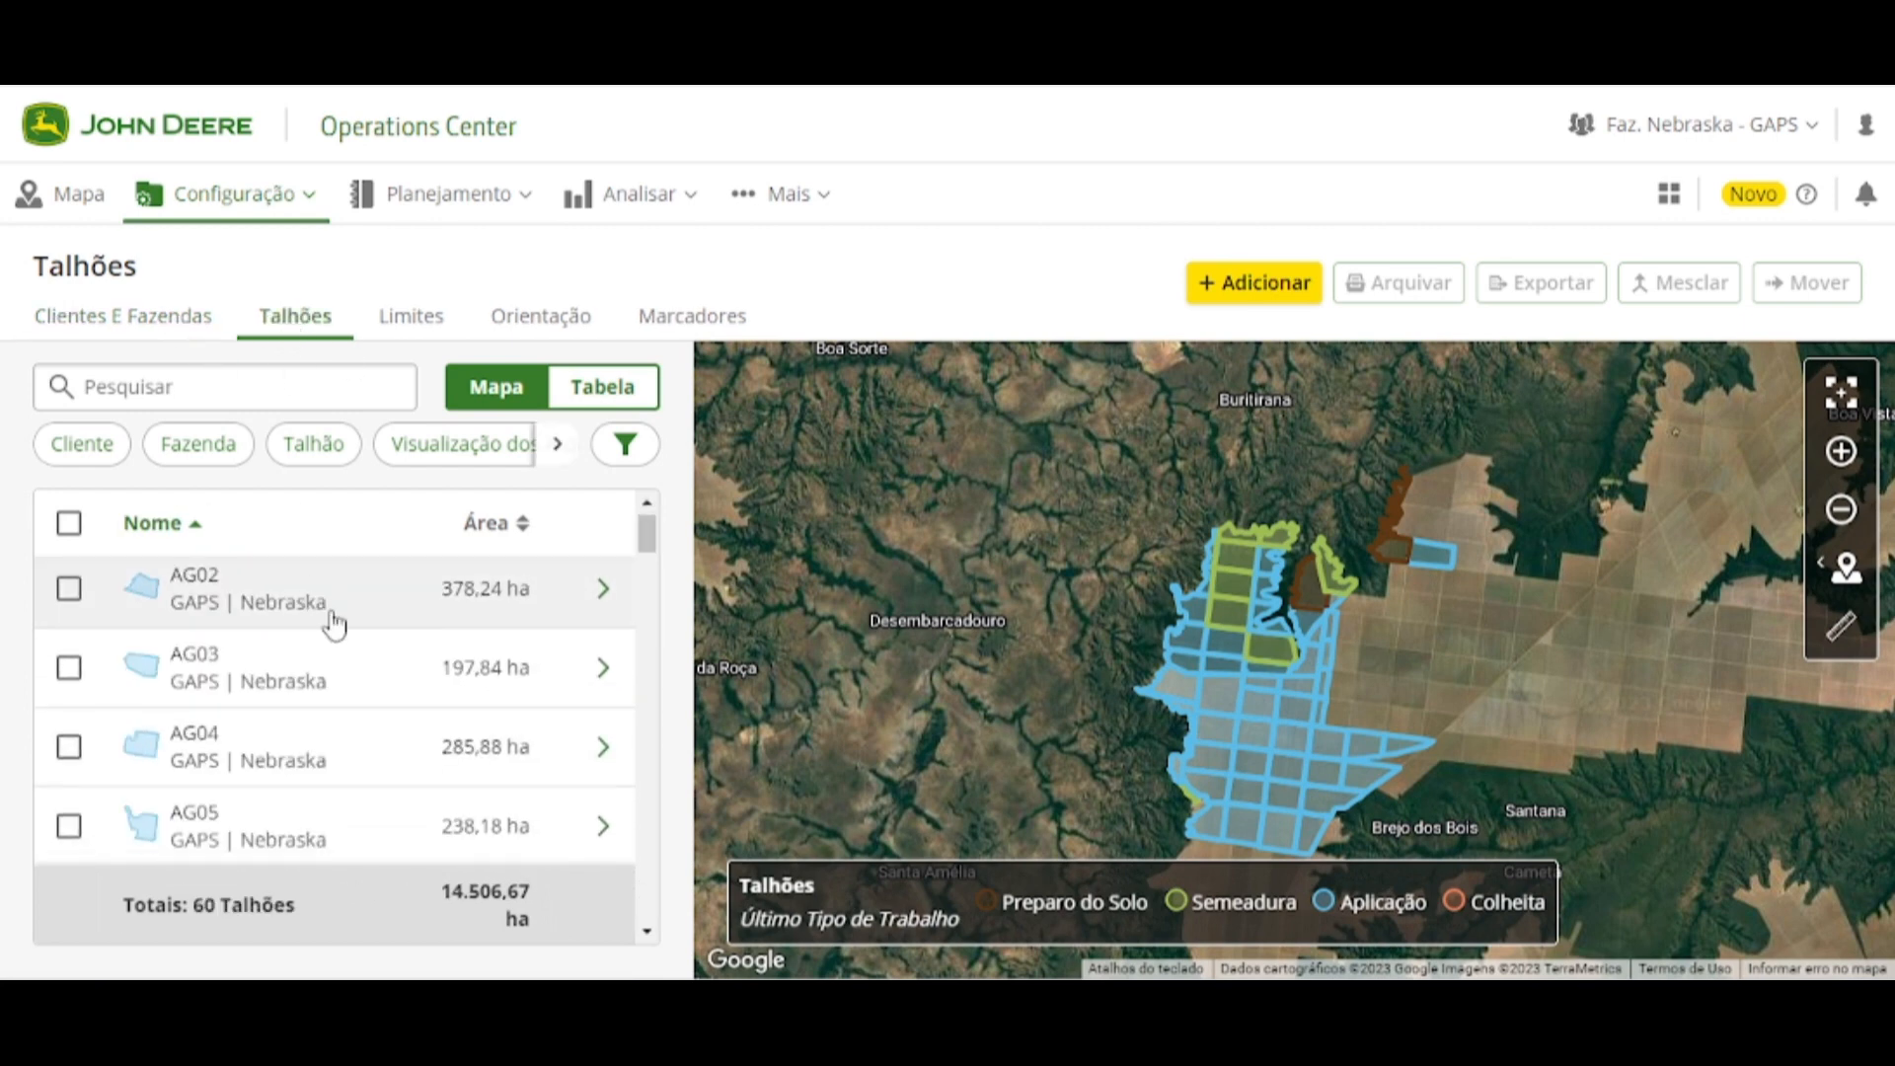
pyautogui.scroll(-5, 332, 632)
pyautogui.scroll(-5, 336, 656)
pyautogui.scroll(9, 263, 780)
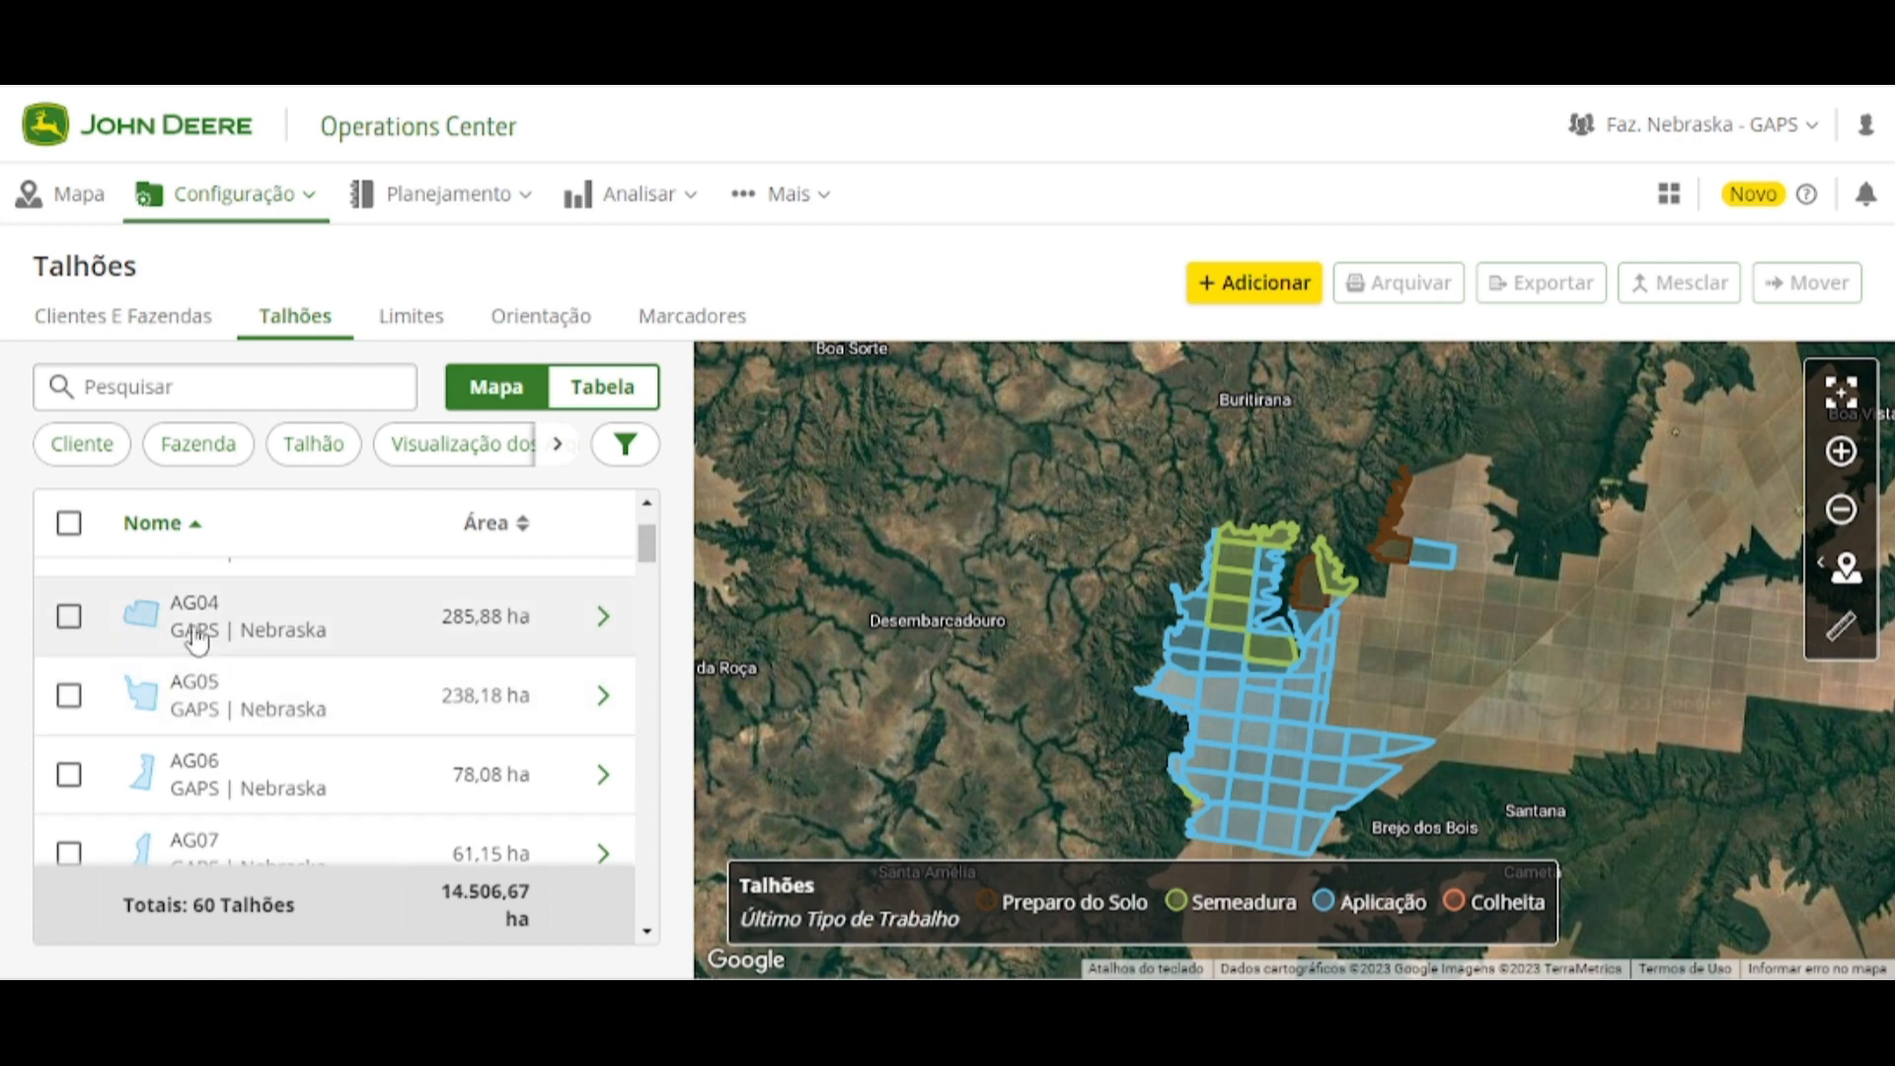
# Open field AG04 and review its details, from client, farm and active boundary to creation and last modification
pyautogui.click(195, 620)
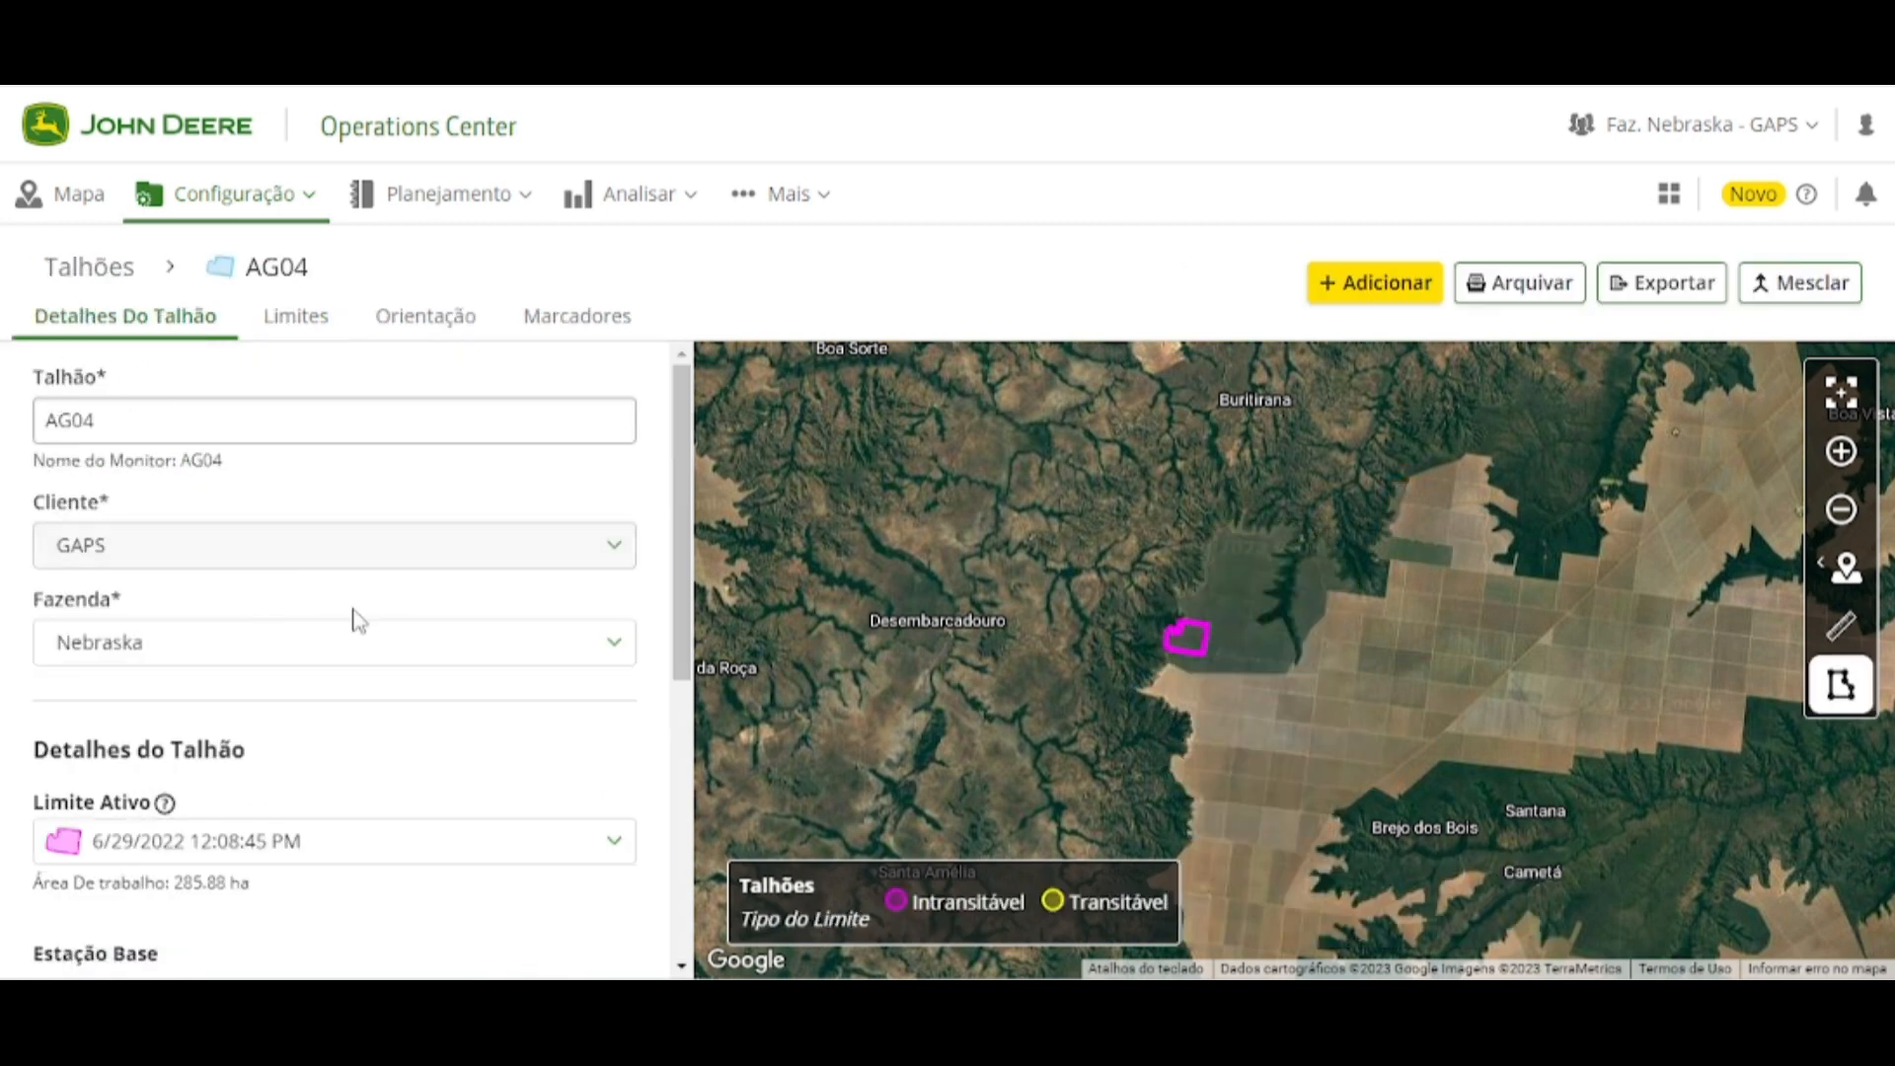
pyautogui.scroll(-2, 292, 710)
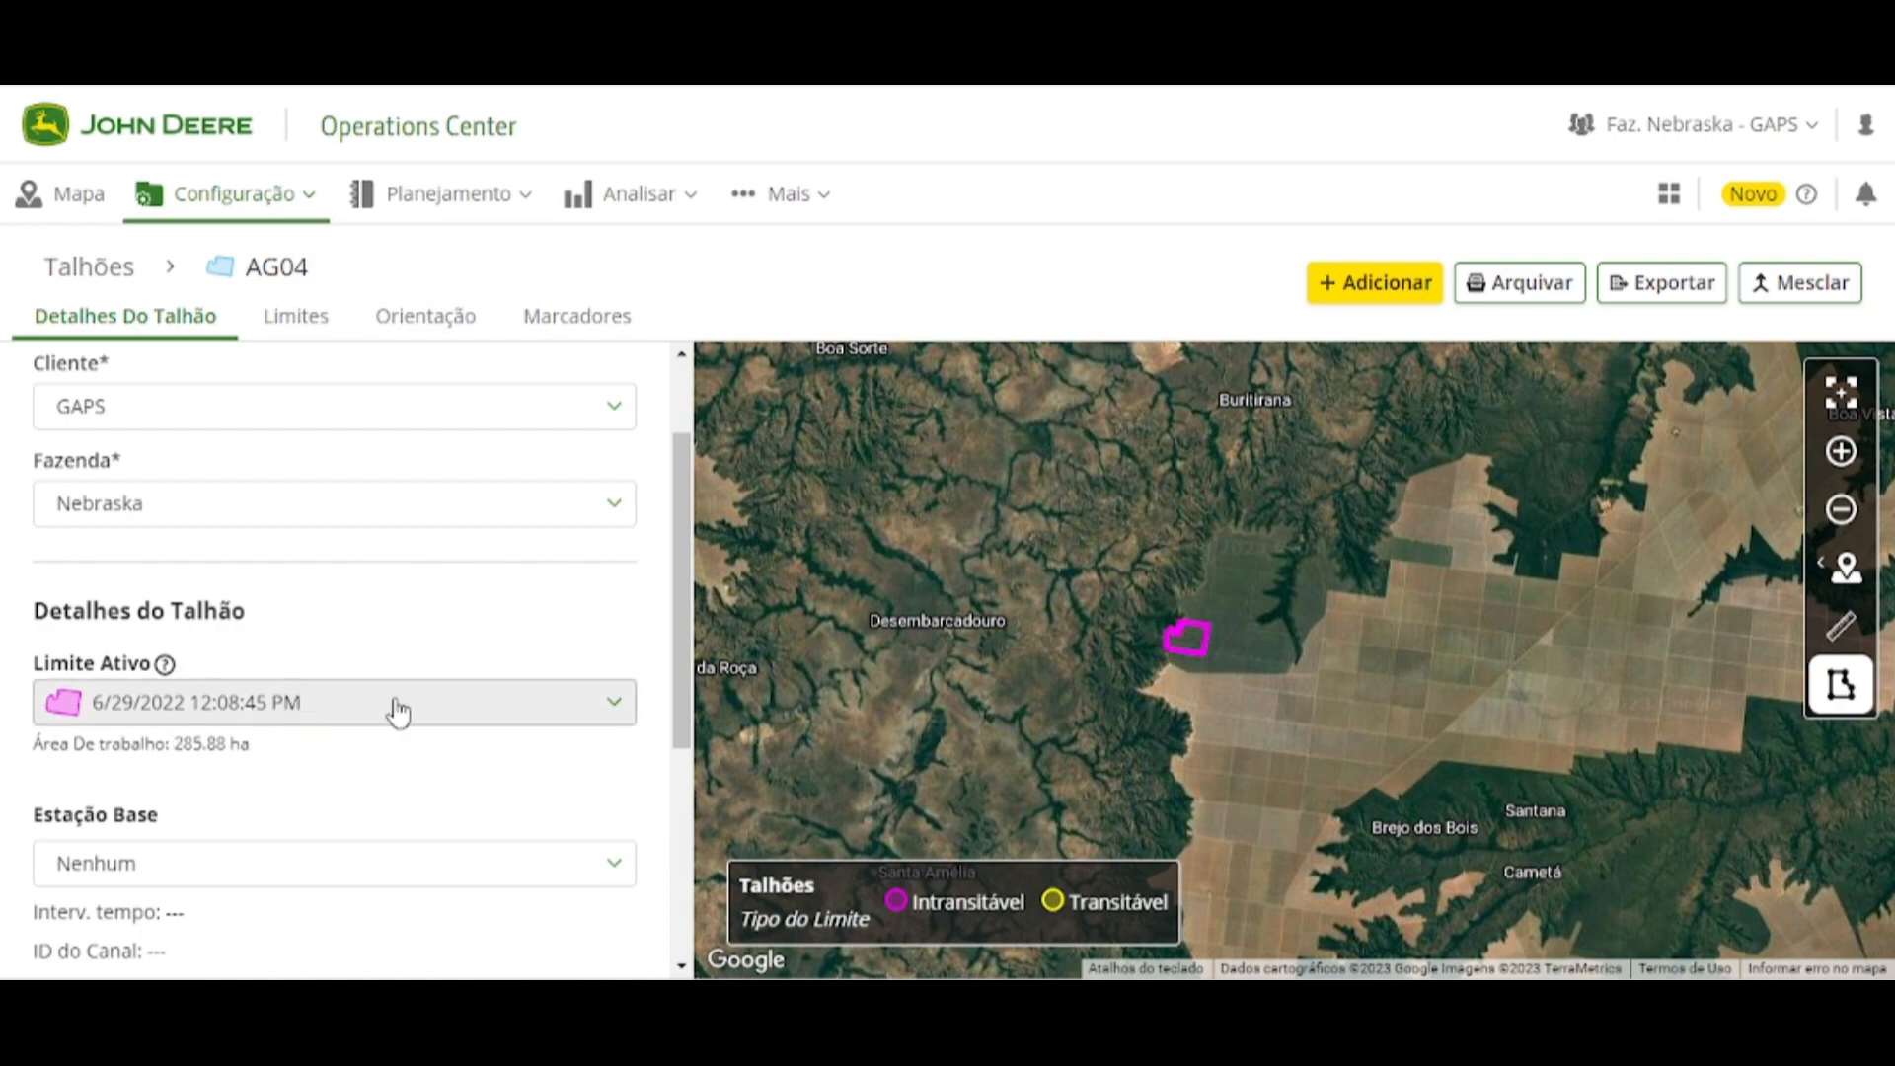
pyautogui.scroll(-4, 283, 842)
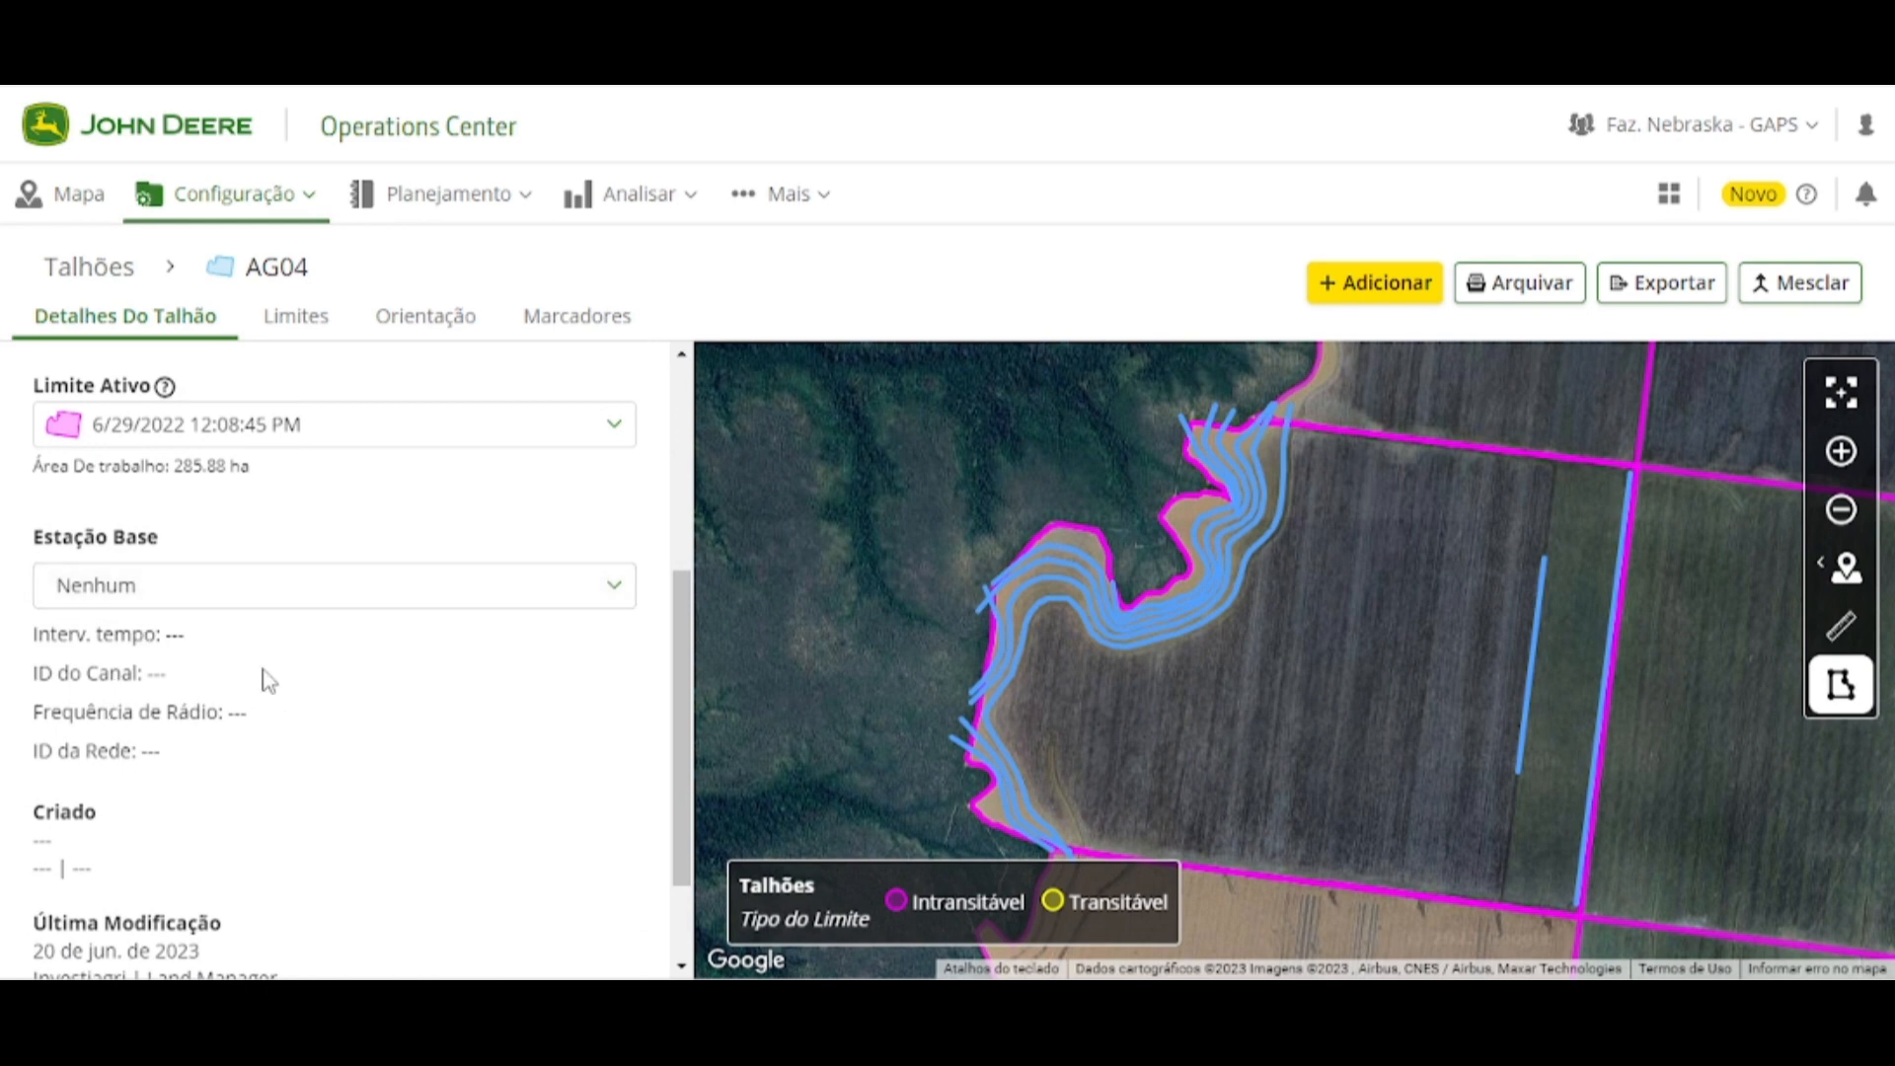
pyautogui.scroll(-2, 268, 681)
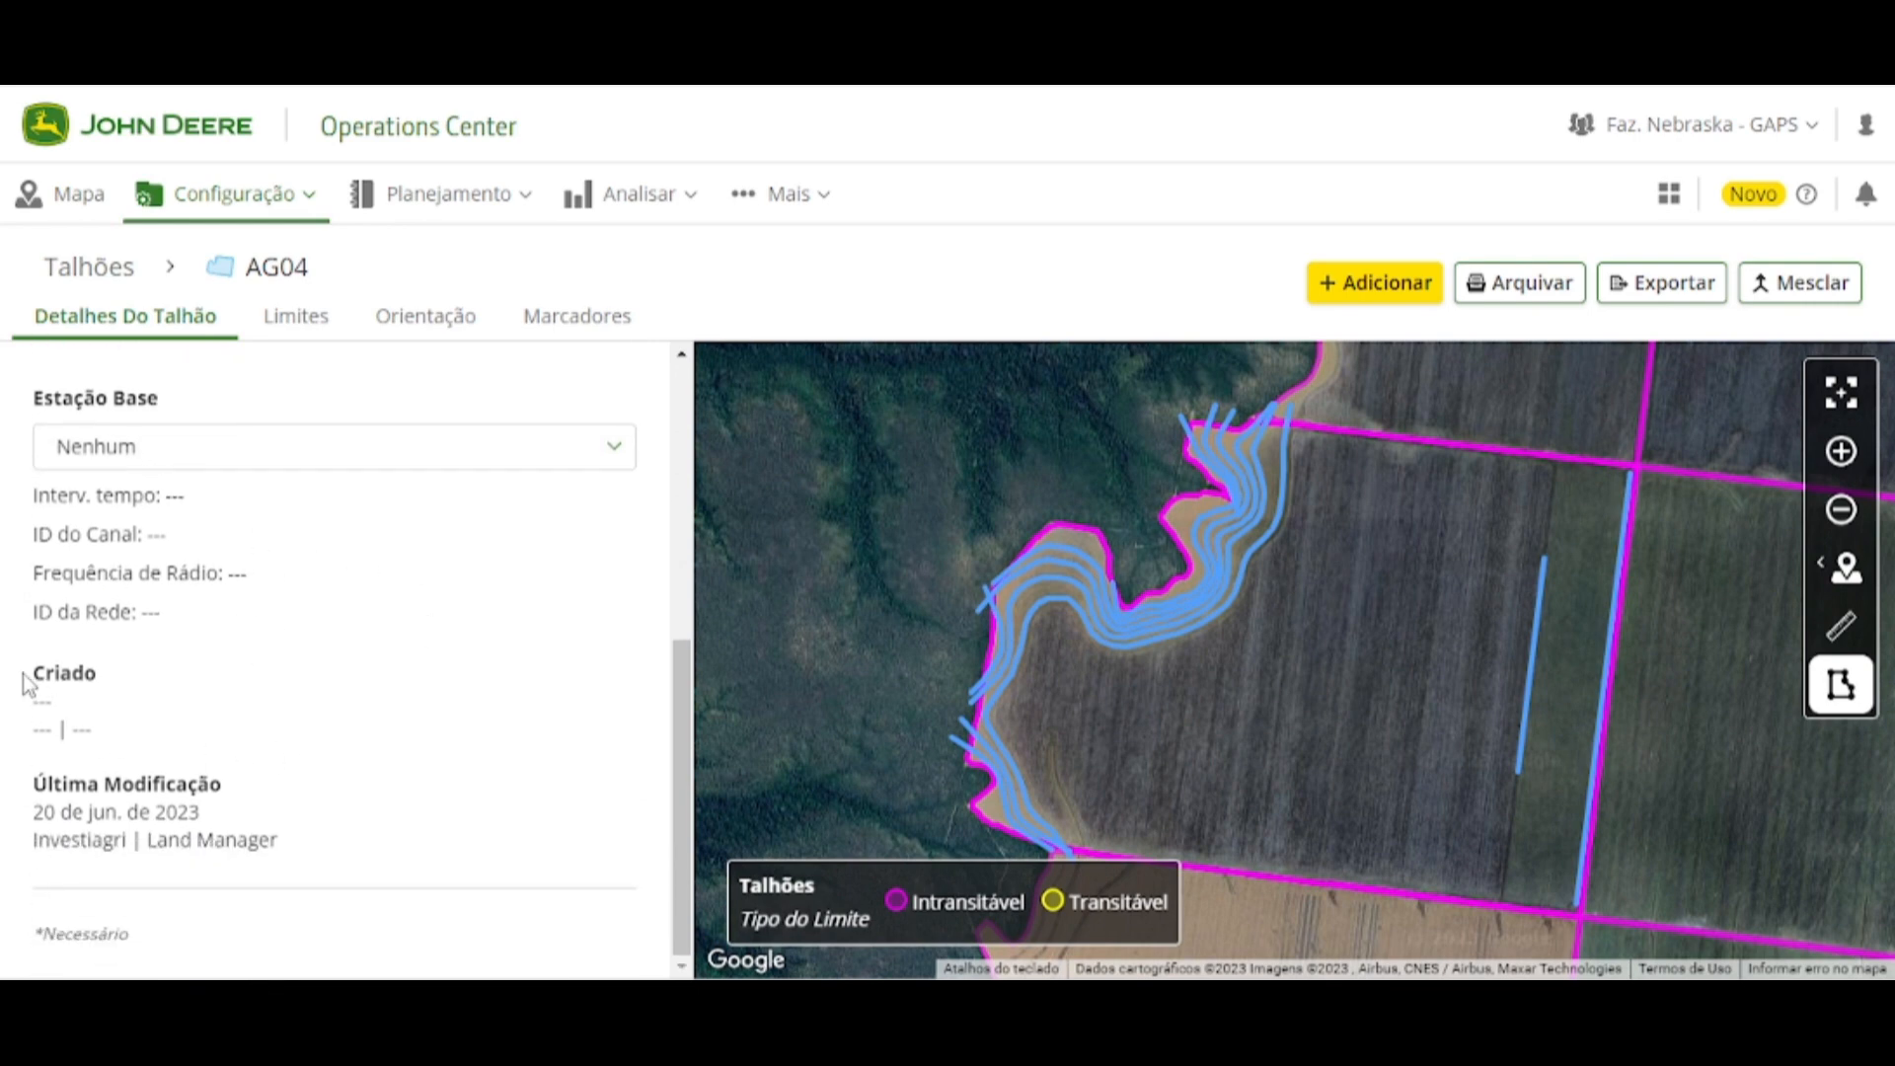
pyautogui.moveTo(25, 683); pyautogui.dragTo(175, 738)
pyautogui.moveTo(44, 789); pyautogui.dragTo(359, 815)
pyautogui.scroll(6, 274, 740)
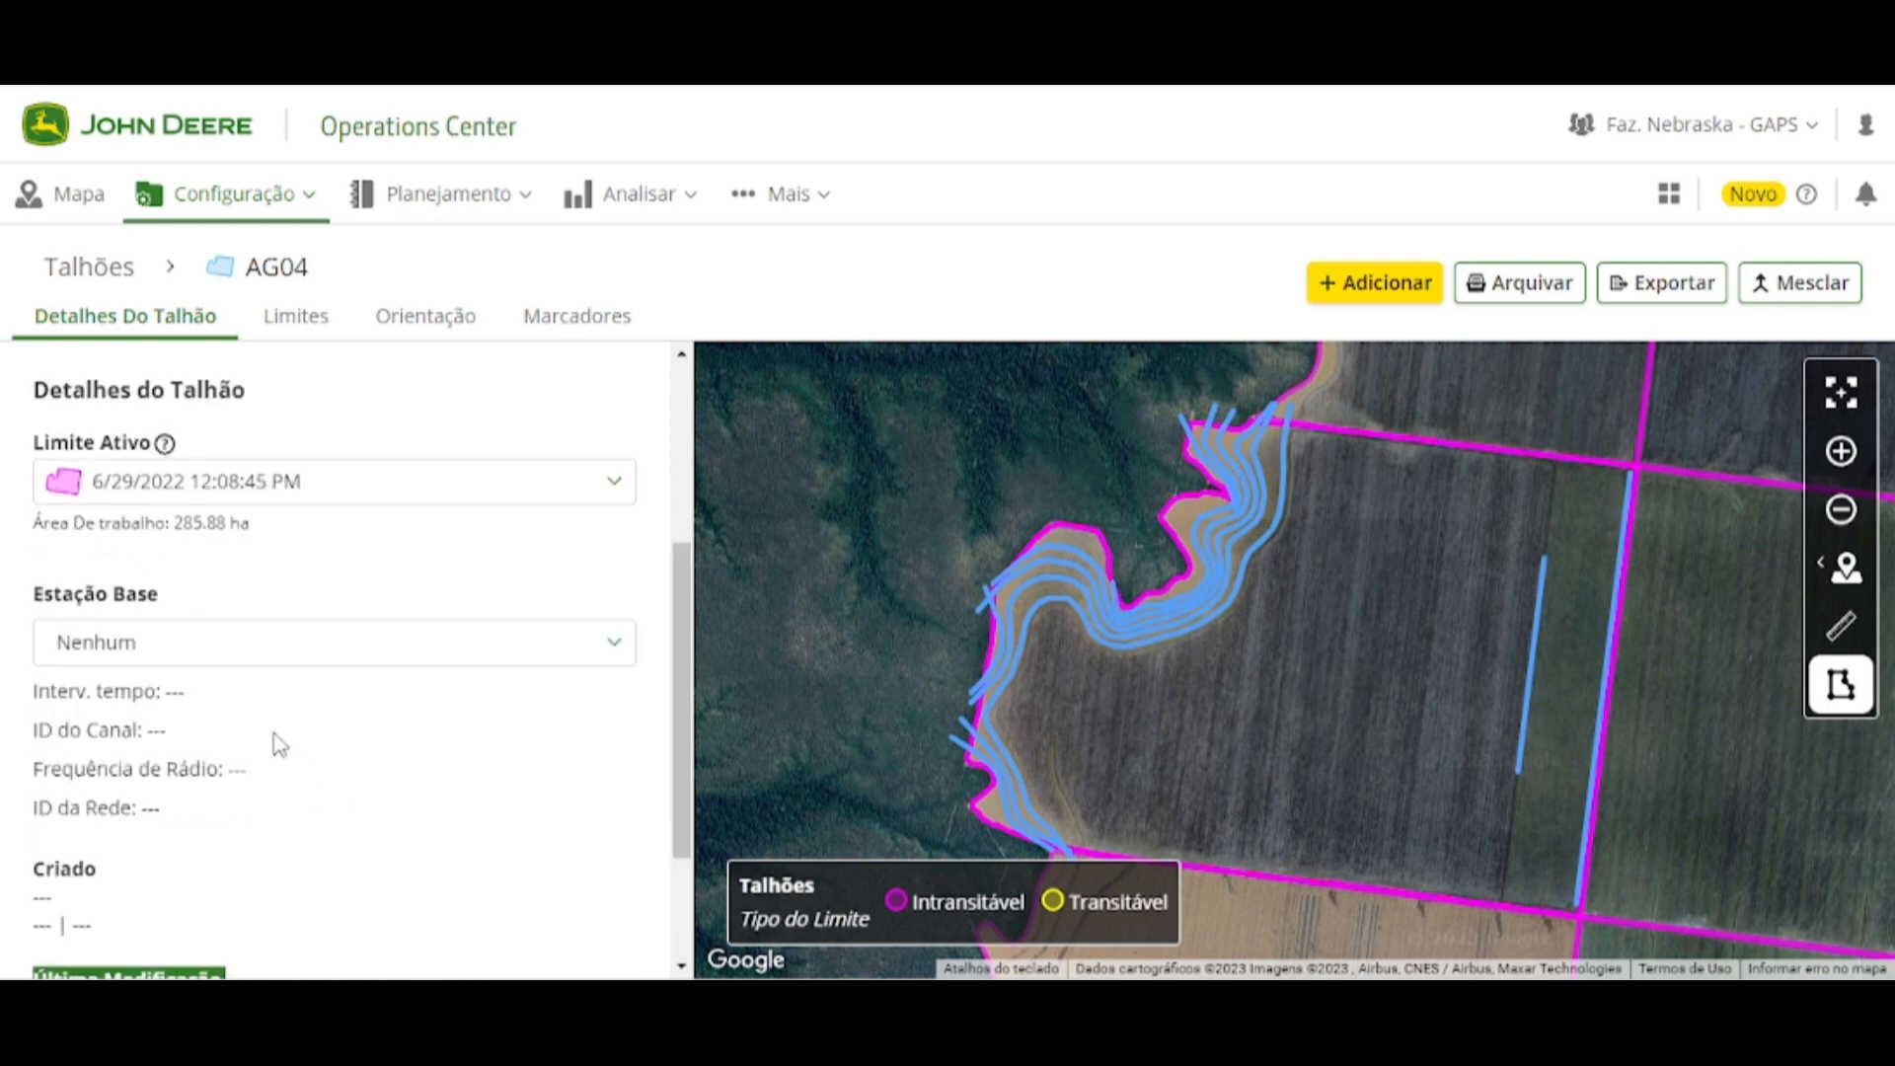
# Review the boundaries, guidance lines and markers stored for field AG04
pyautogui.click(281, 329)
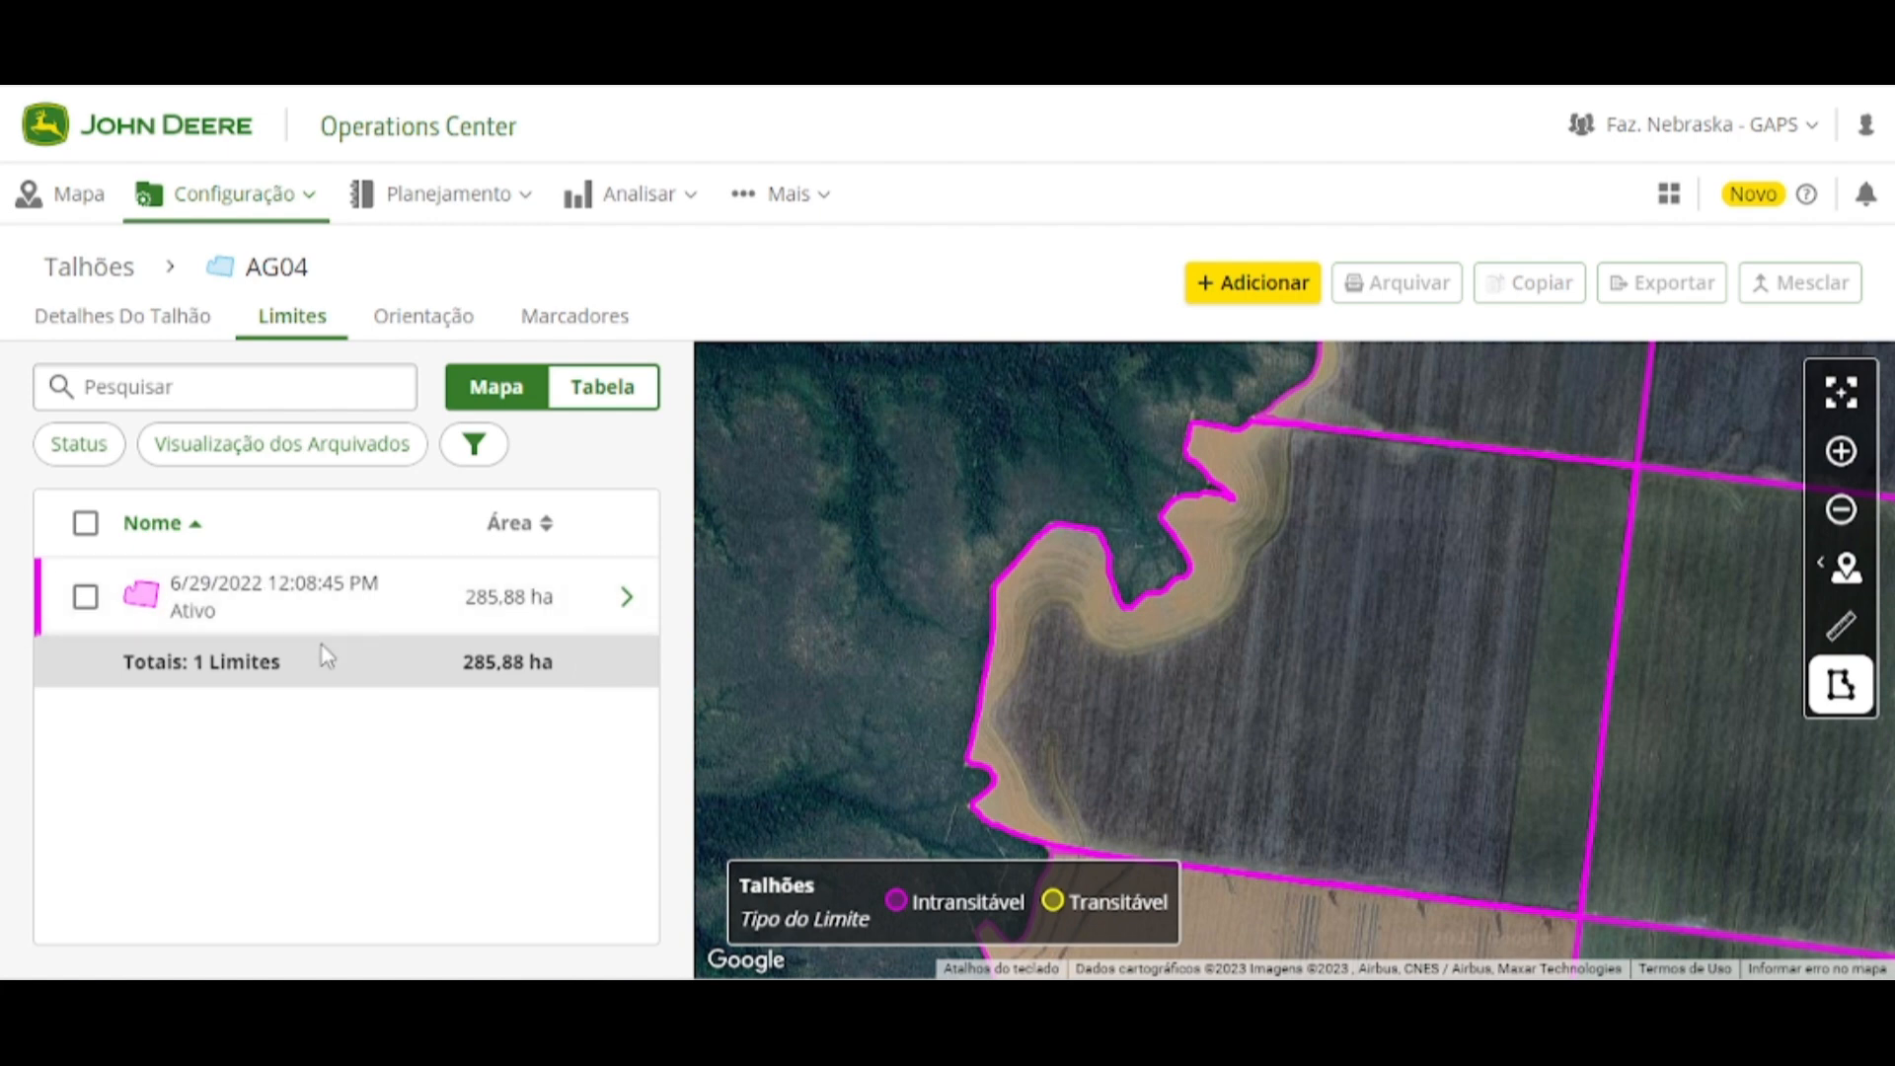
pyautogui.click(424, 326)
pyautogui.scroll(-3, 287, 617)
pyautogui.scroll(-2, 287, 651)
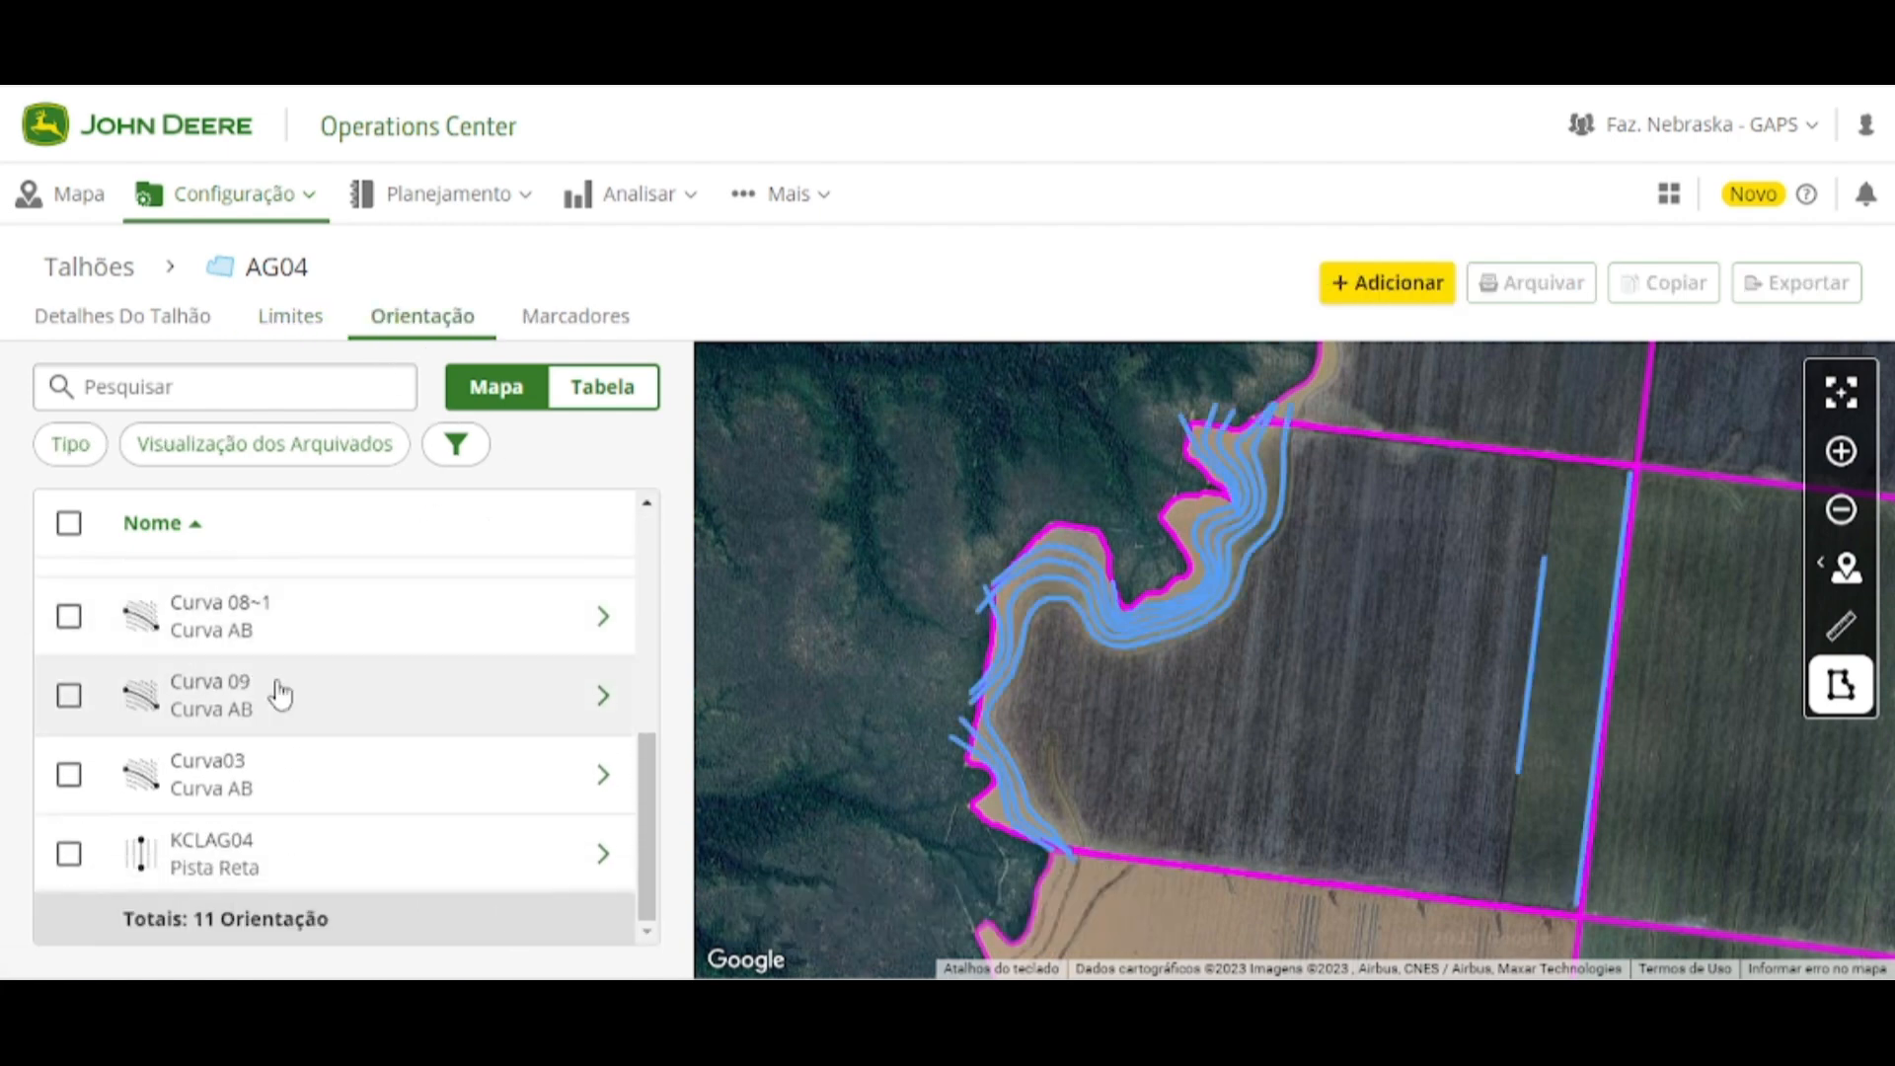
pyautogui.click(577, 318)
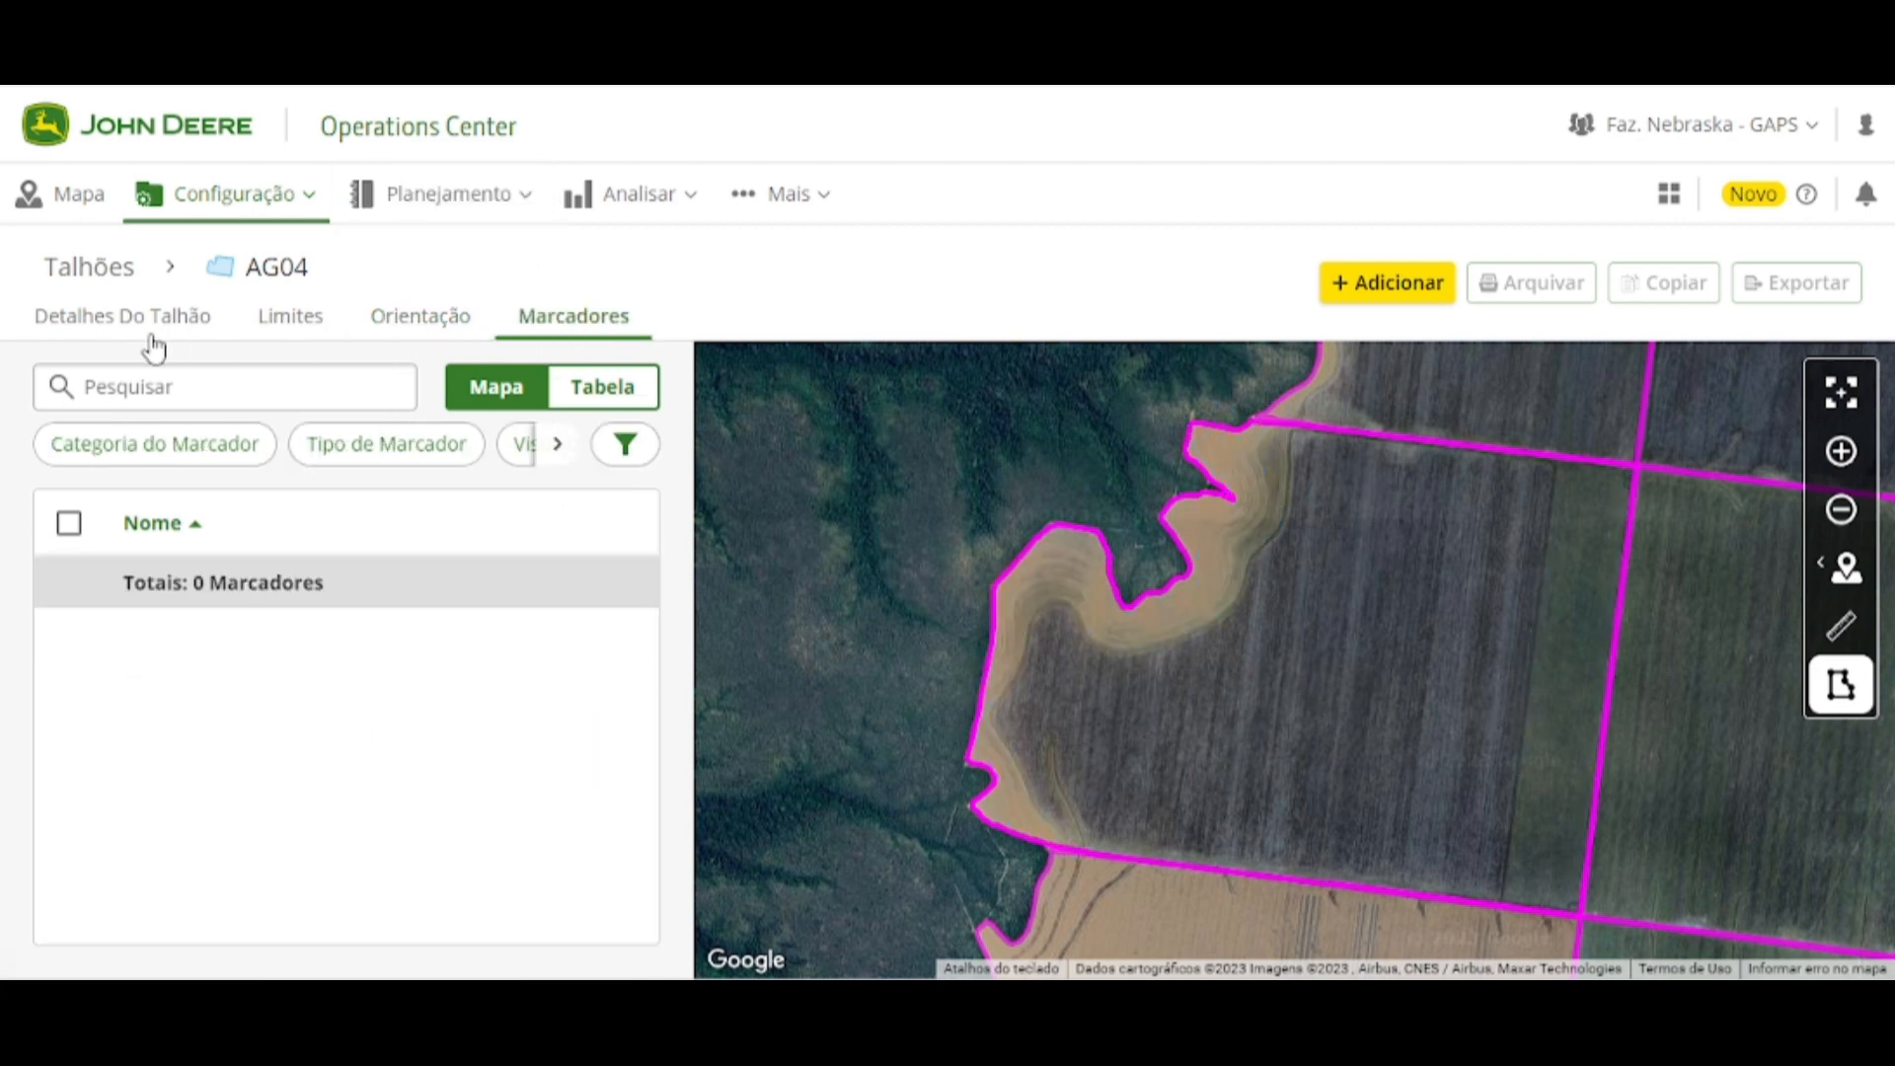
# Return to the full Talhões overview and look through the Limites of all fields
pyautogui.click(79, 276)
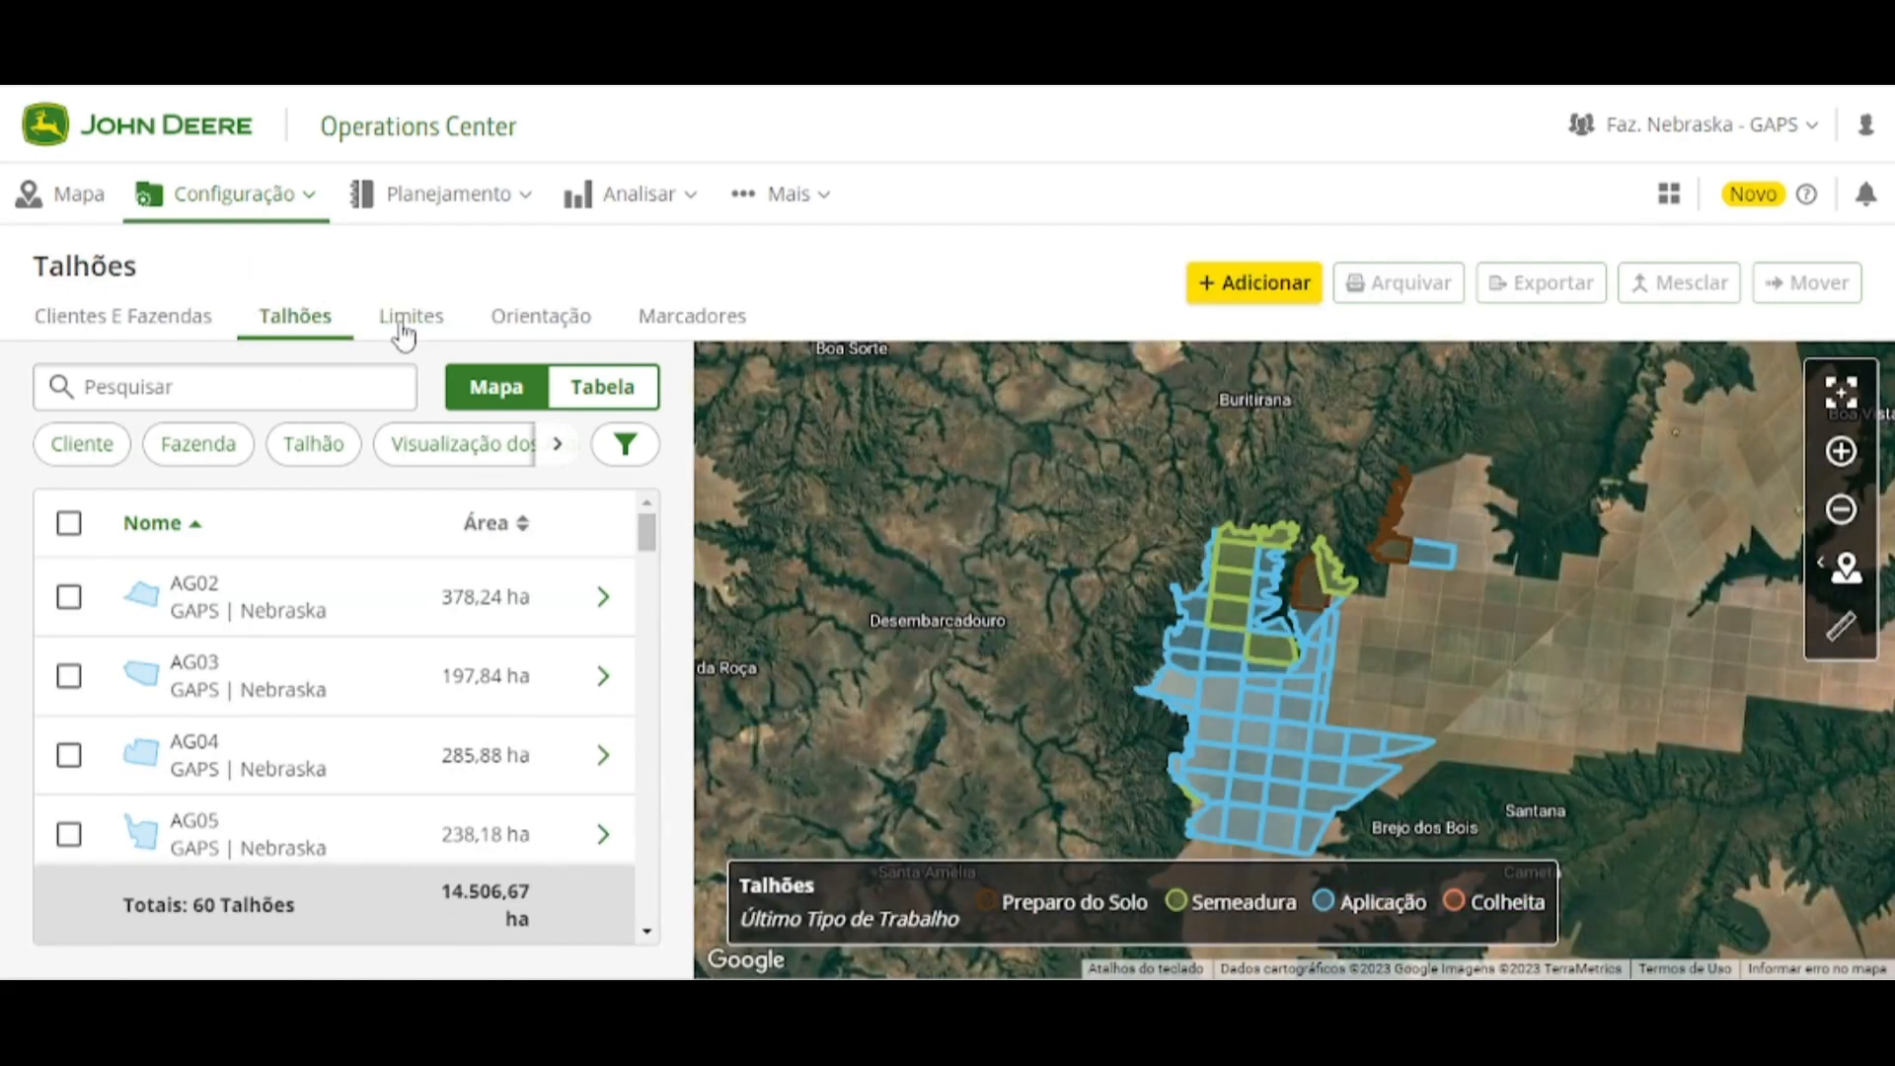
pyautogui.click(402, 326)
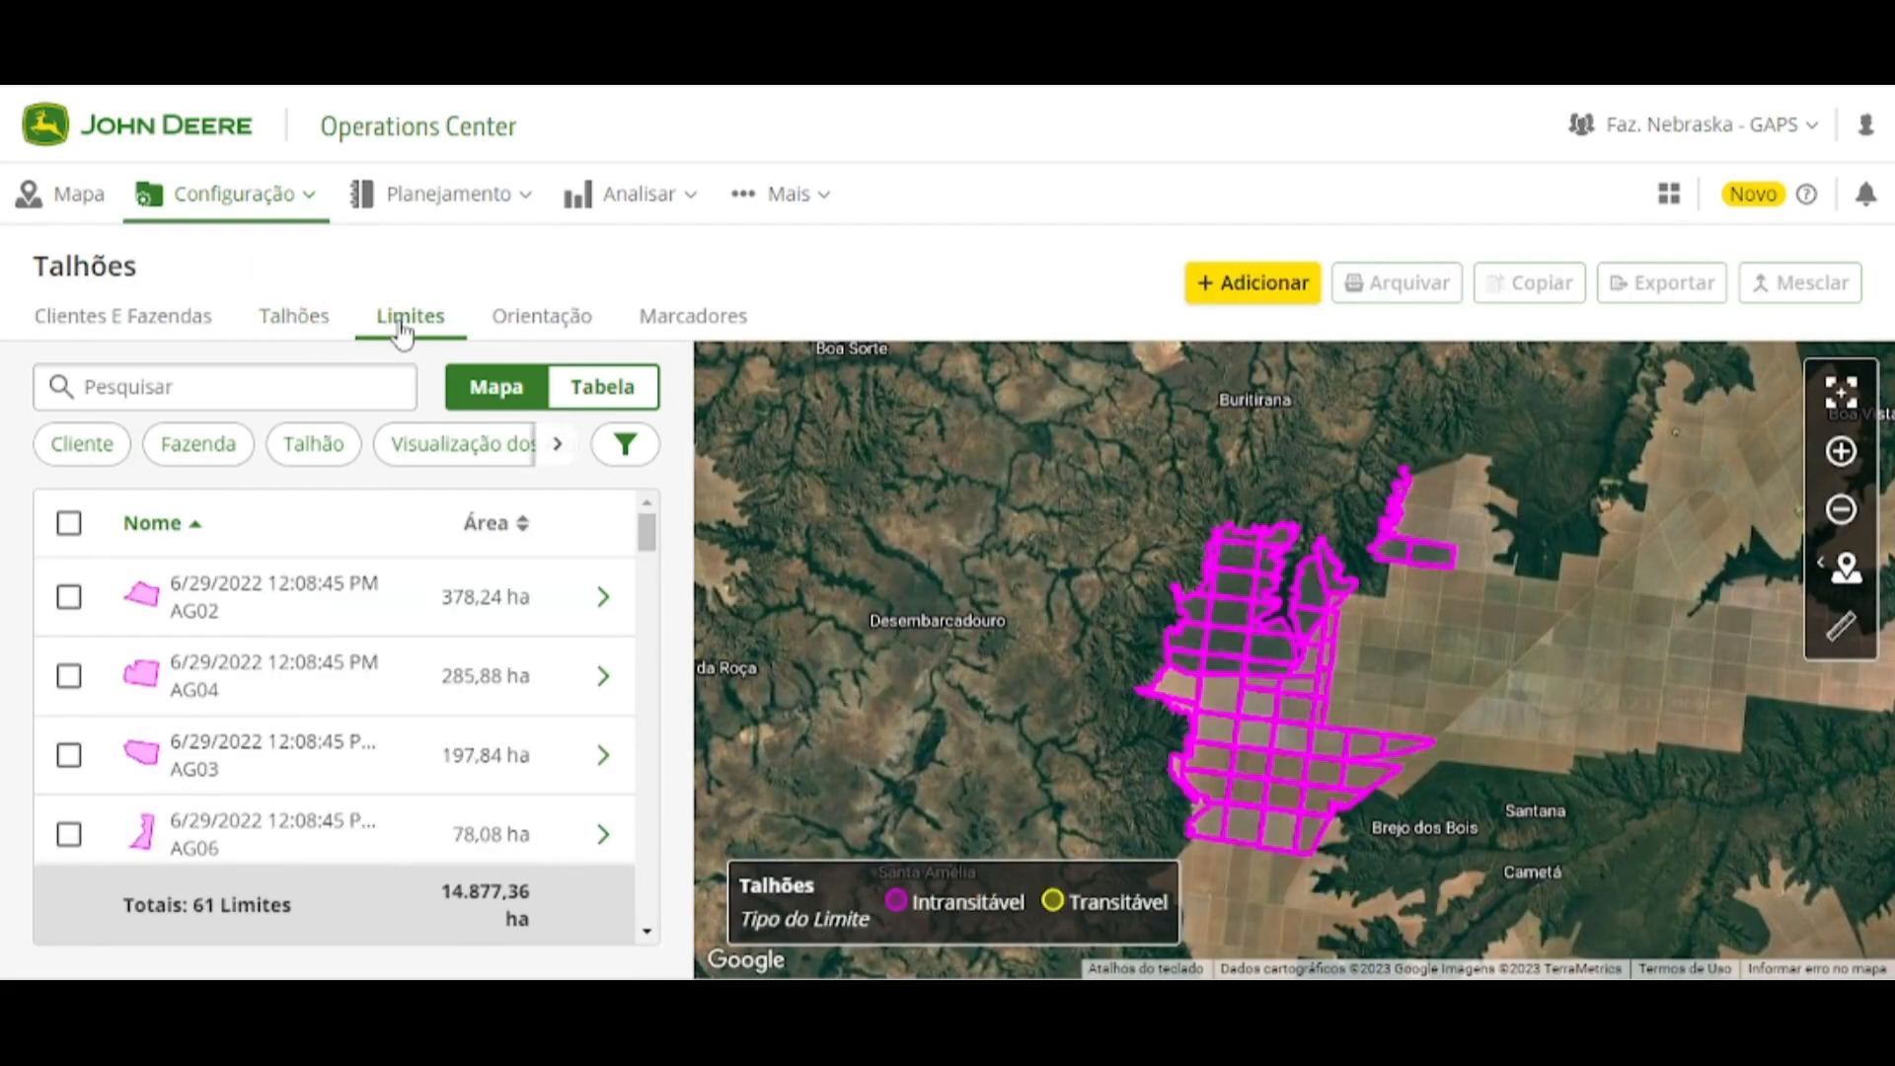
pyautogui.scroll(-10, 246, 612)
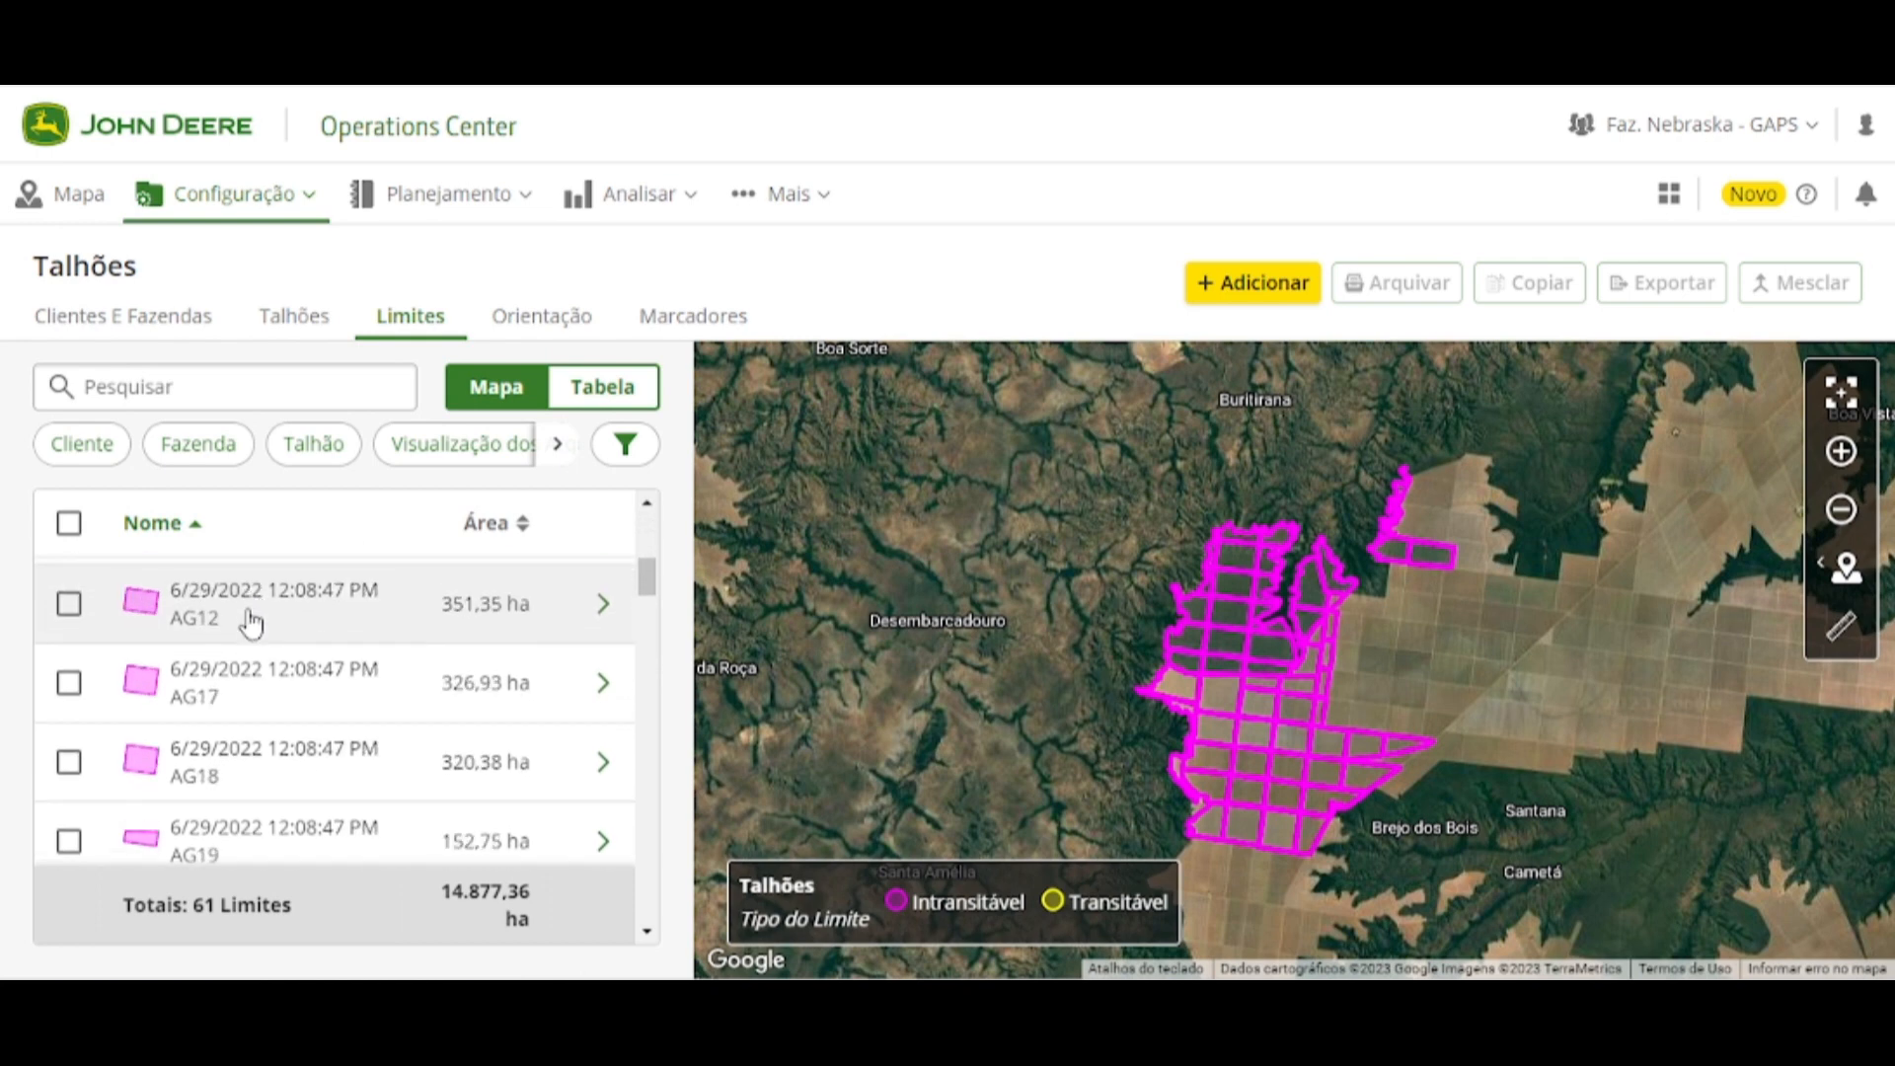
pyautogui.scroll(-10, 242, 644)
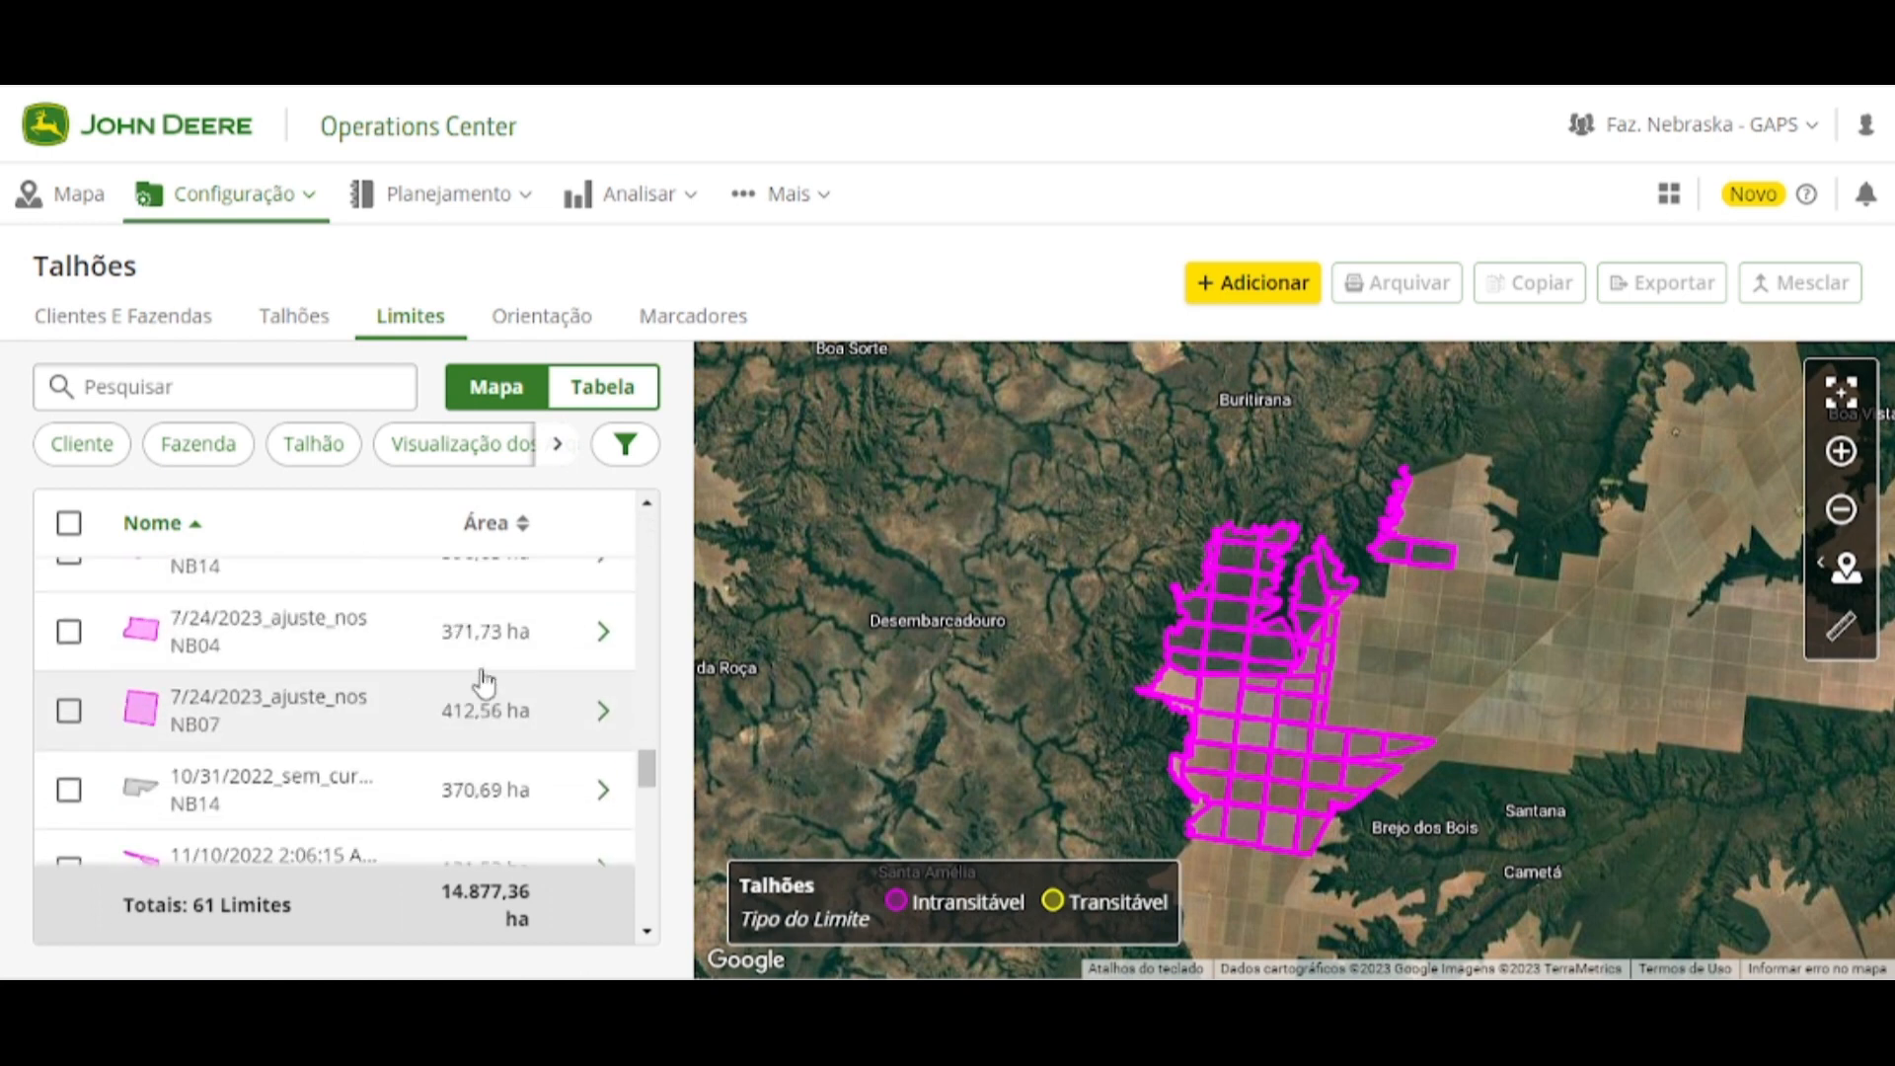
pyautogui.scroll(15, 205, 654)
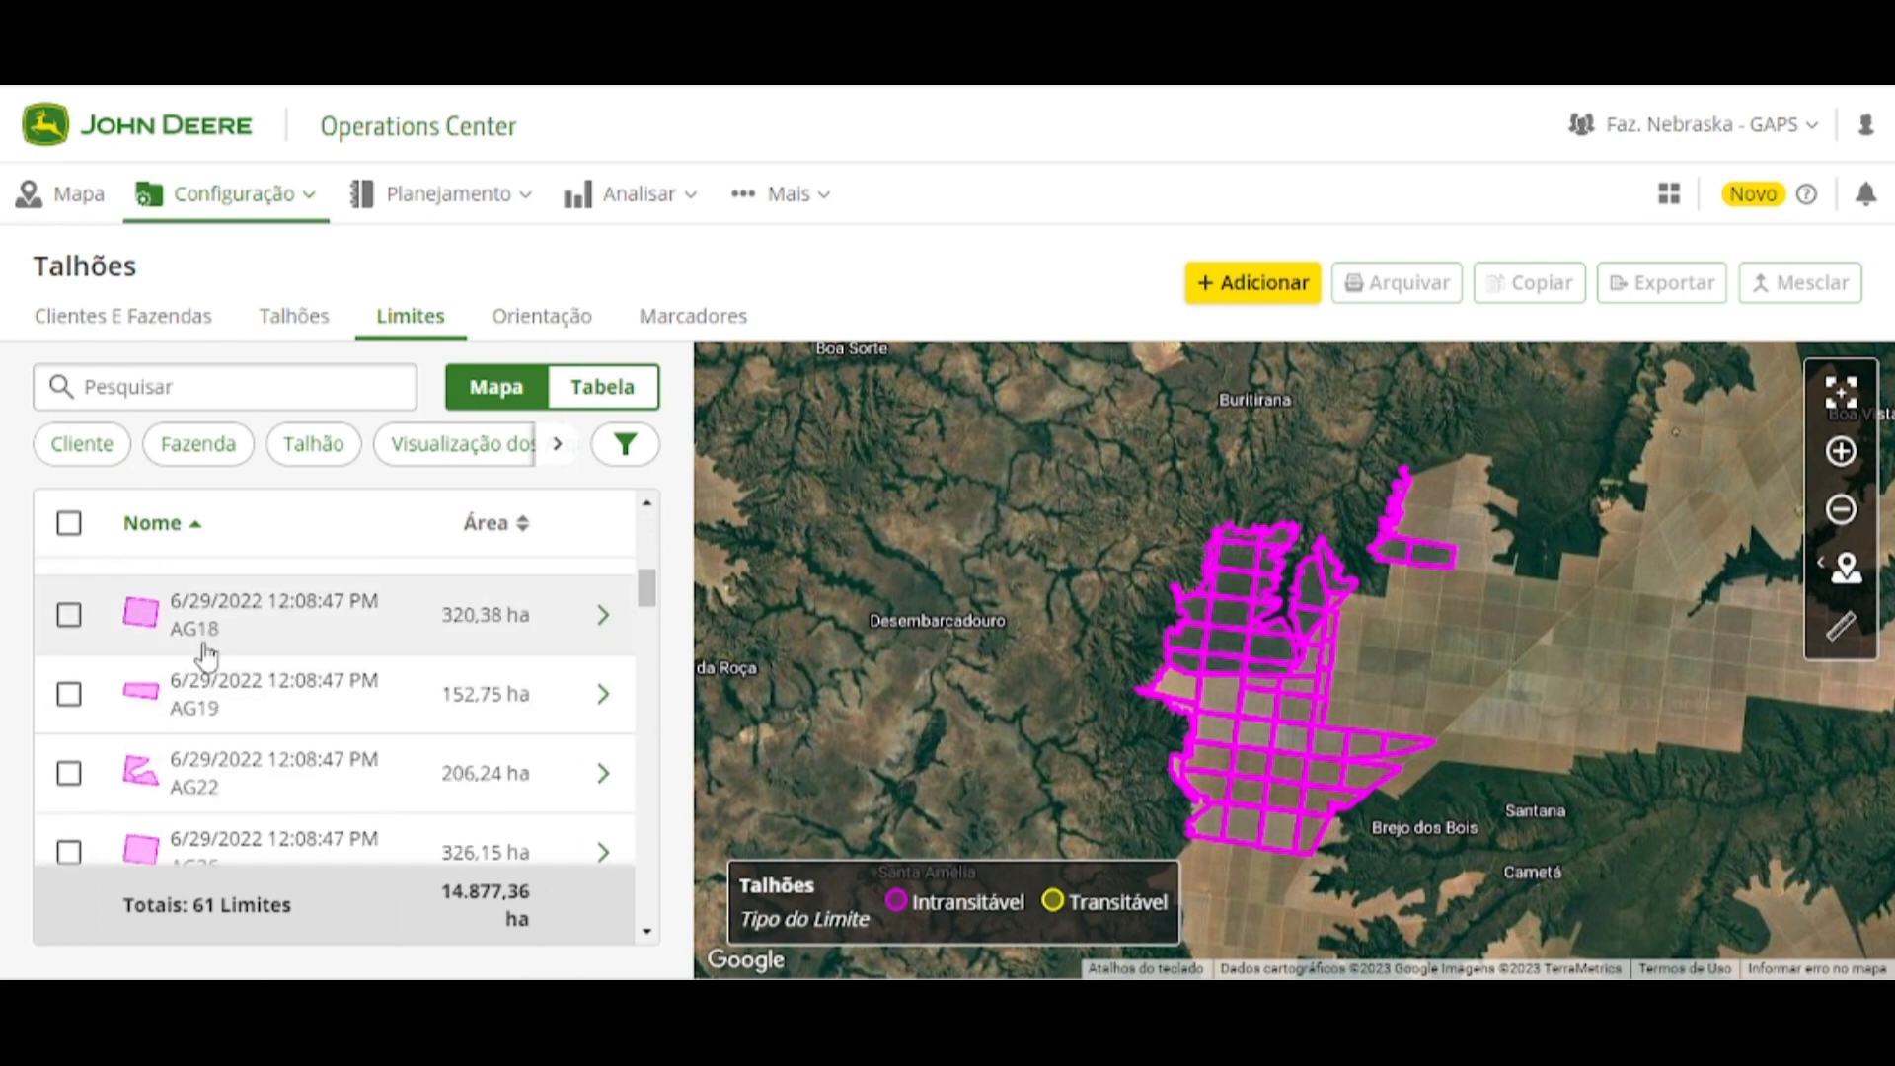
# Open the boundary of field AG18 and review its status, irrigation, shapes and modification details
pyautogui.click(205, 652)
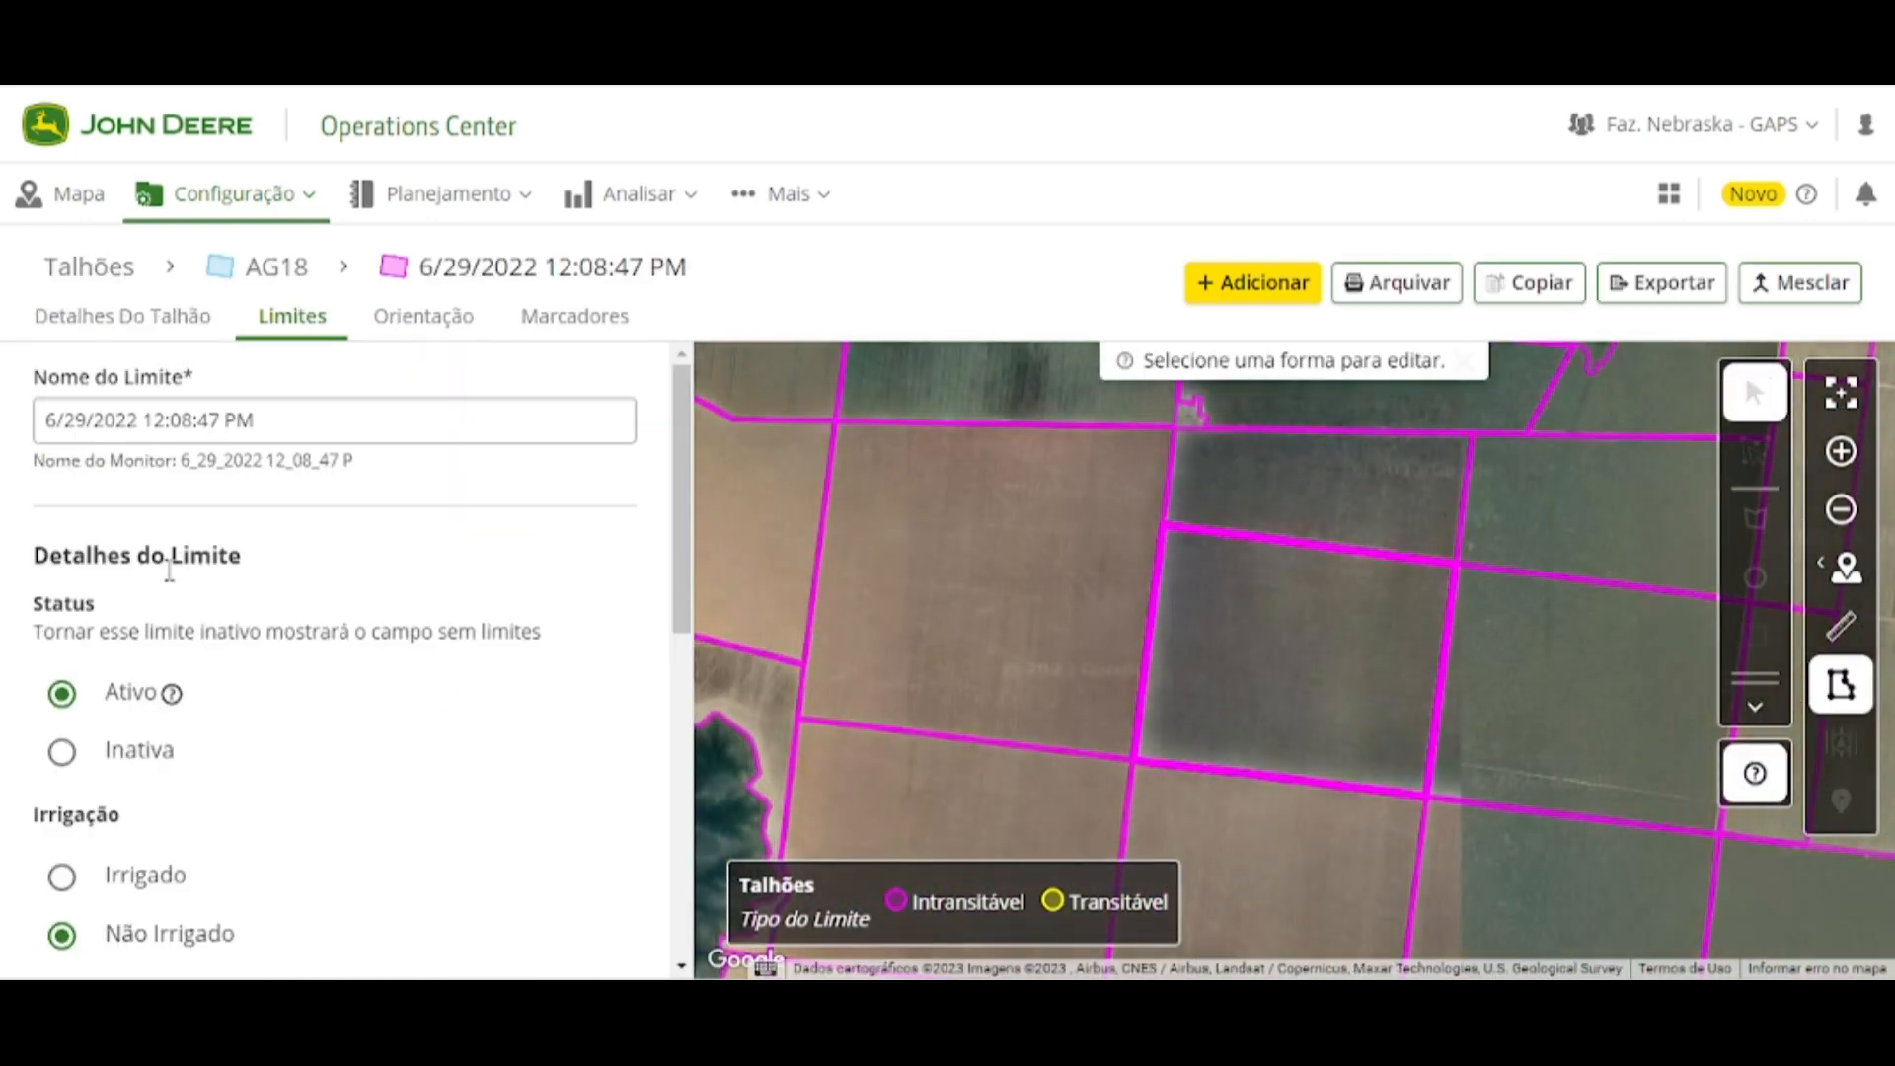
pyautogui.scroll(-3, 336, 739)
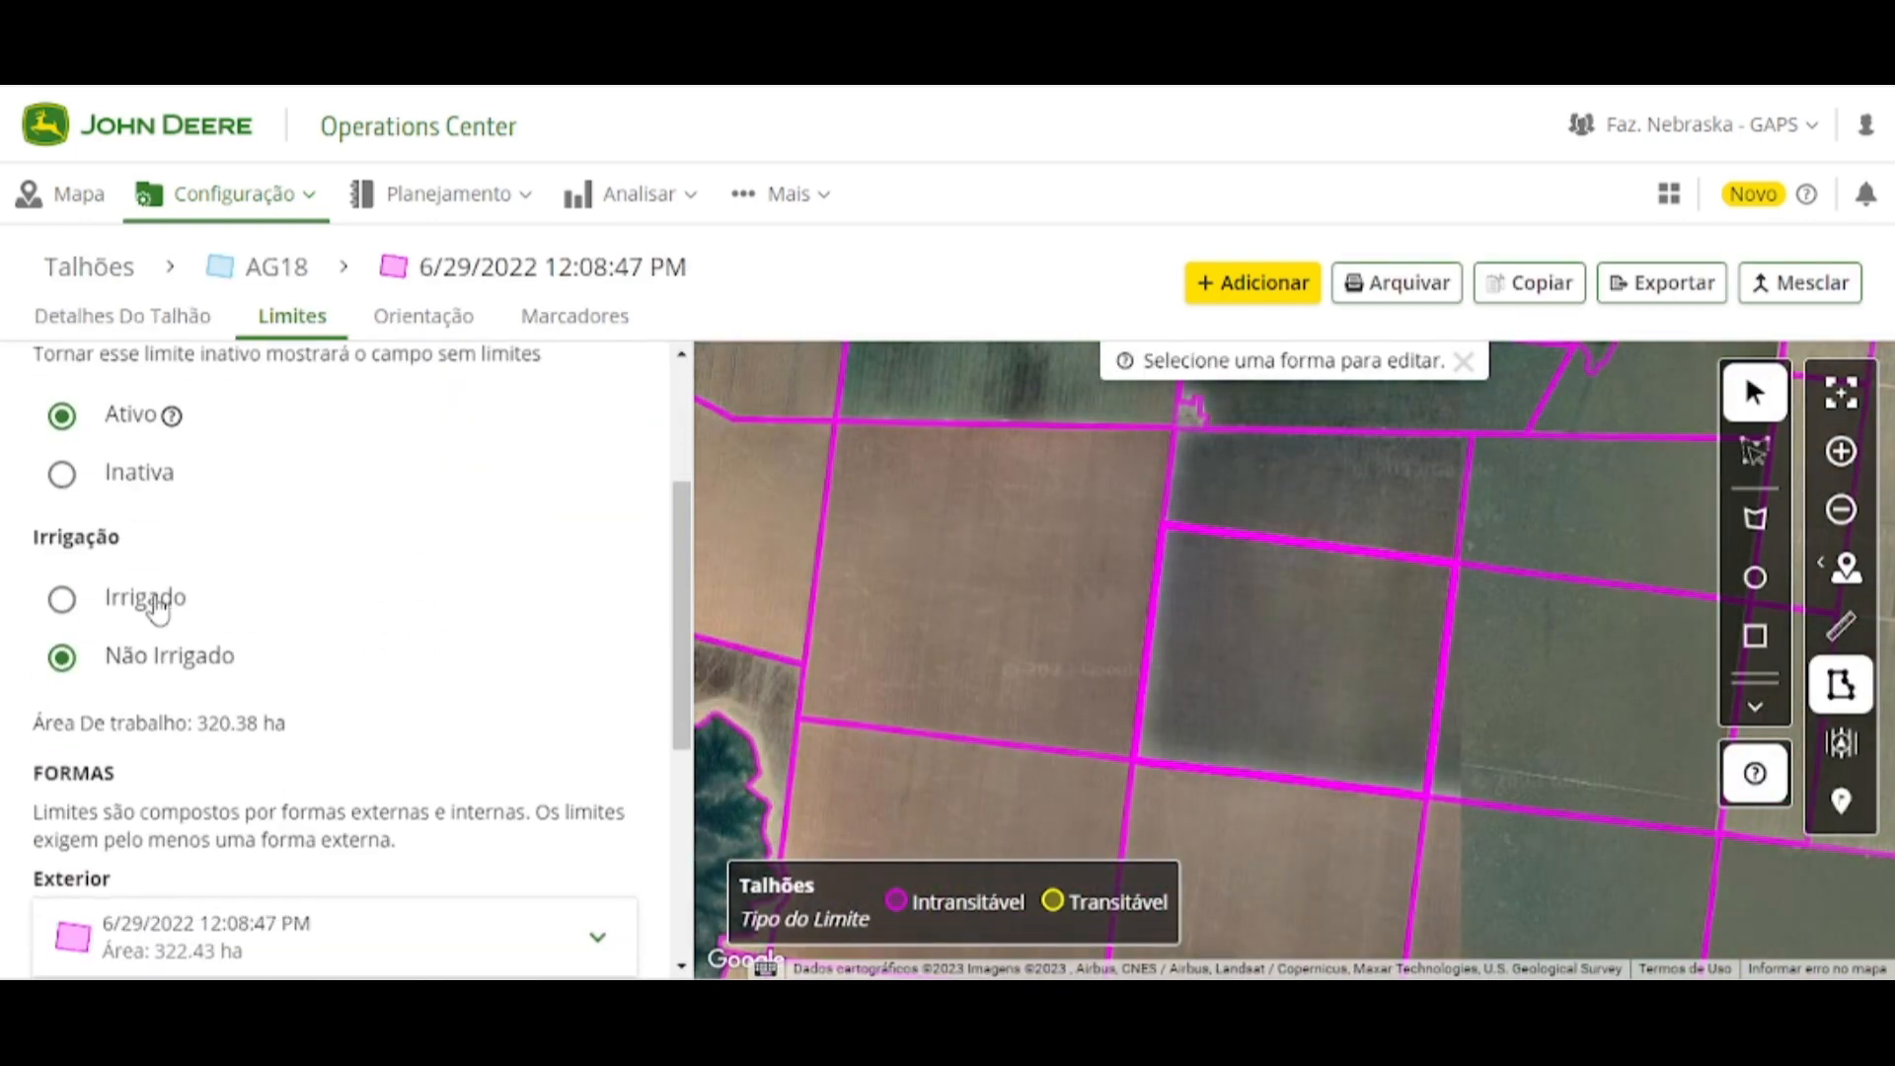
pyautogui.scroll(-4, 192, 667)
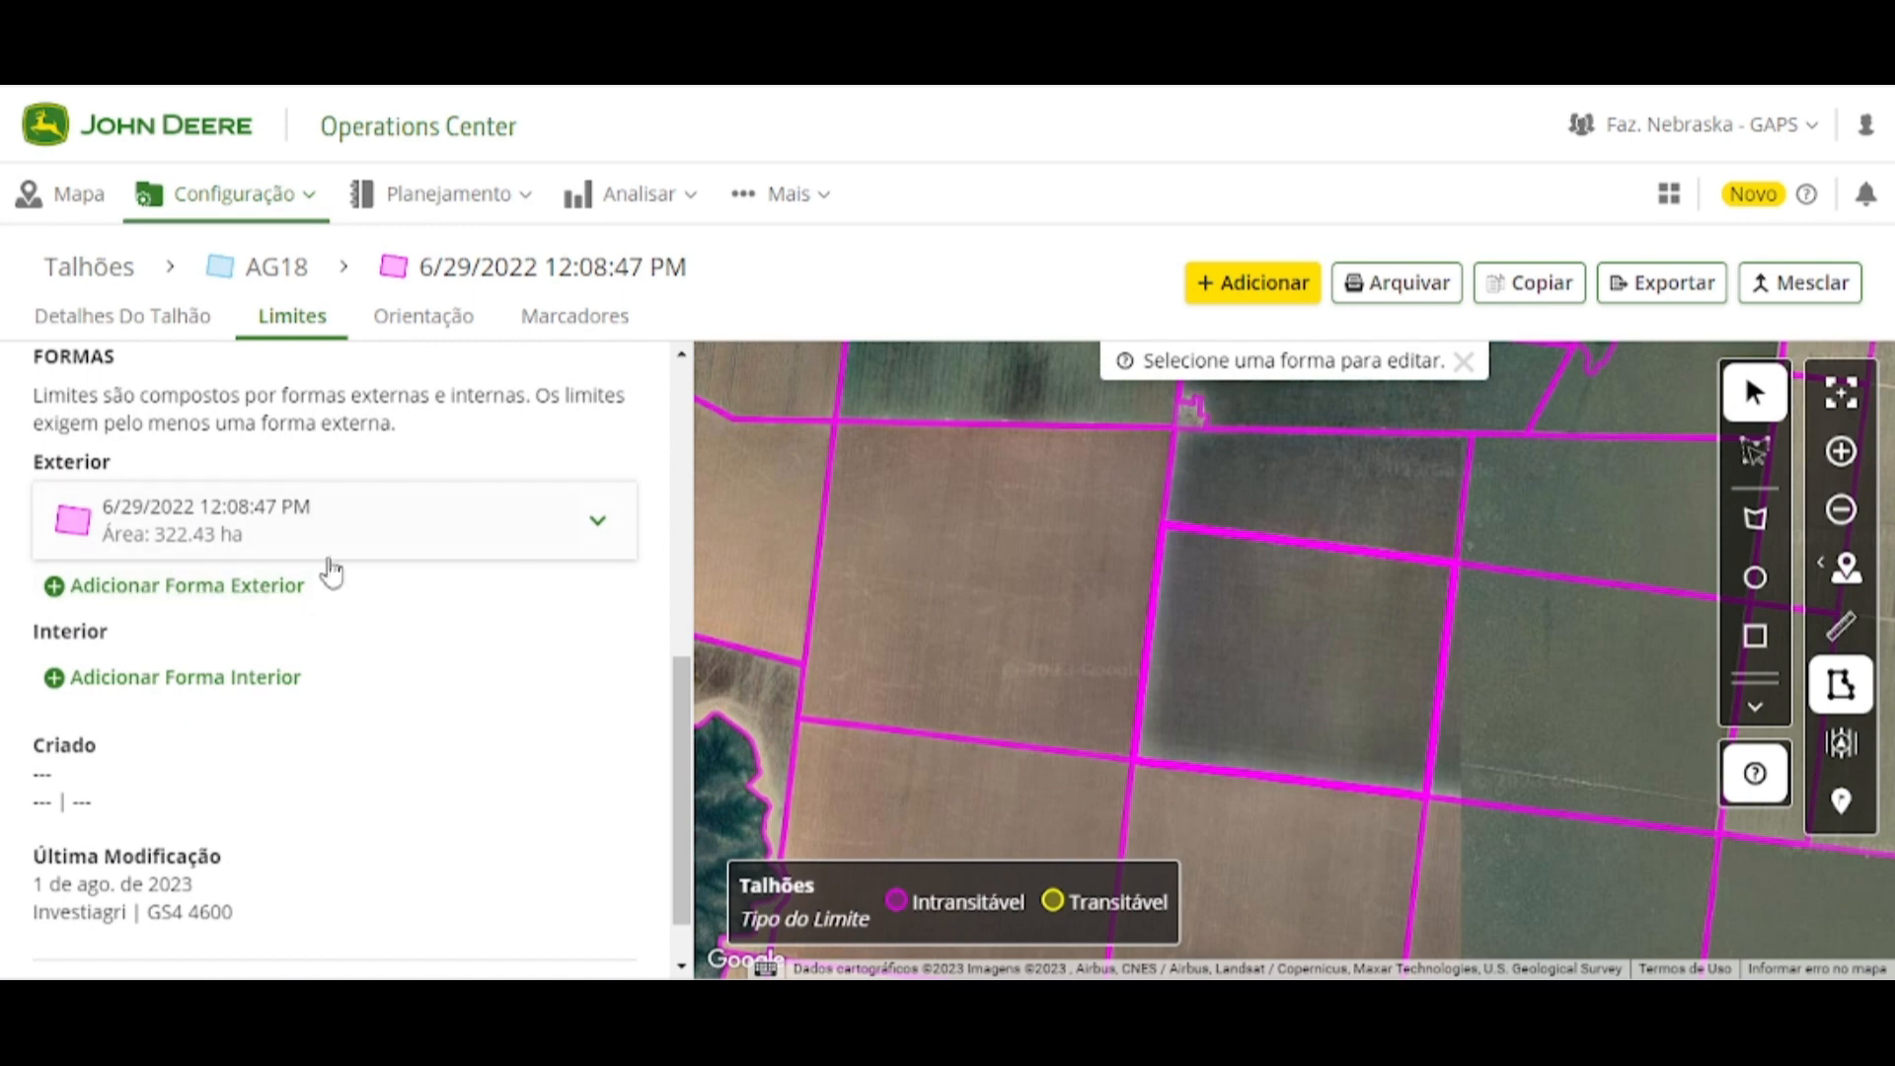
# Finish reviewing the shapes and modification details of field AG18's boundary and return to the full Limites overview
pyautogui.scroll(-1, 285, 632)
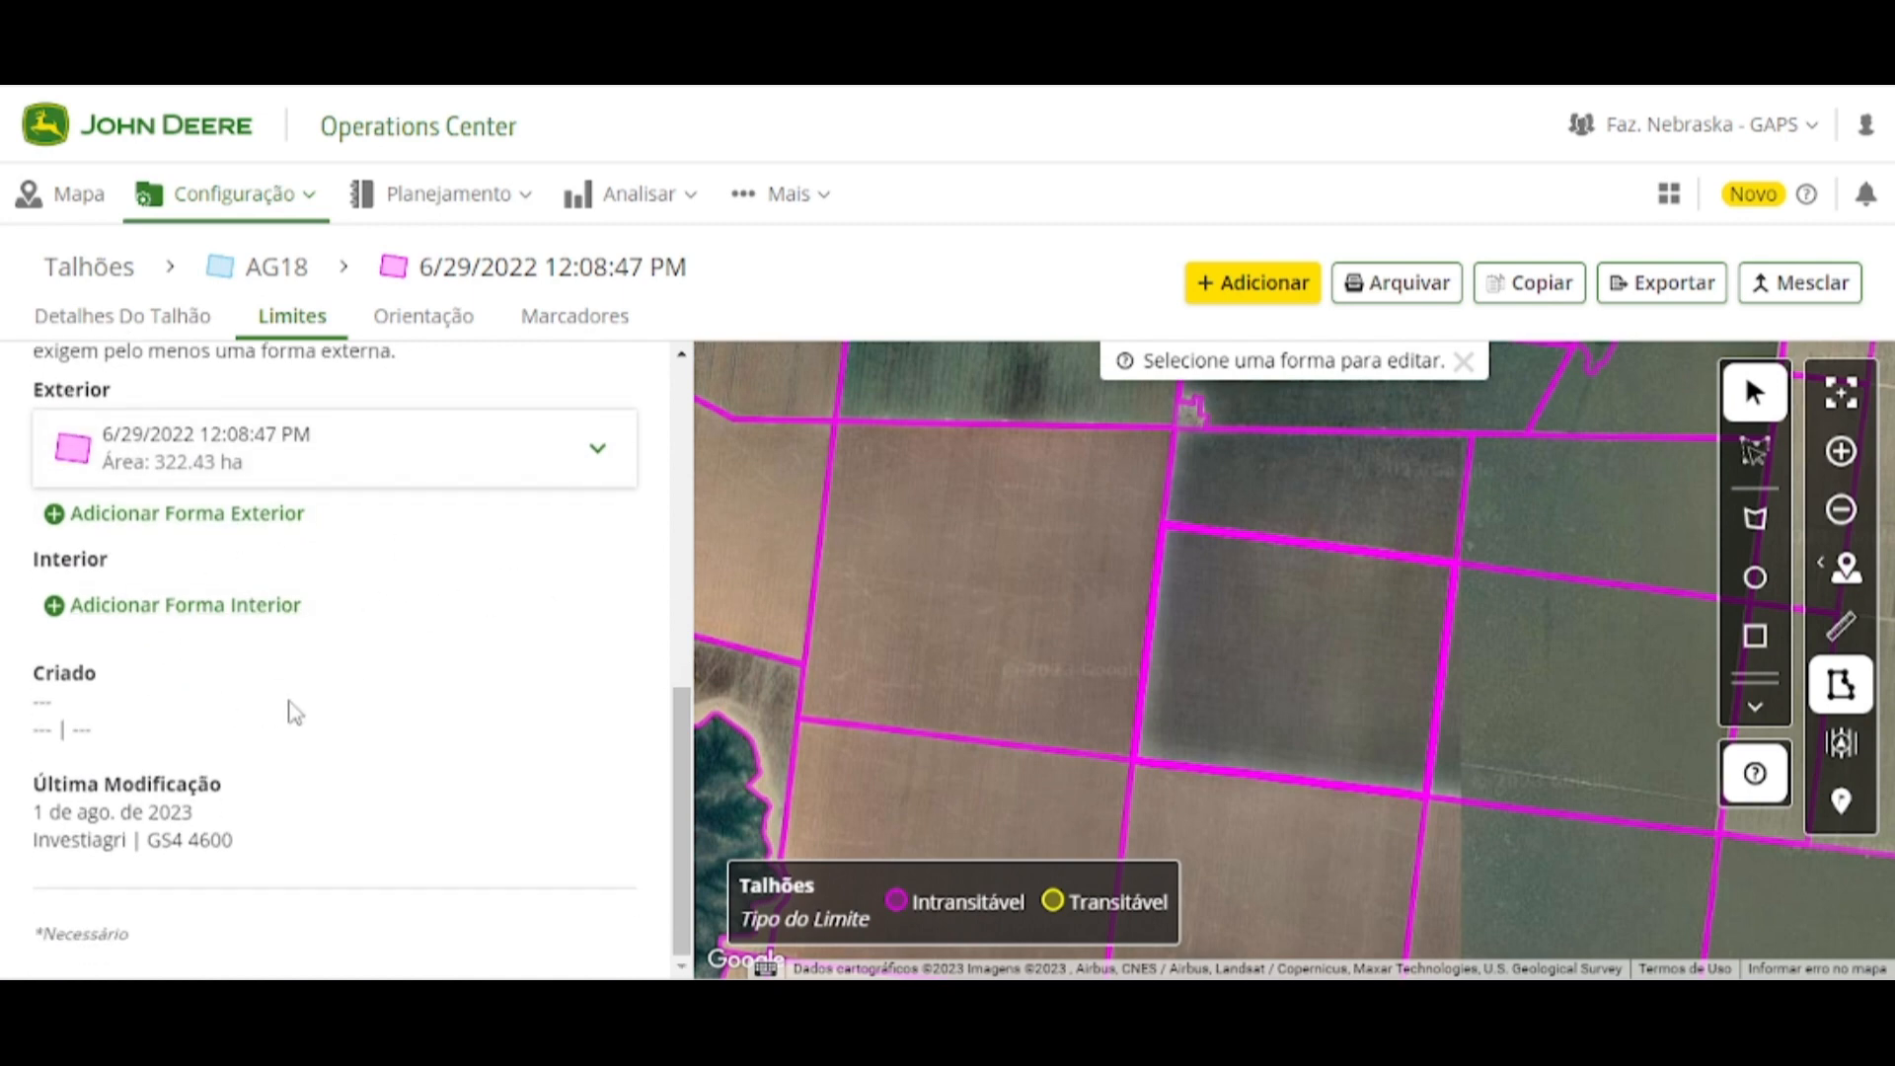
pyautogui.scroll(6, 294, 713)
pyautogui.scroll(3, 308, 541)
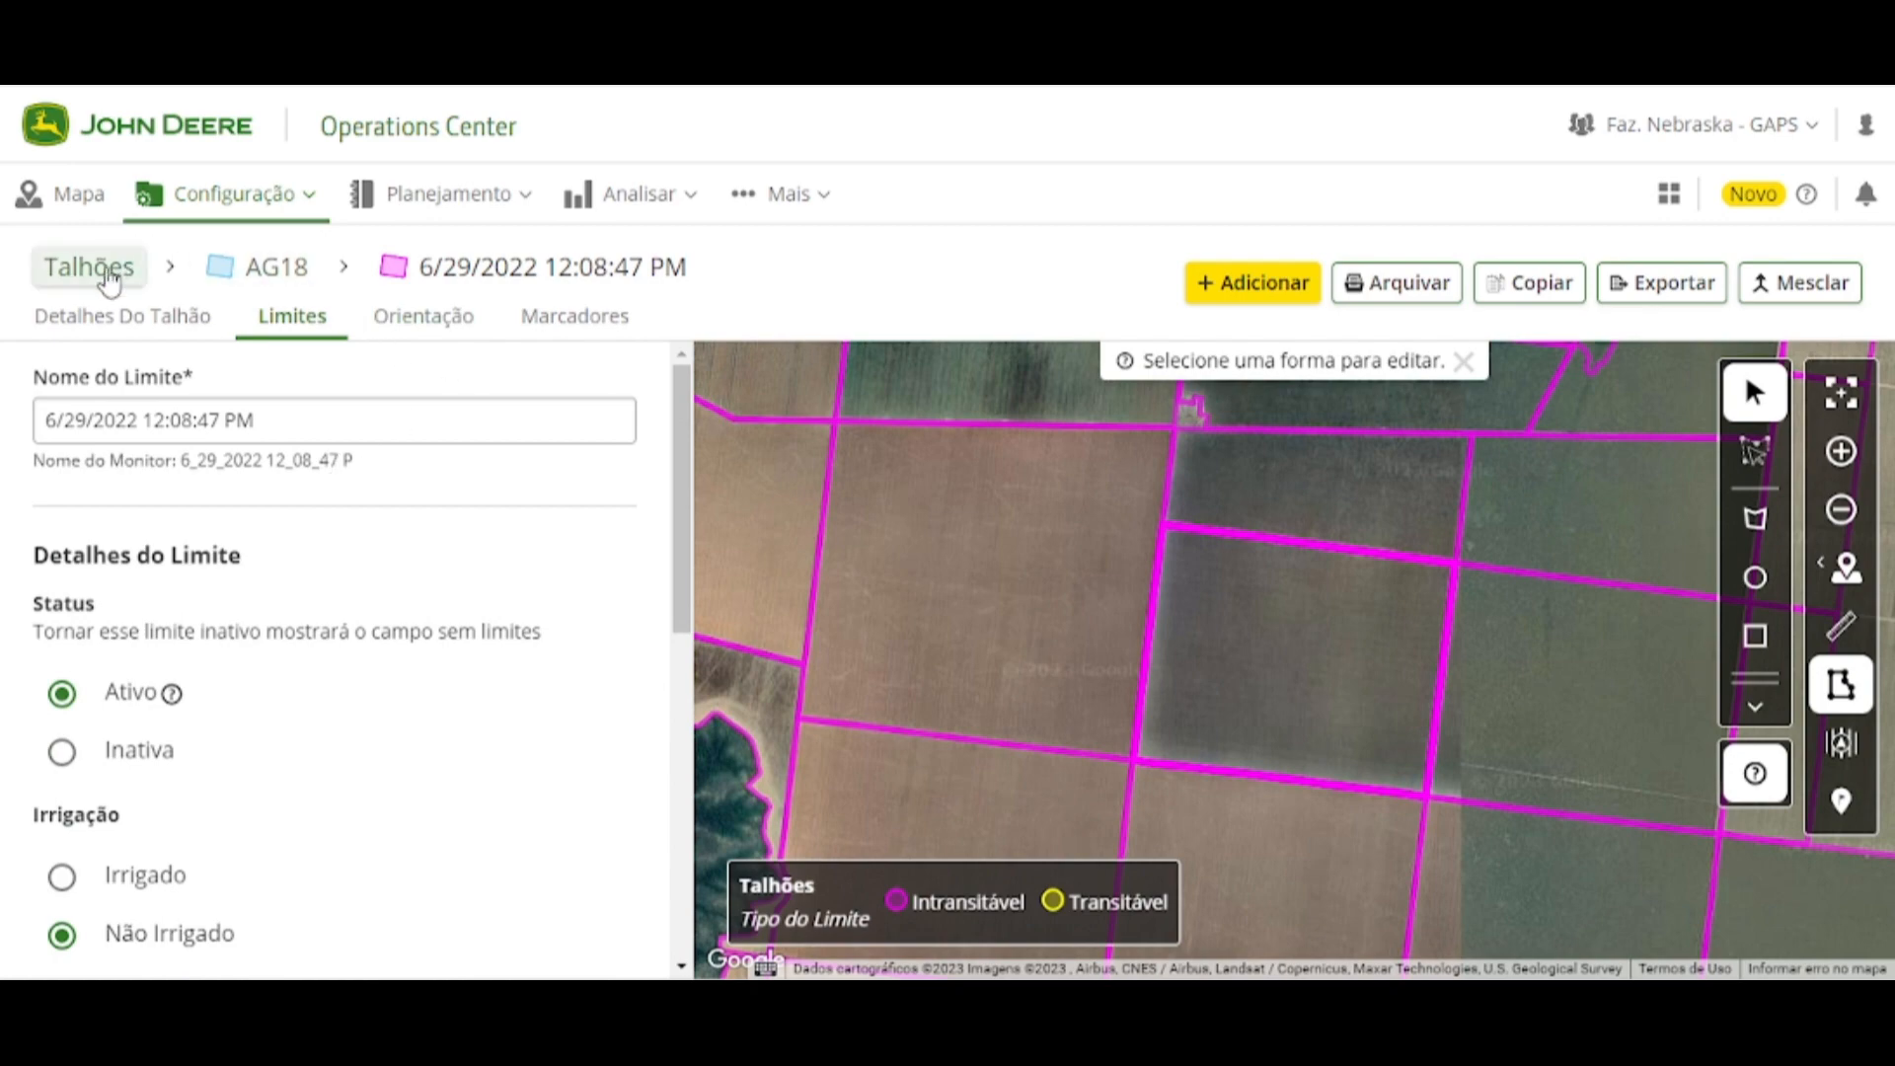
pyautogui.click(91, 267)
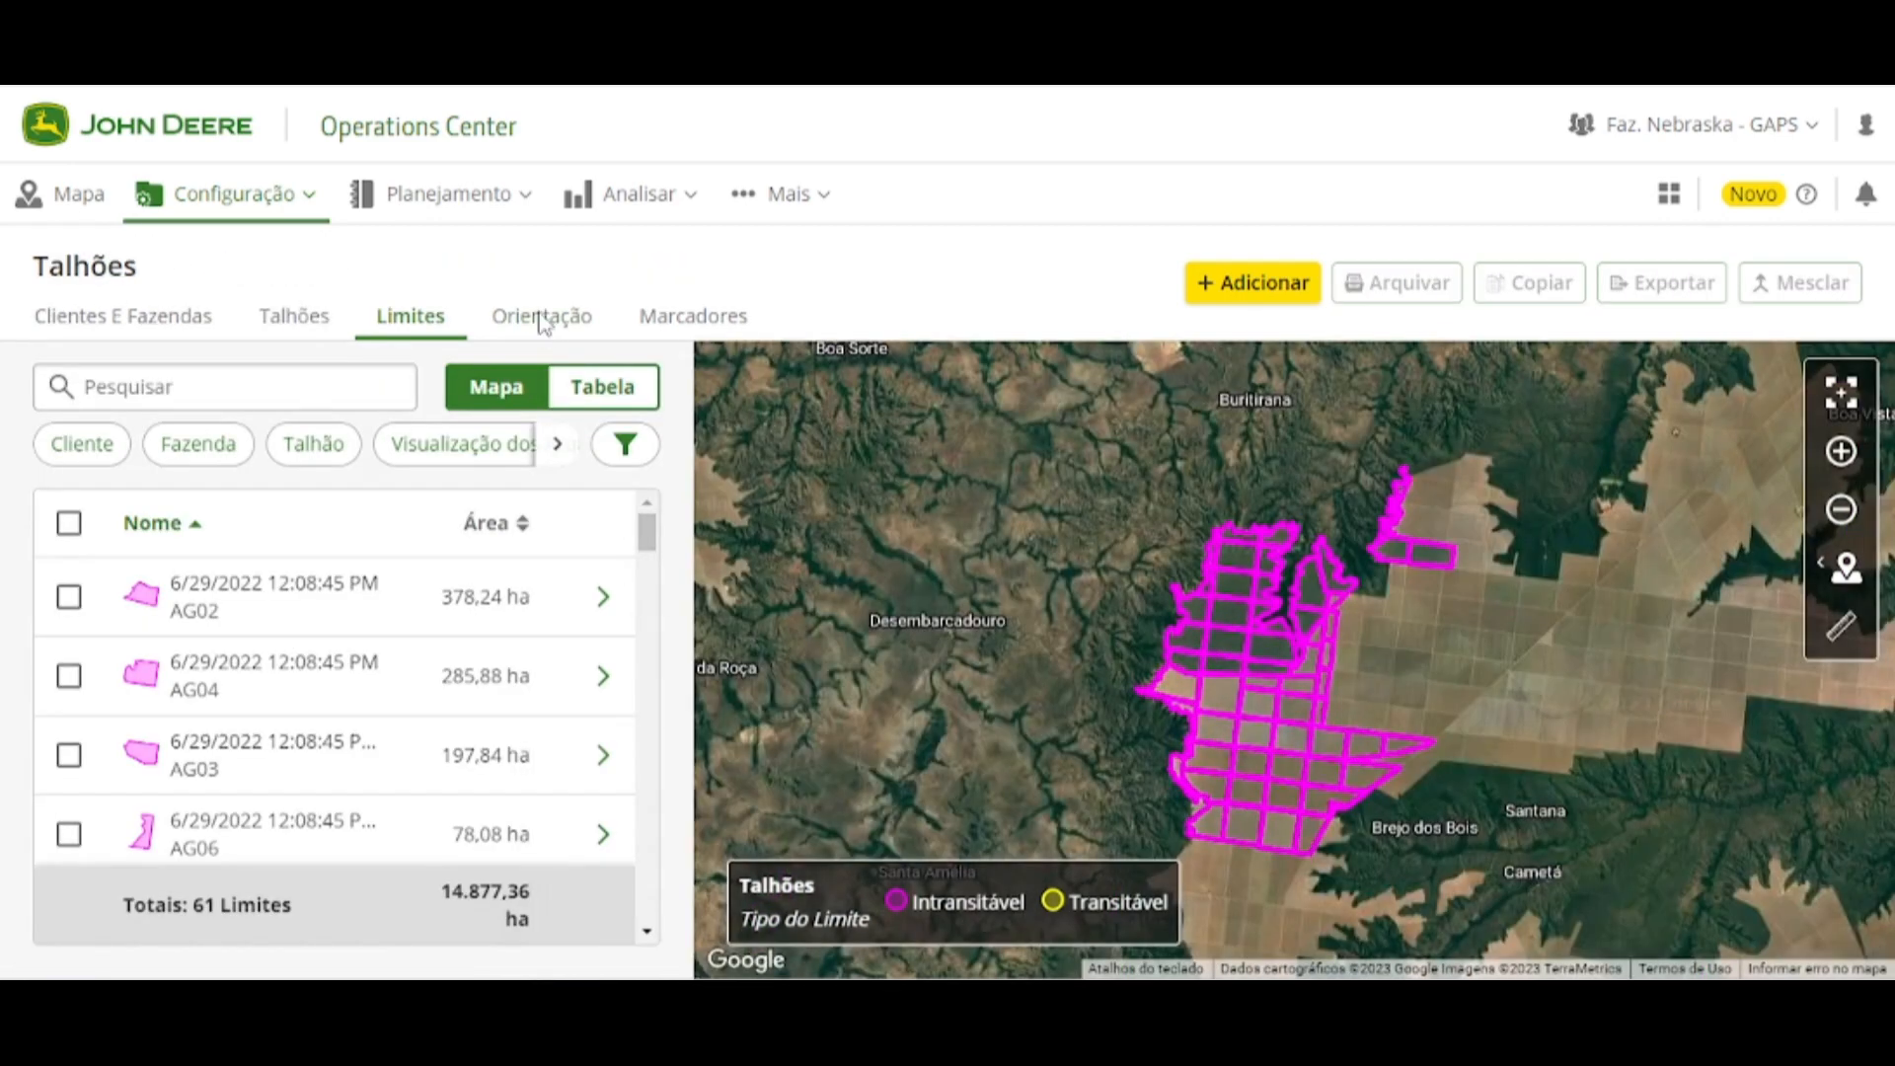
# Look through the Orientação guidance lines stored for all fields
pyautogui.click(543, 320)
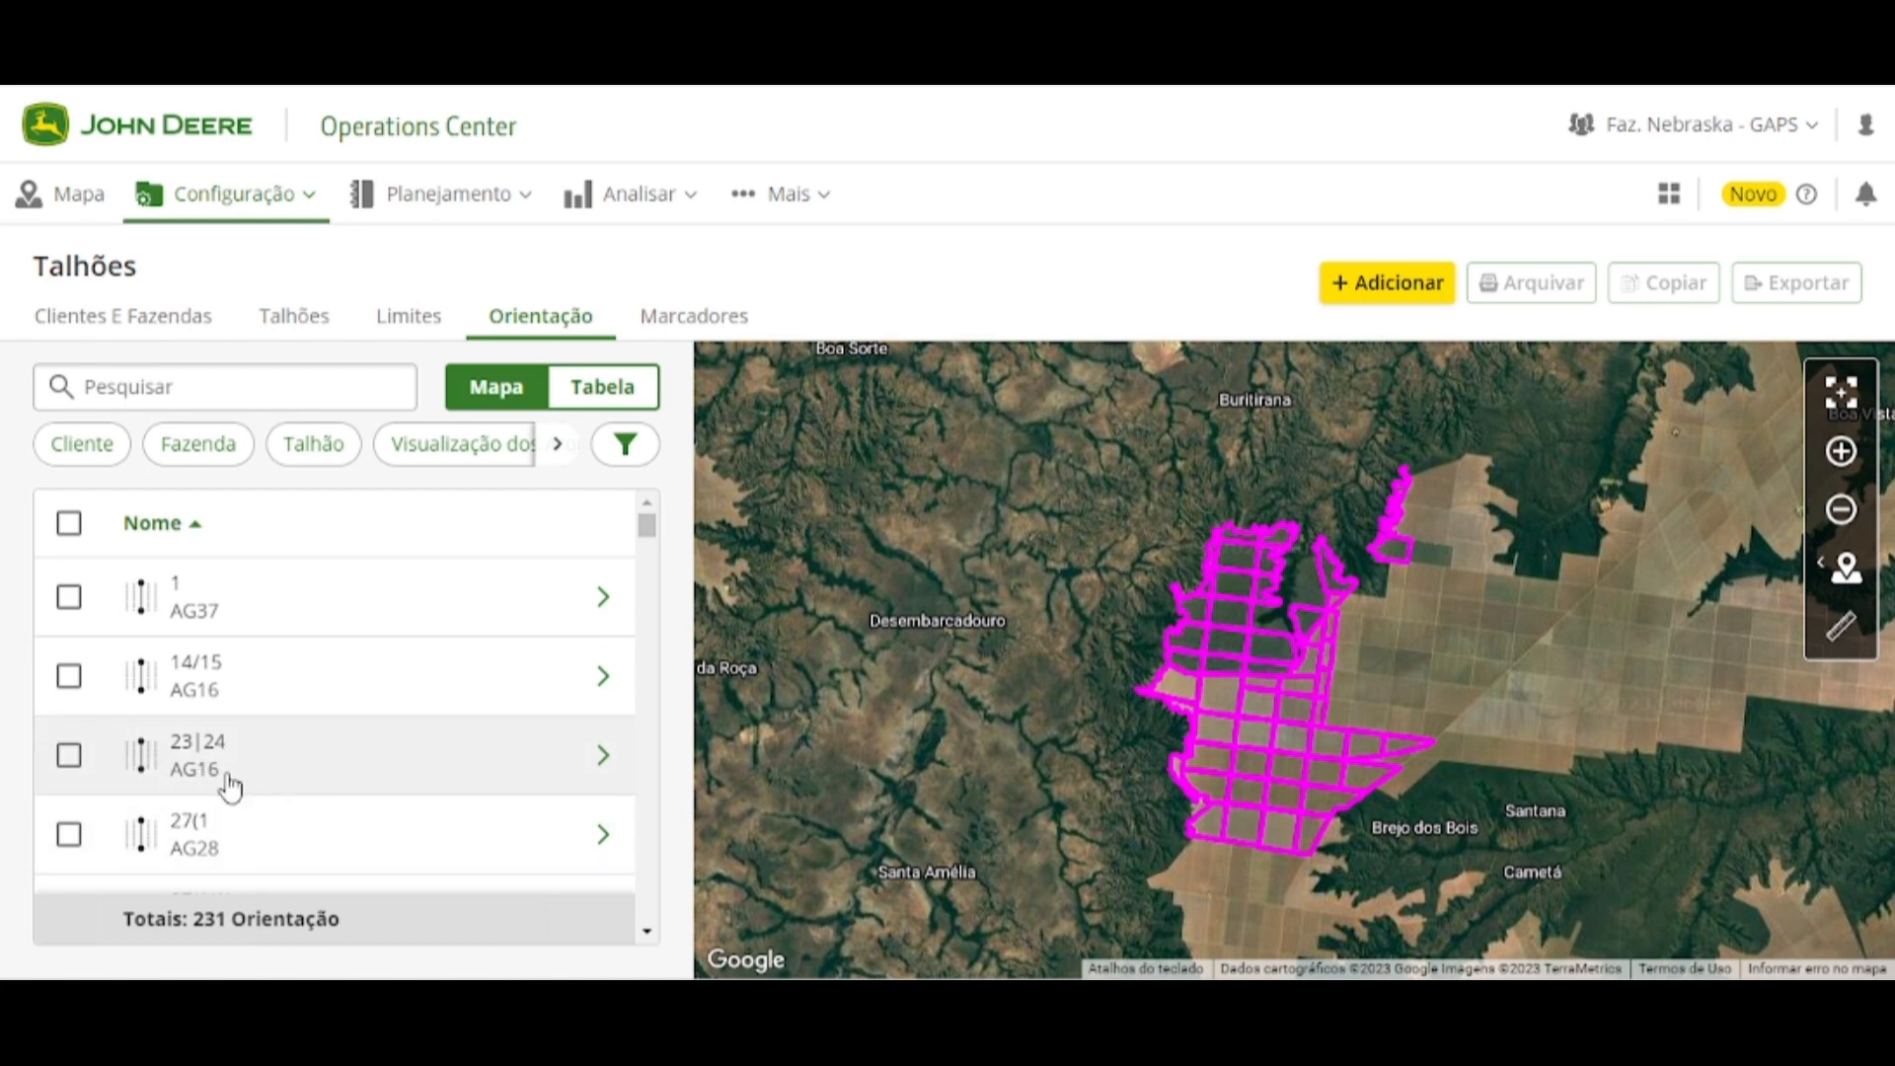
pyautogui.scroll(-10, 286, 740)
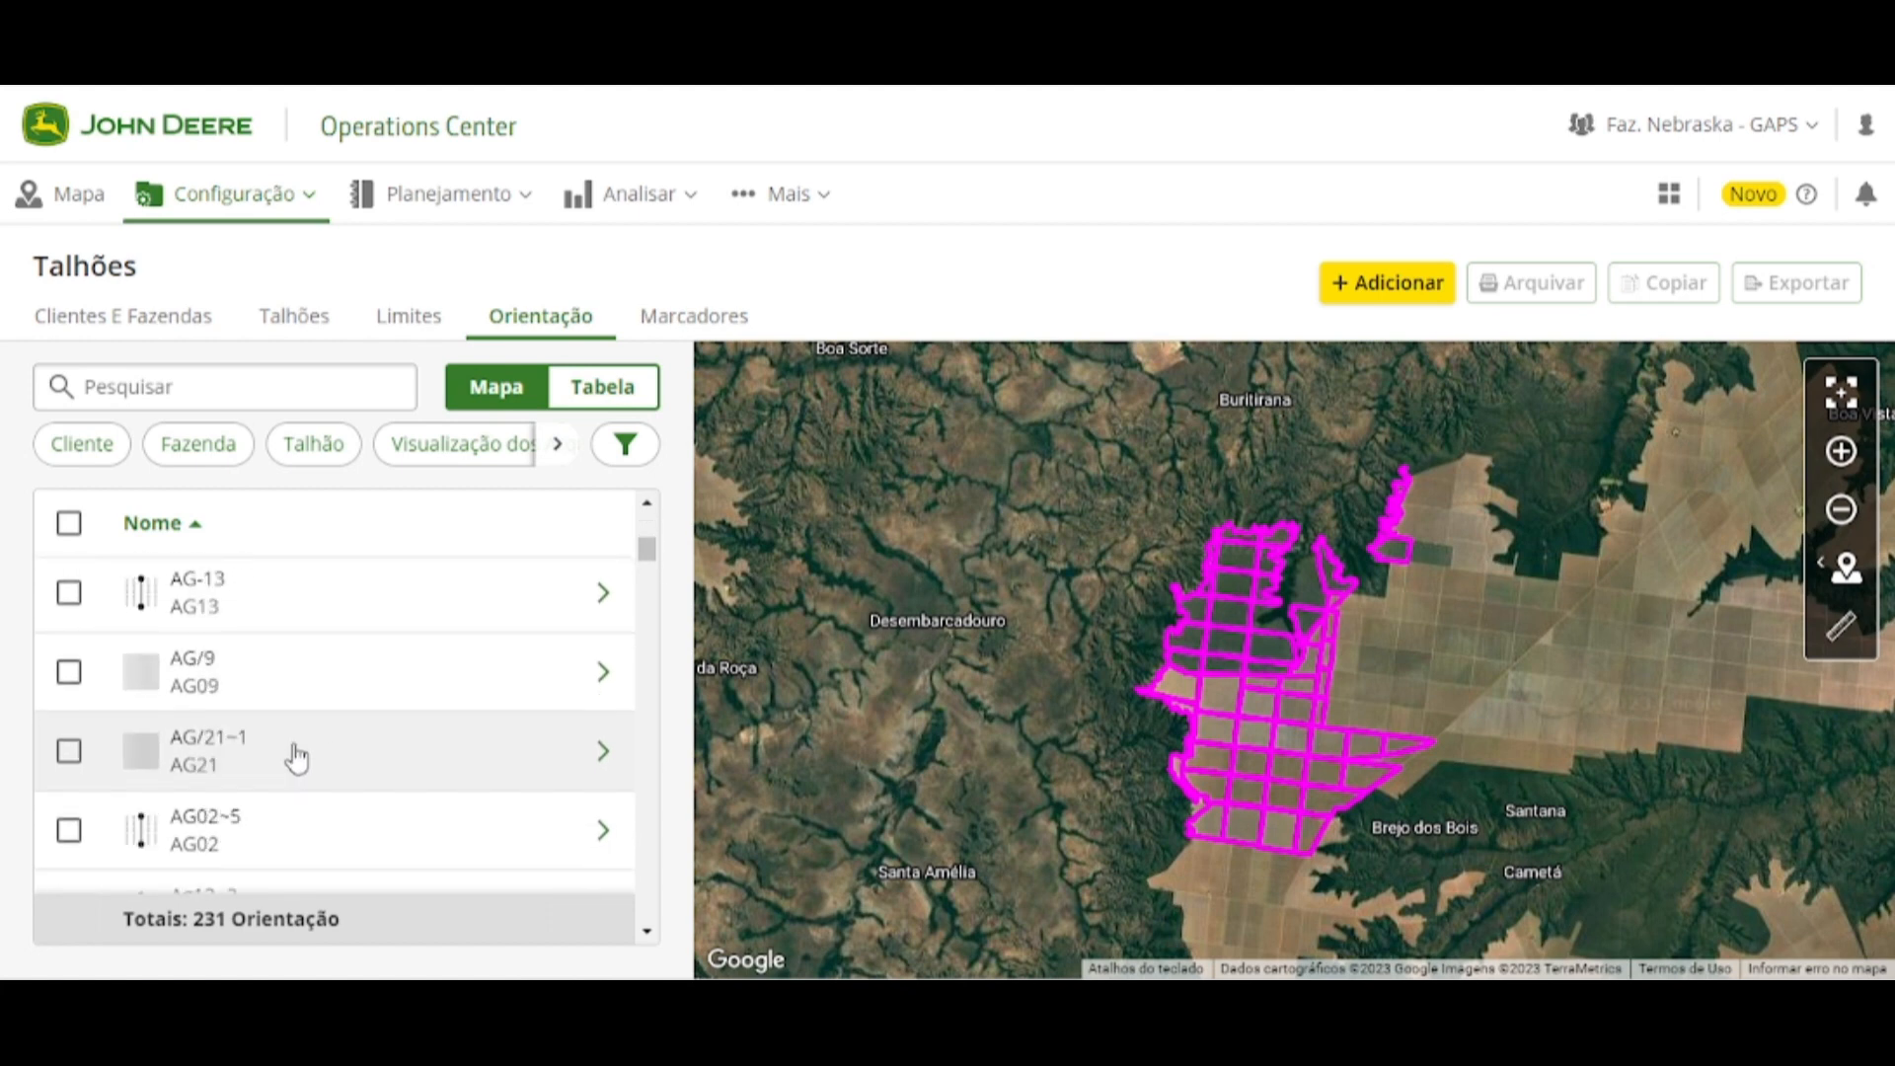
pyautogui.scroll(-10, 296, 758)
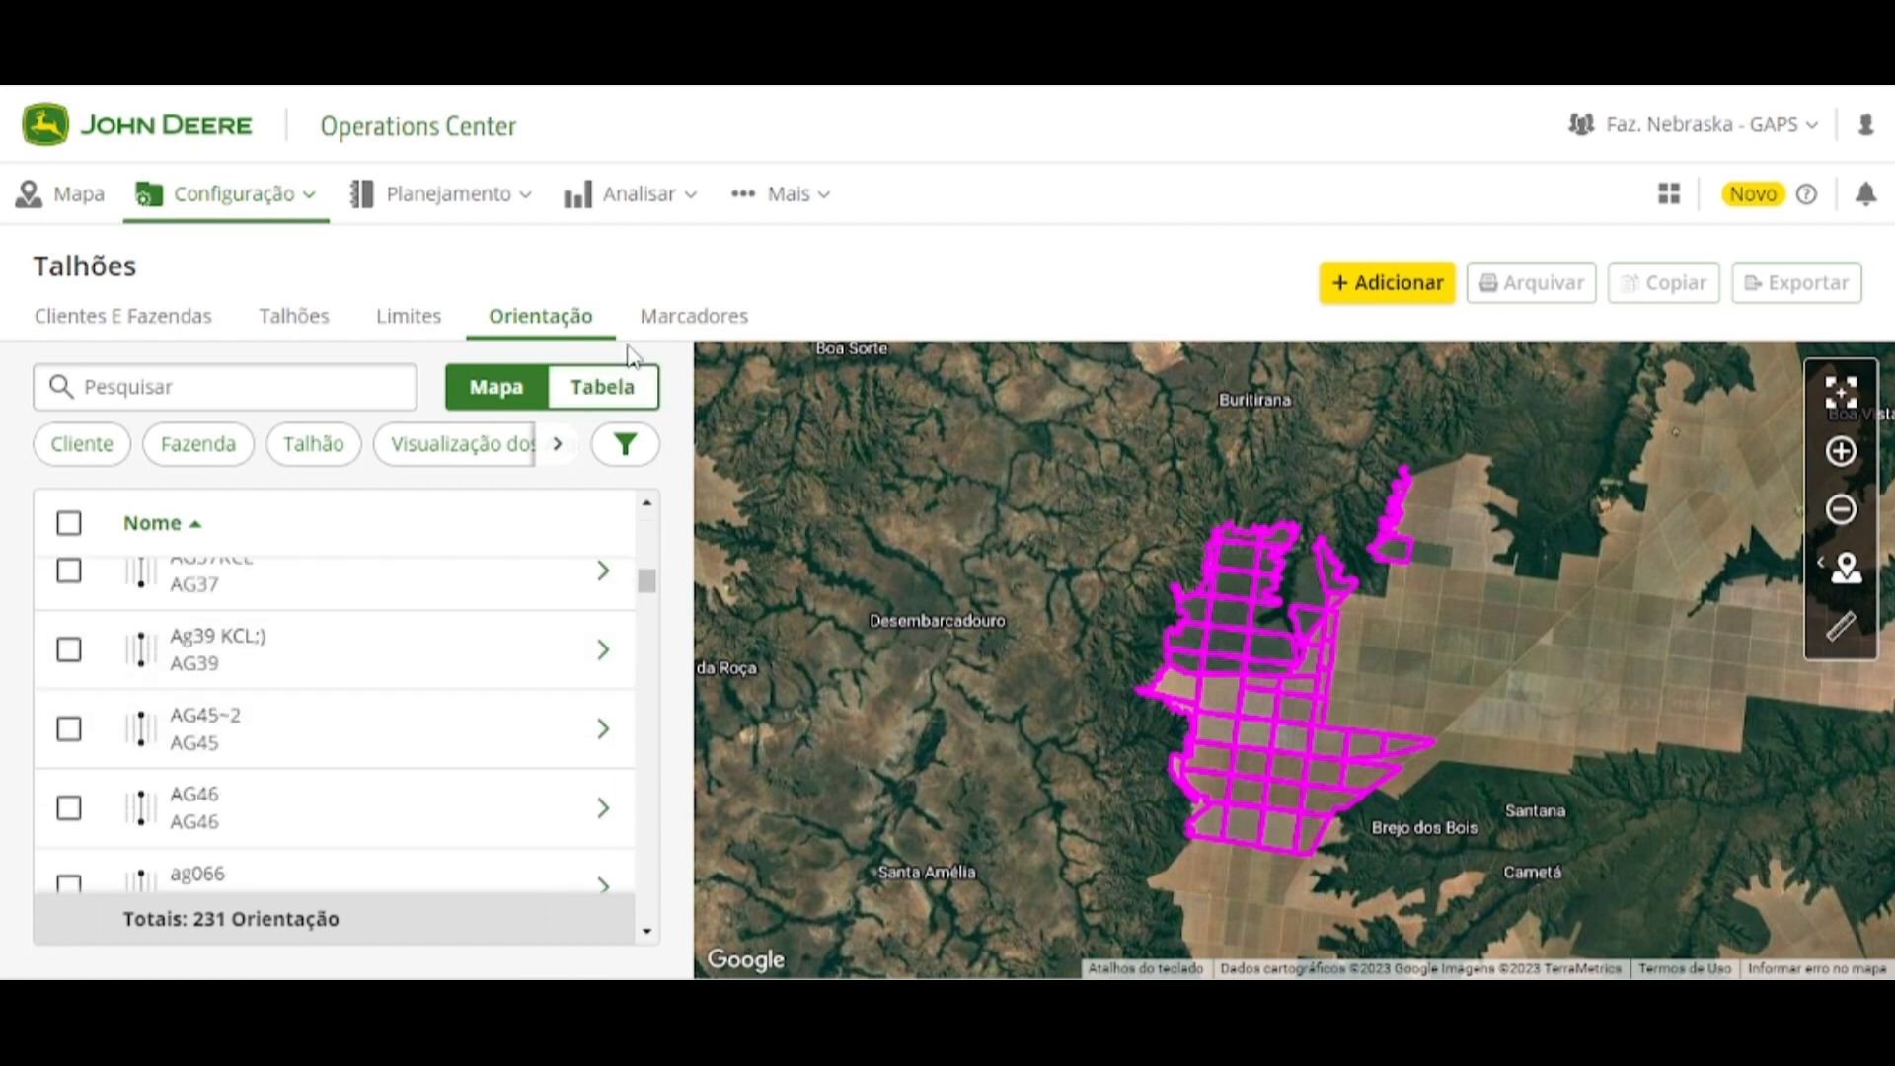
# Open the Marcadores of all fields and show the AG24, NB16, NB06 and AG27 markers together on the map
pyautogui.click(659, 321)
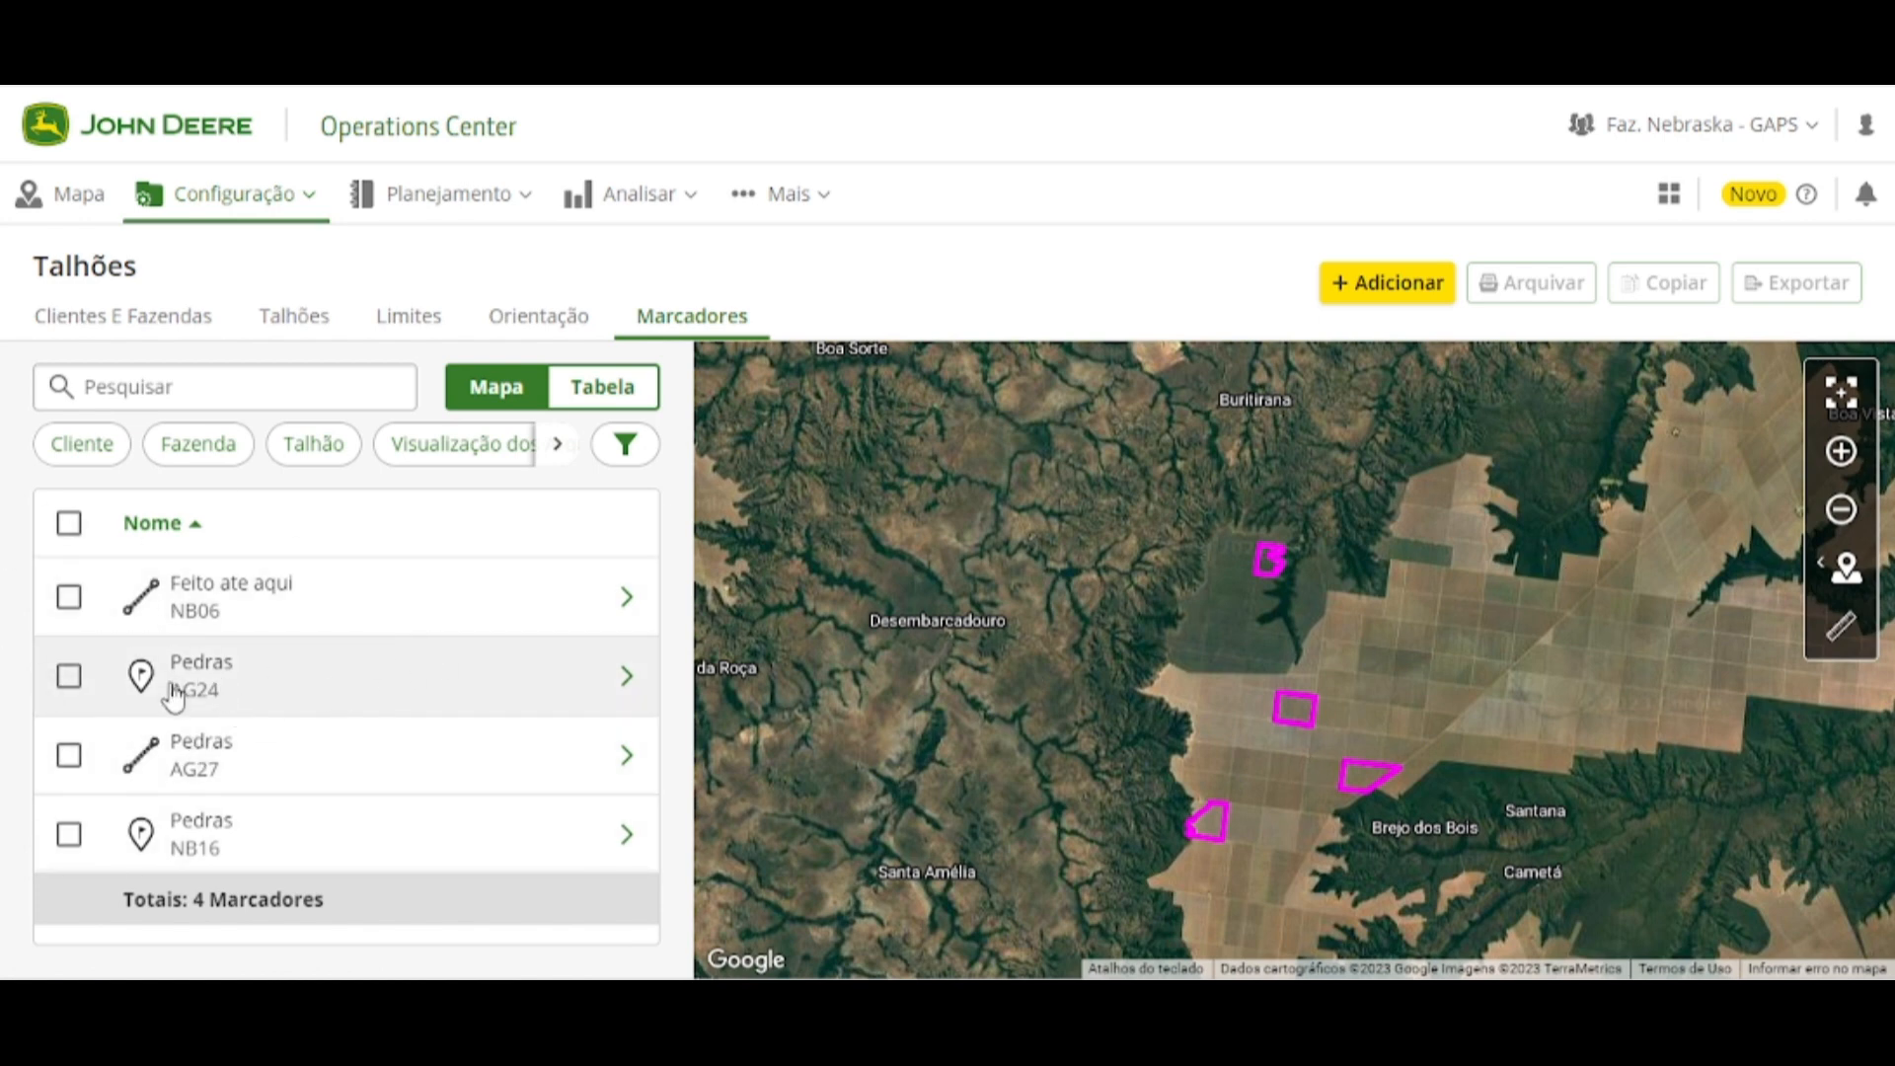
pyautogui.click(63, 683)
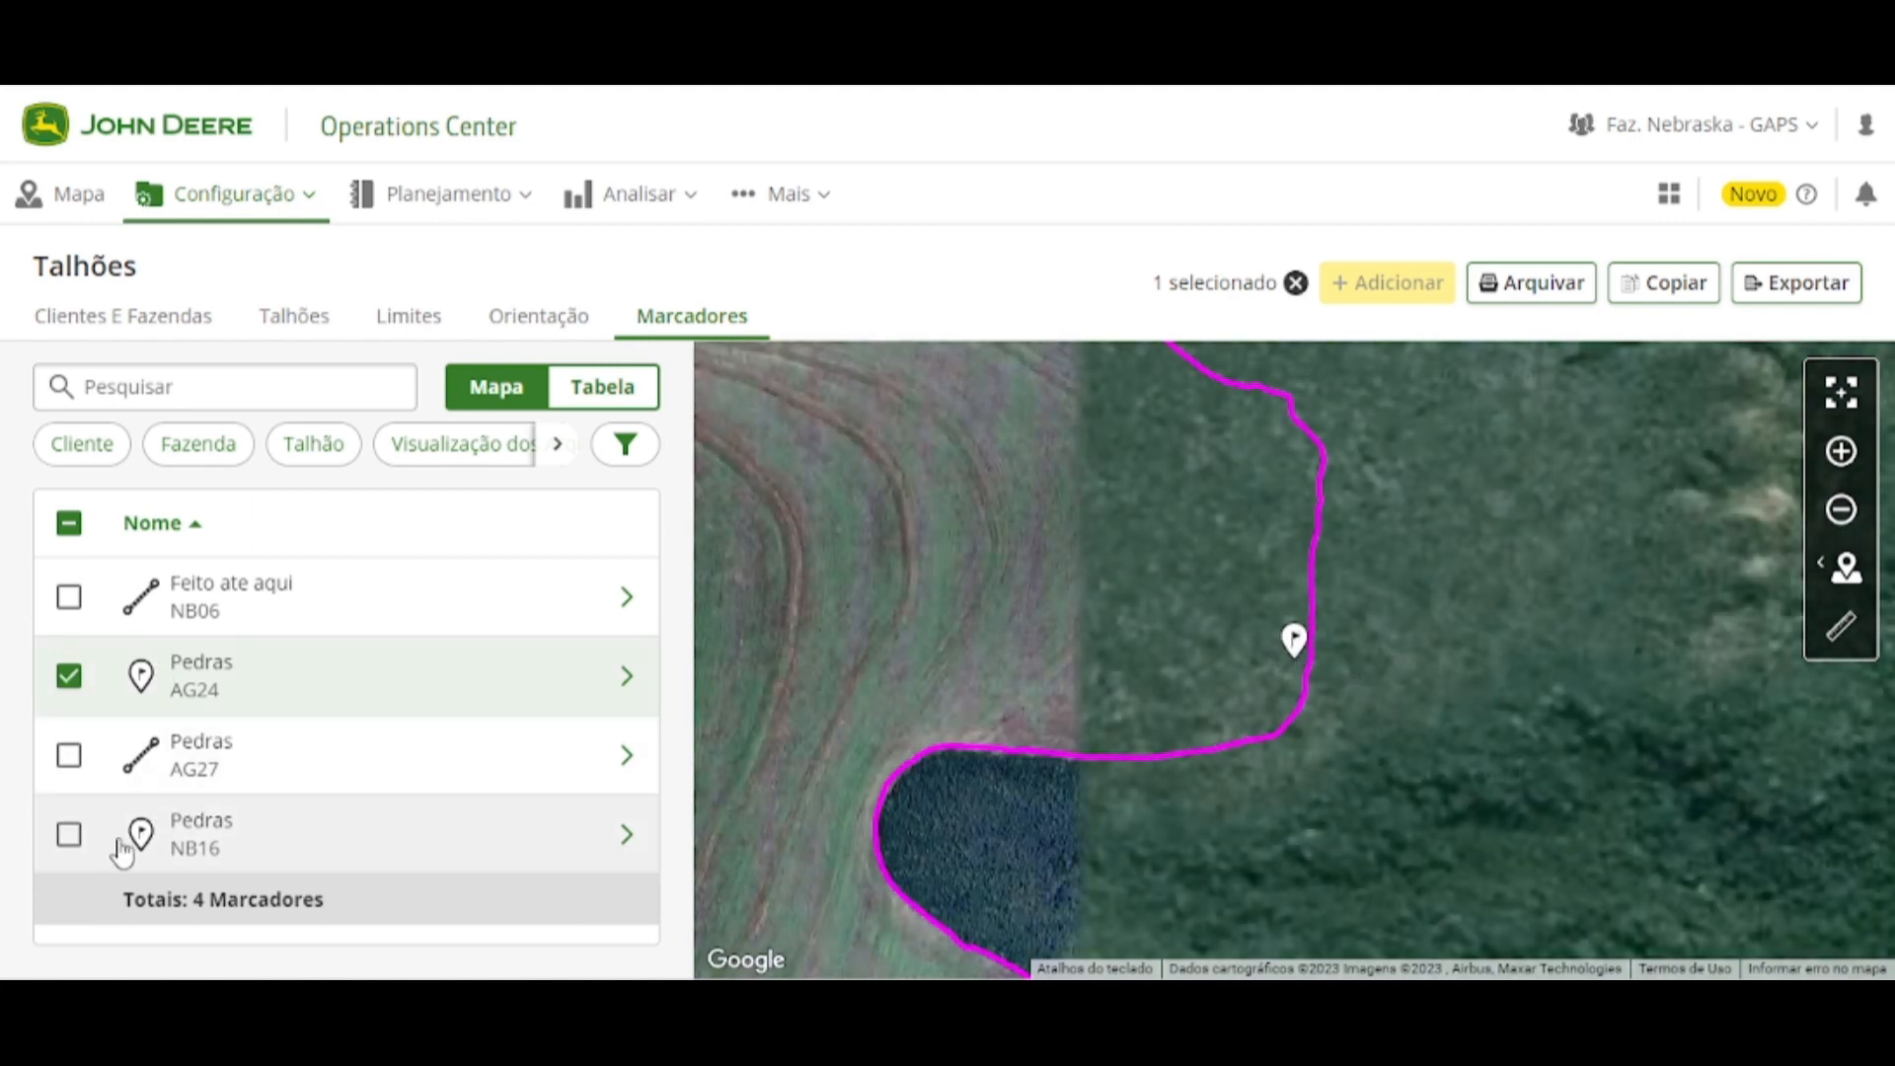
pyautogui.click(71, 837)
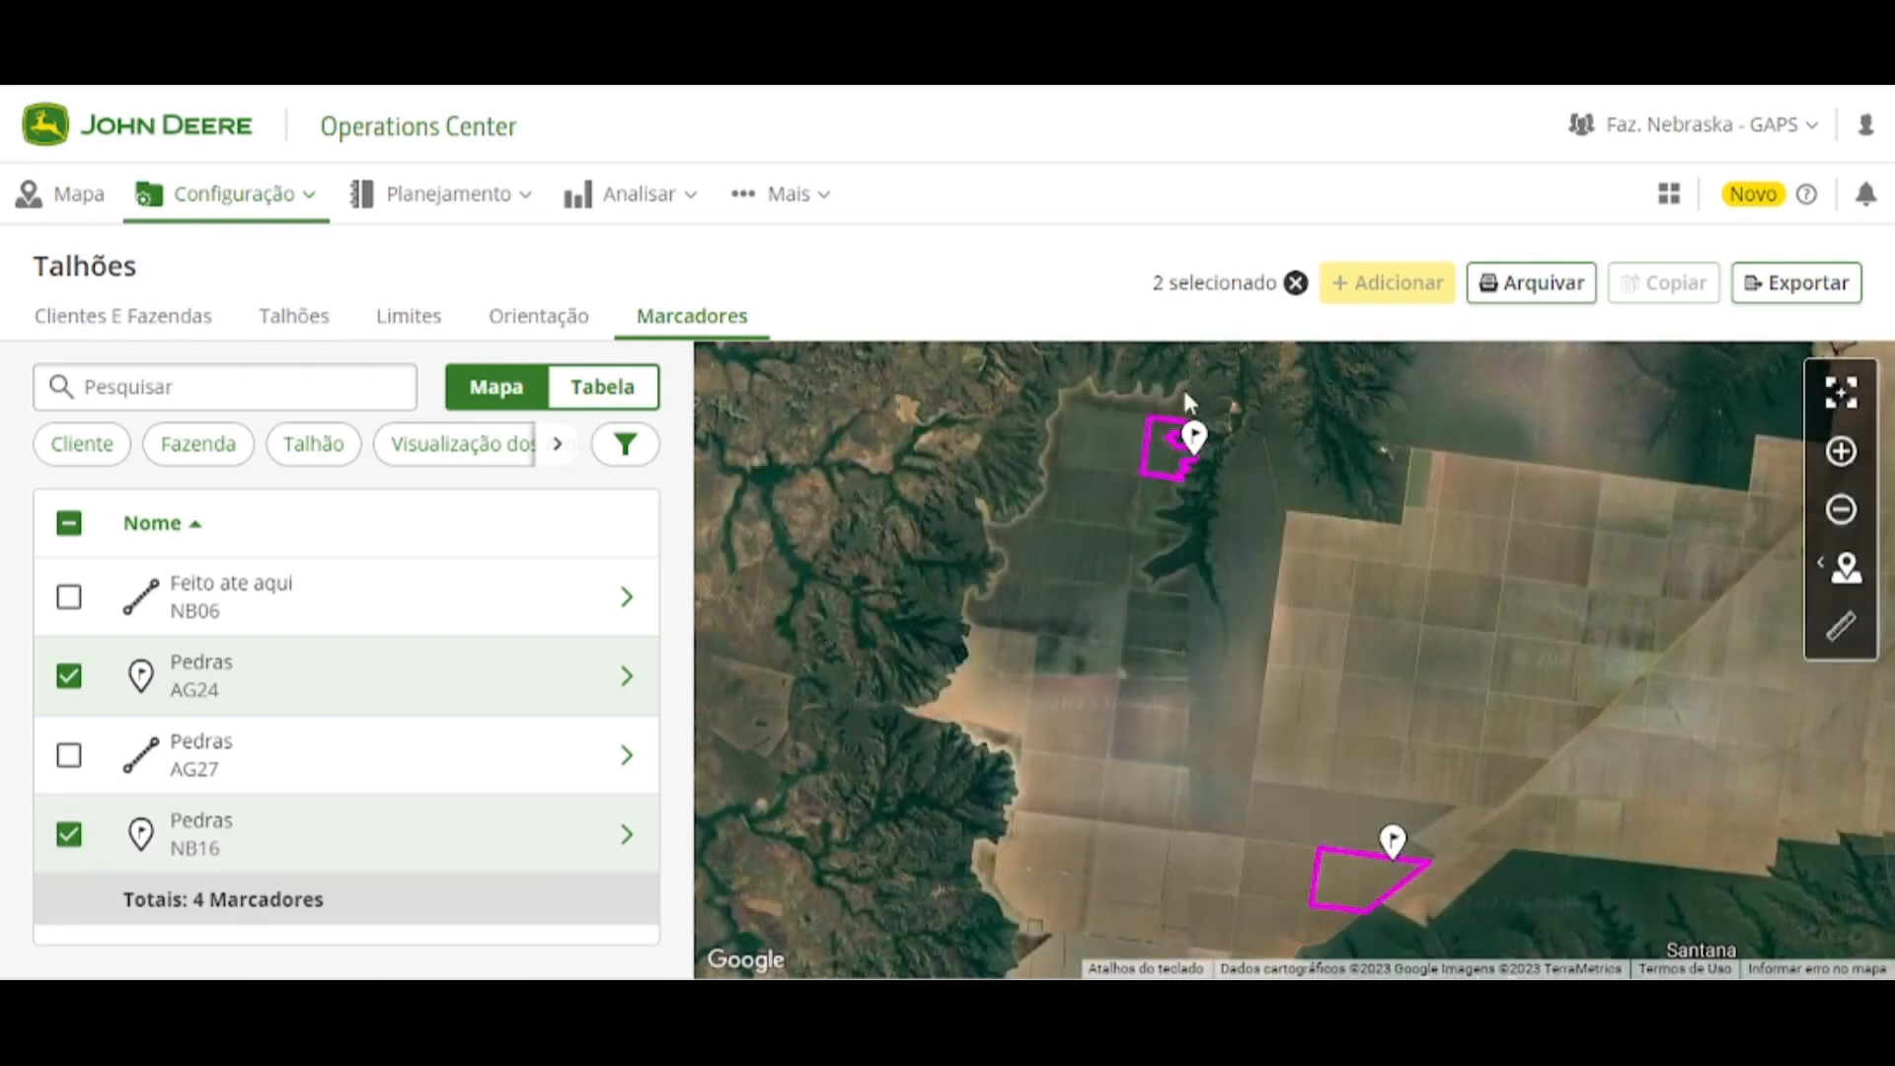
pyautogui.click(71, 604)
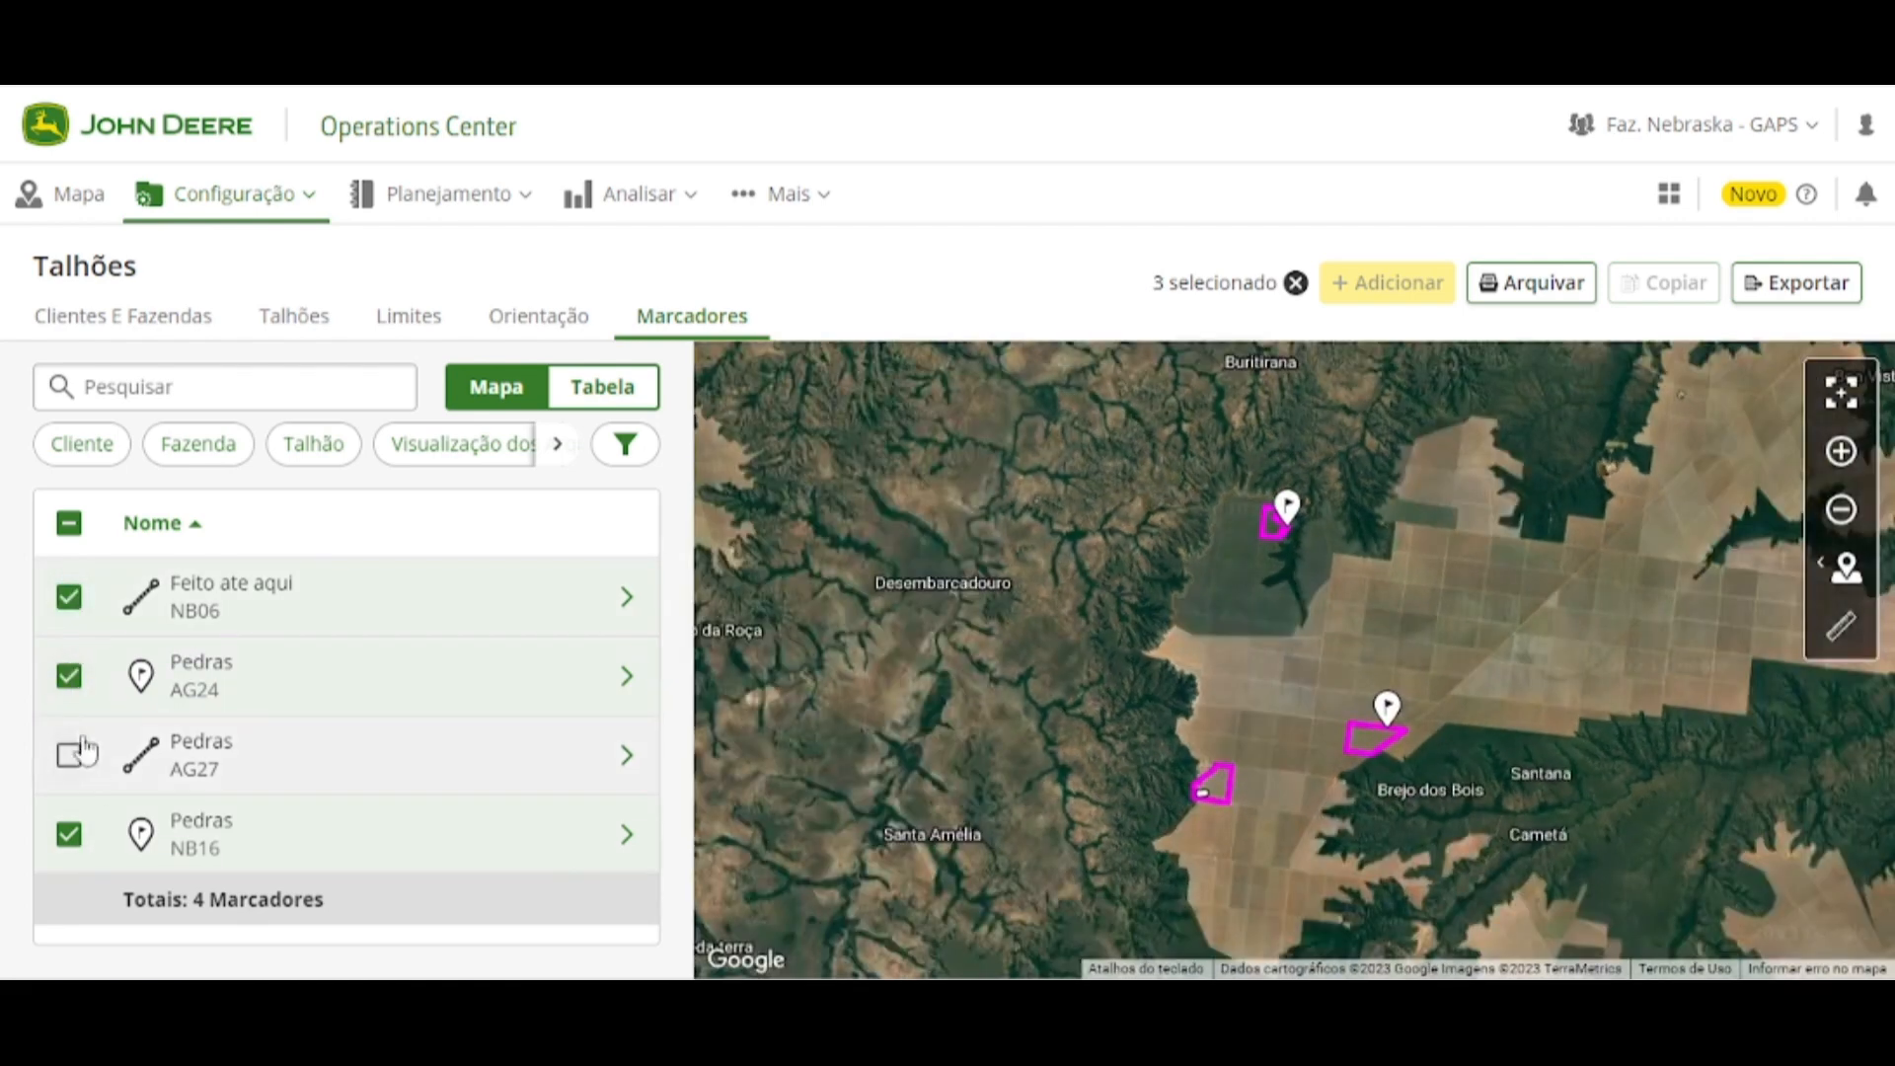
pyautogui.click(69, 756)
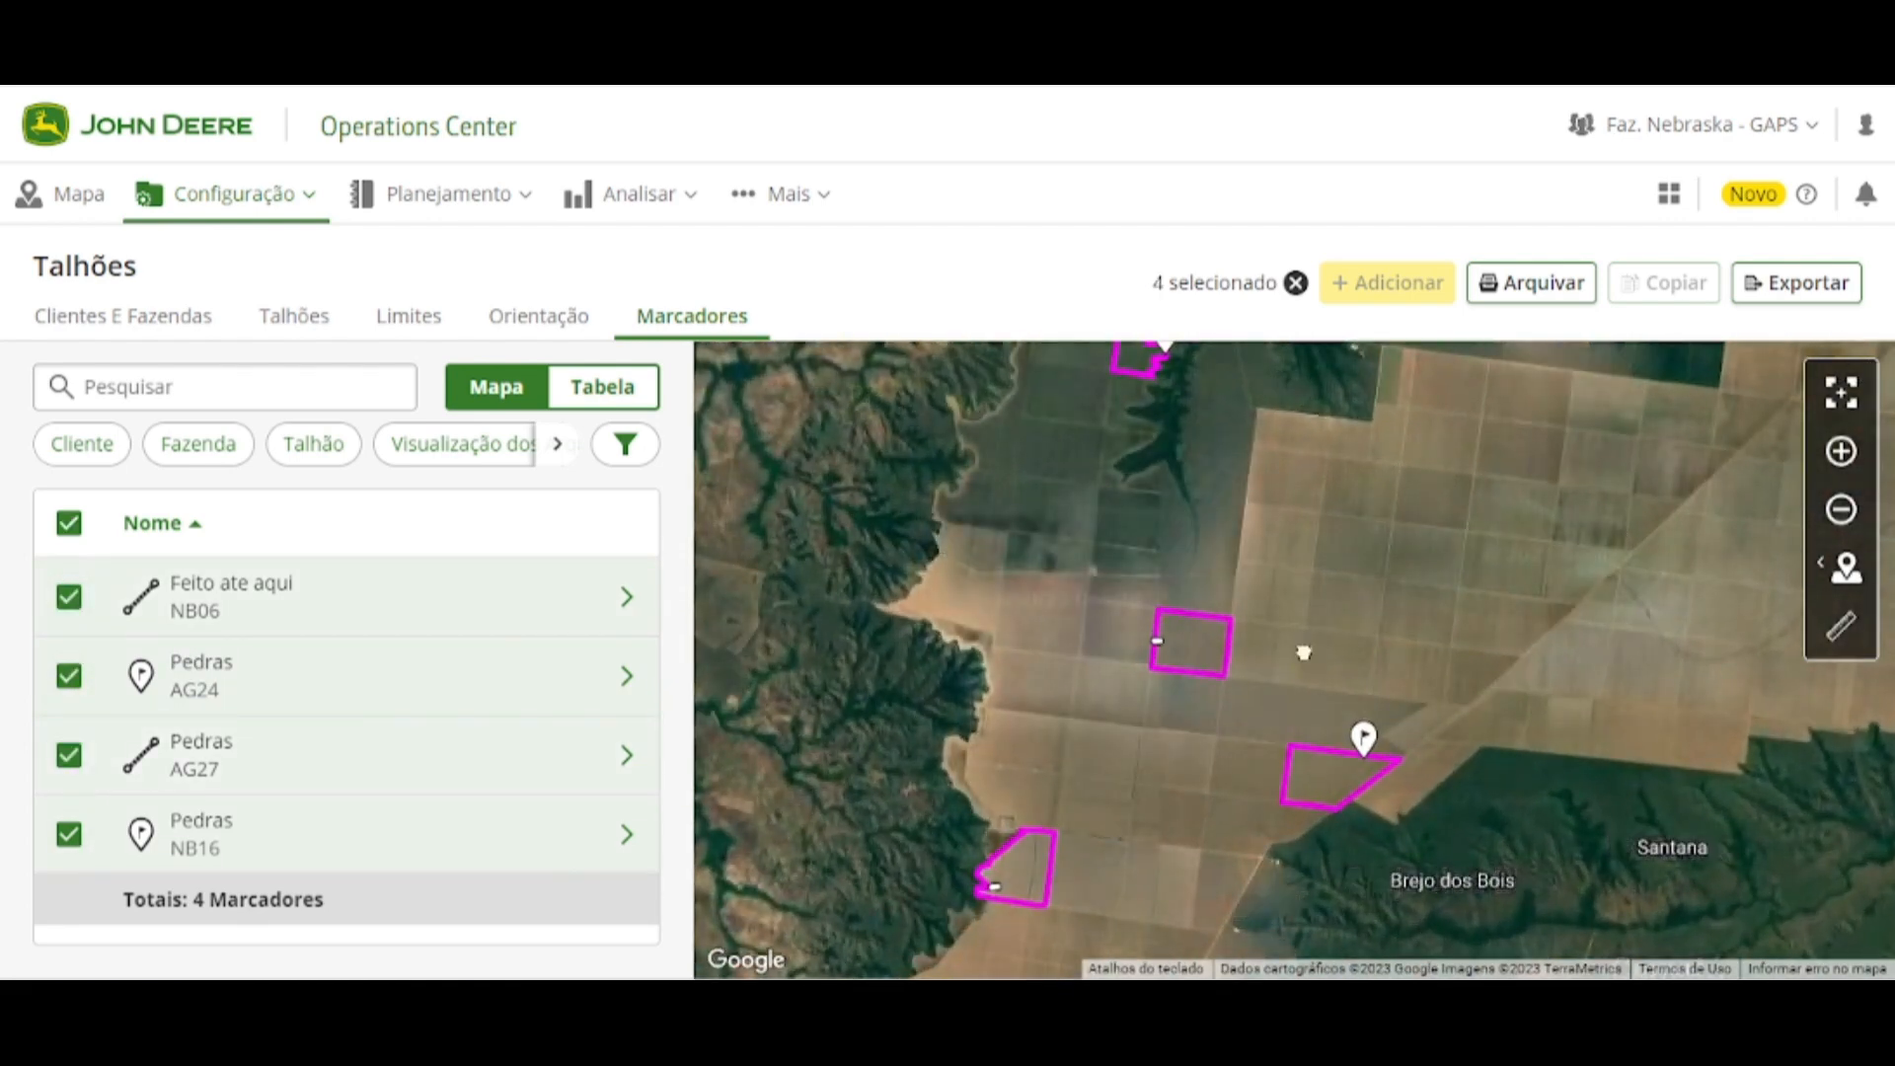
pyautogui.moveTo(1174, 728); pyautogui.dragTo(1197, 772)
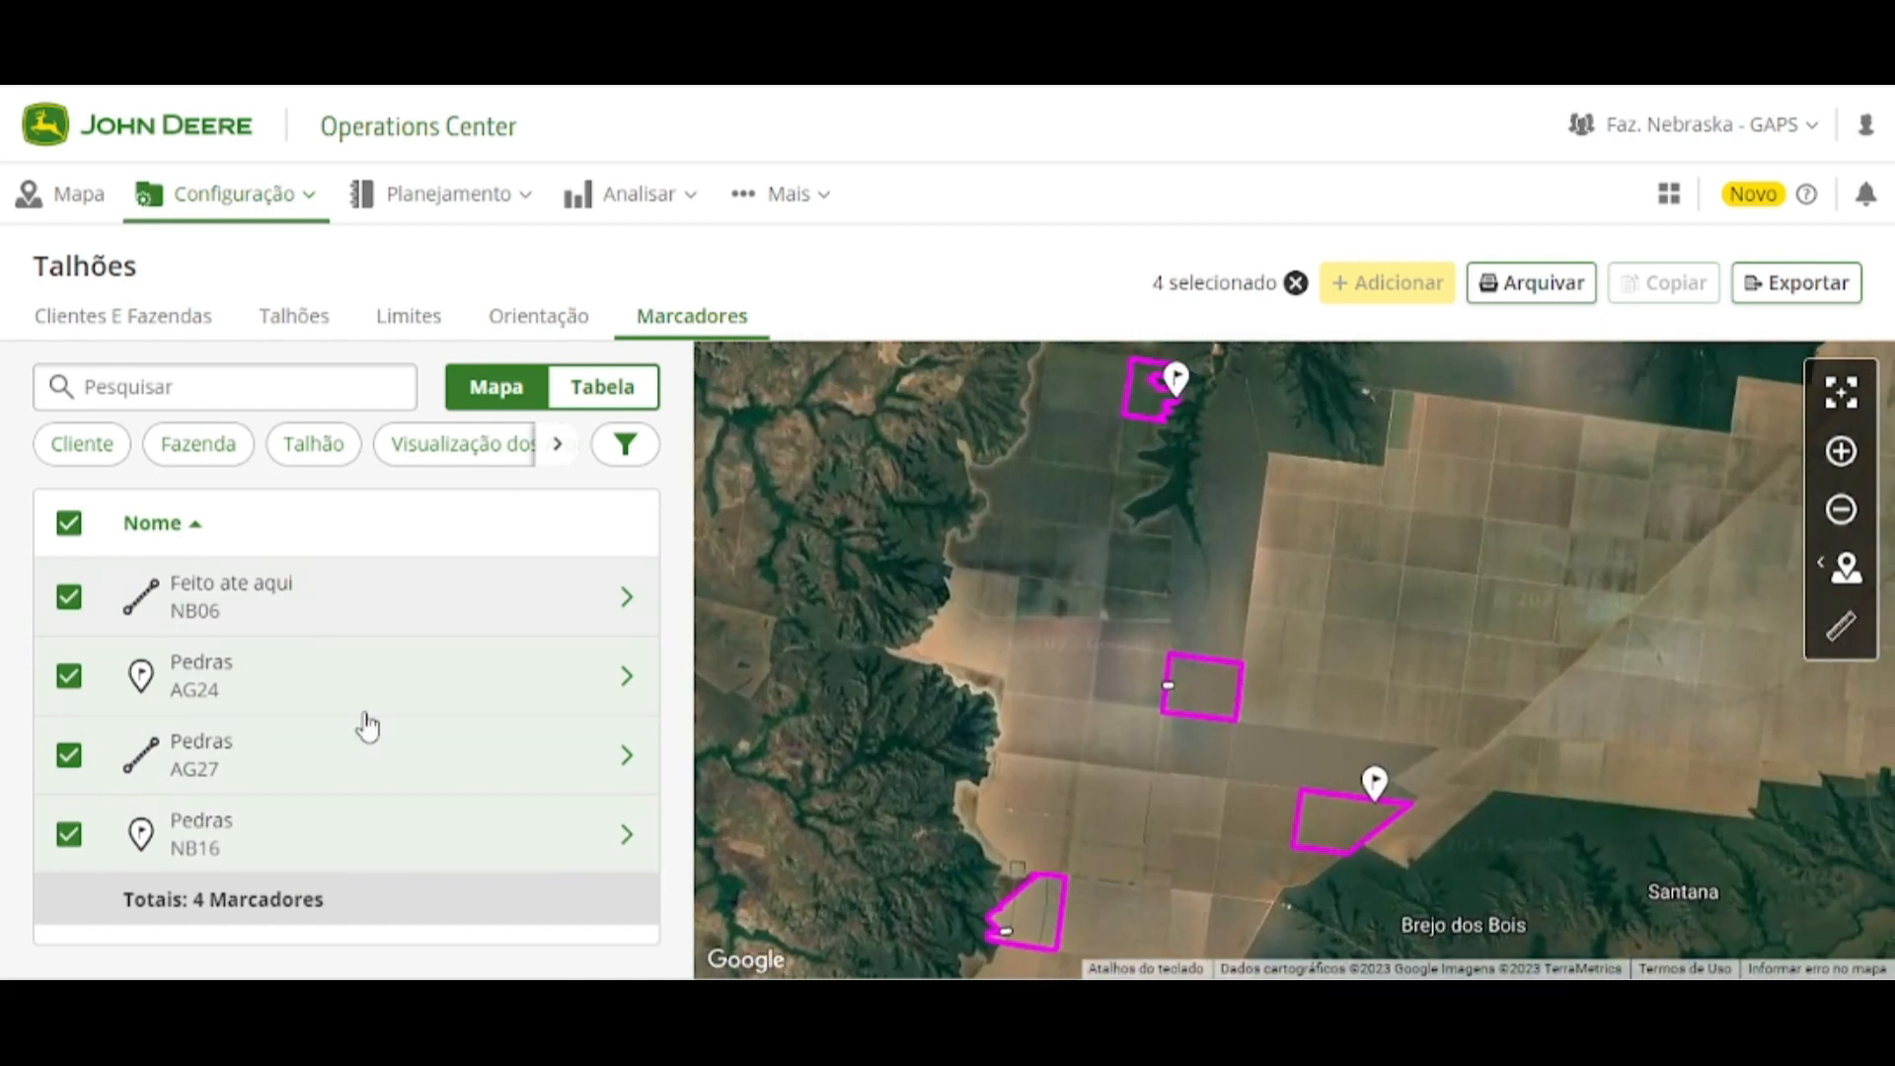
# Clear the marker selection and return to the list of Talhões
pyautogui.click(70, 525)
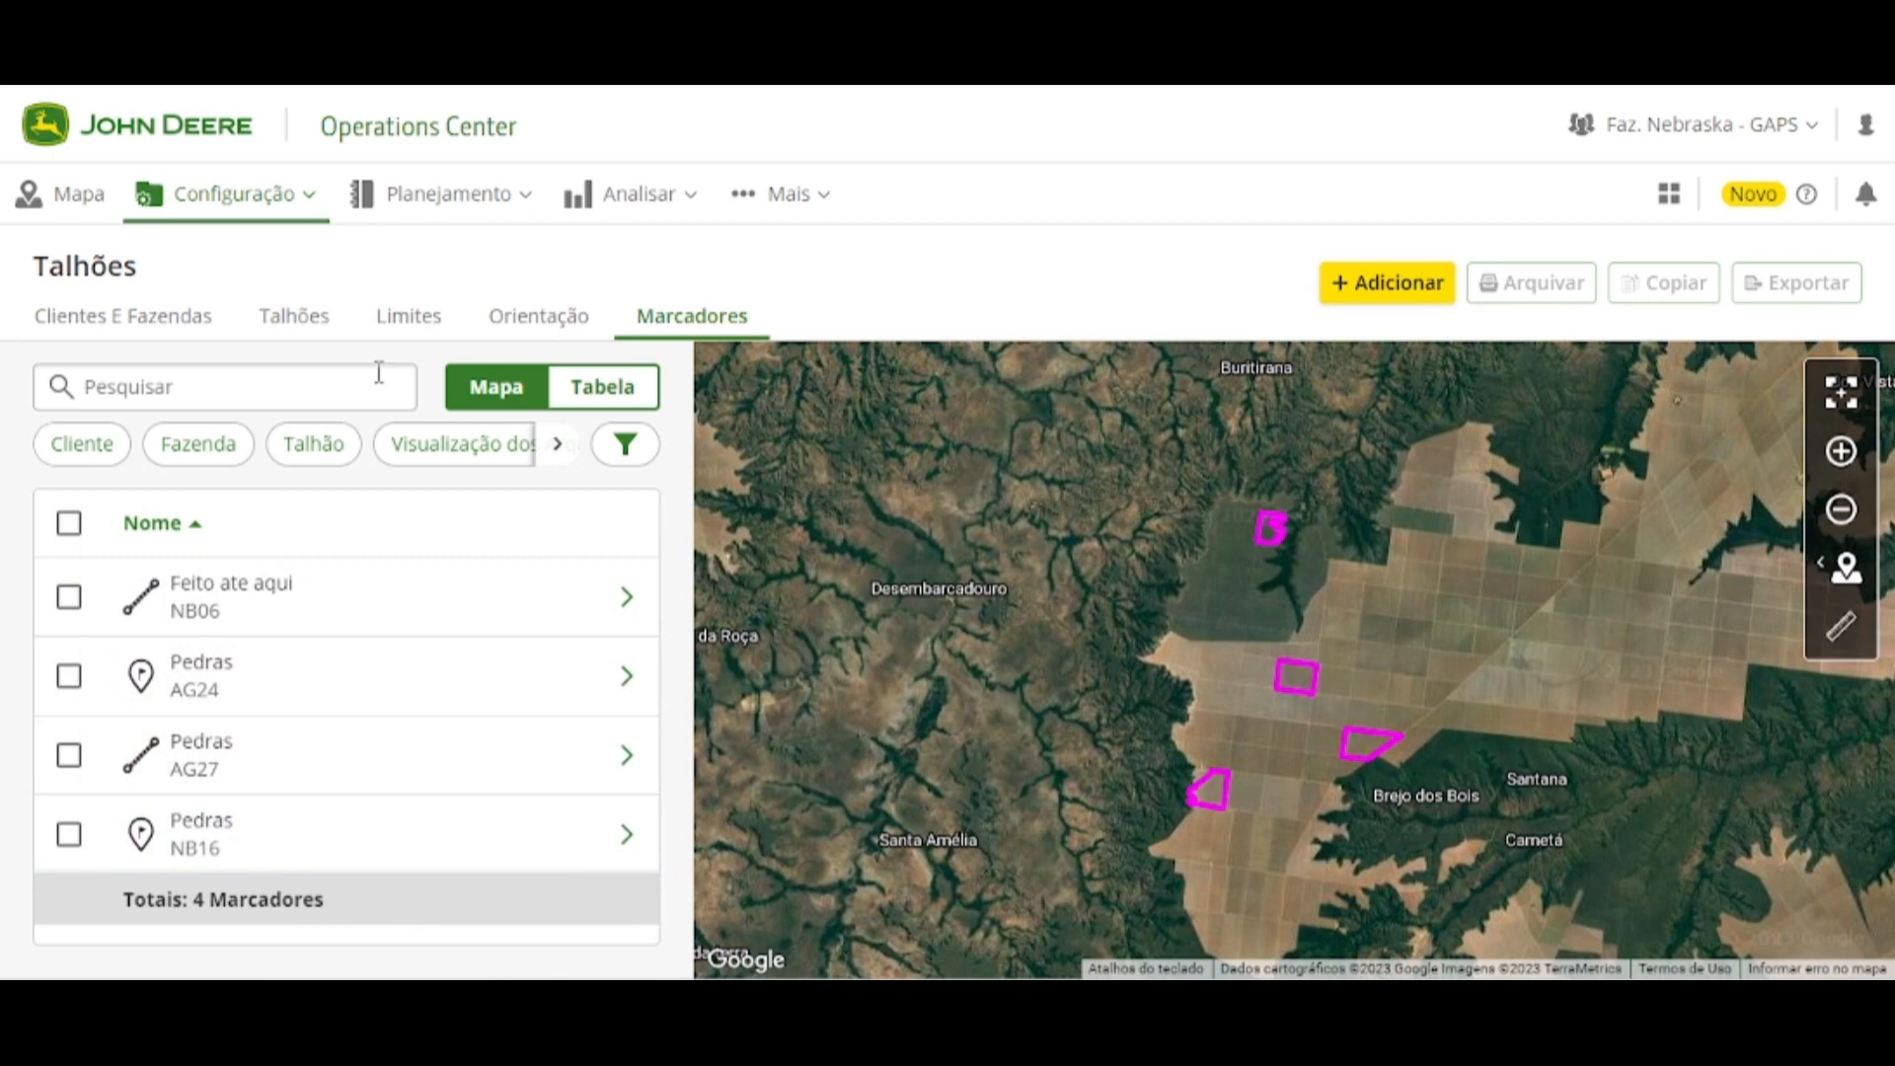
pyautogui.click(114, 331)
pyautogui.click(308, 317)
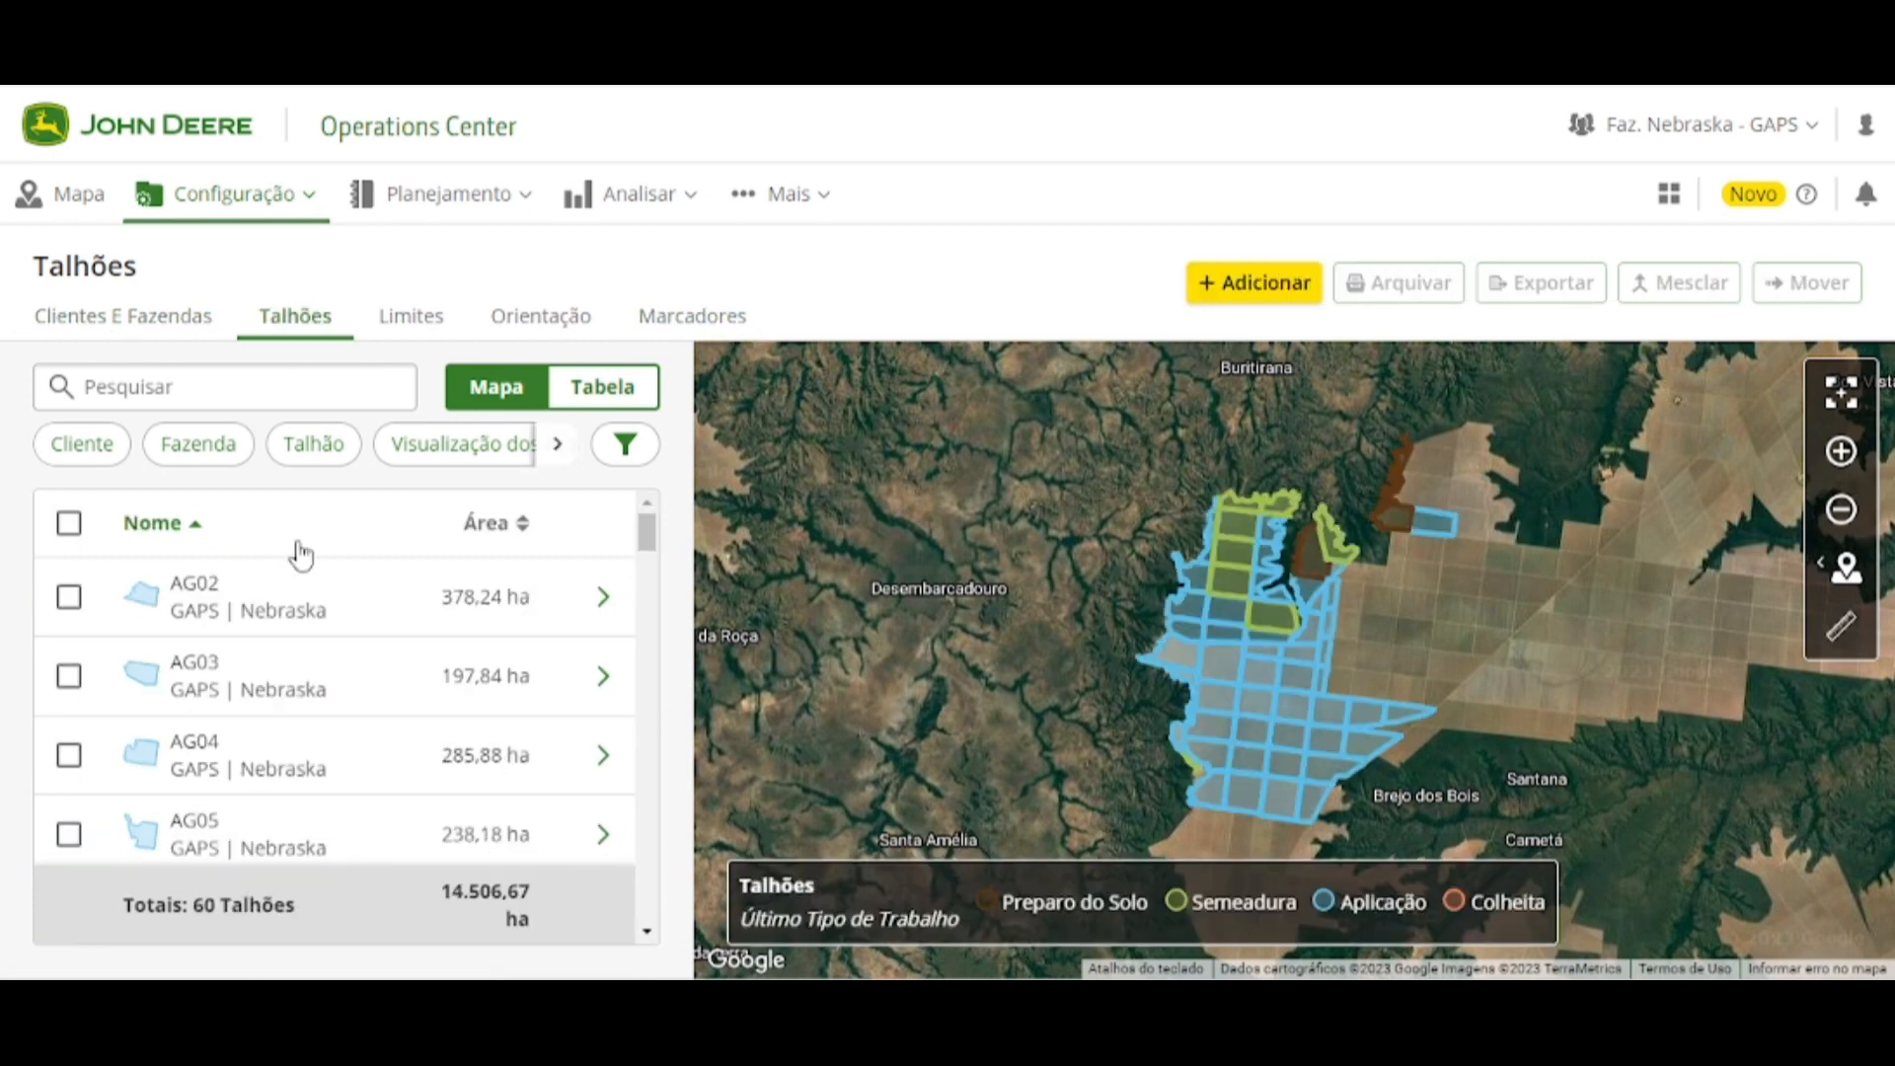
# Open the Criar Novo form and review the fields required for a new Talhão, from Cliente and Fazenda to Estação Base
pyautogui.click(1250, 294)
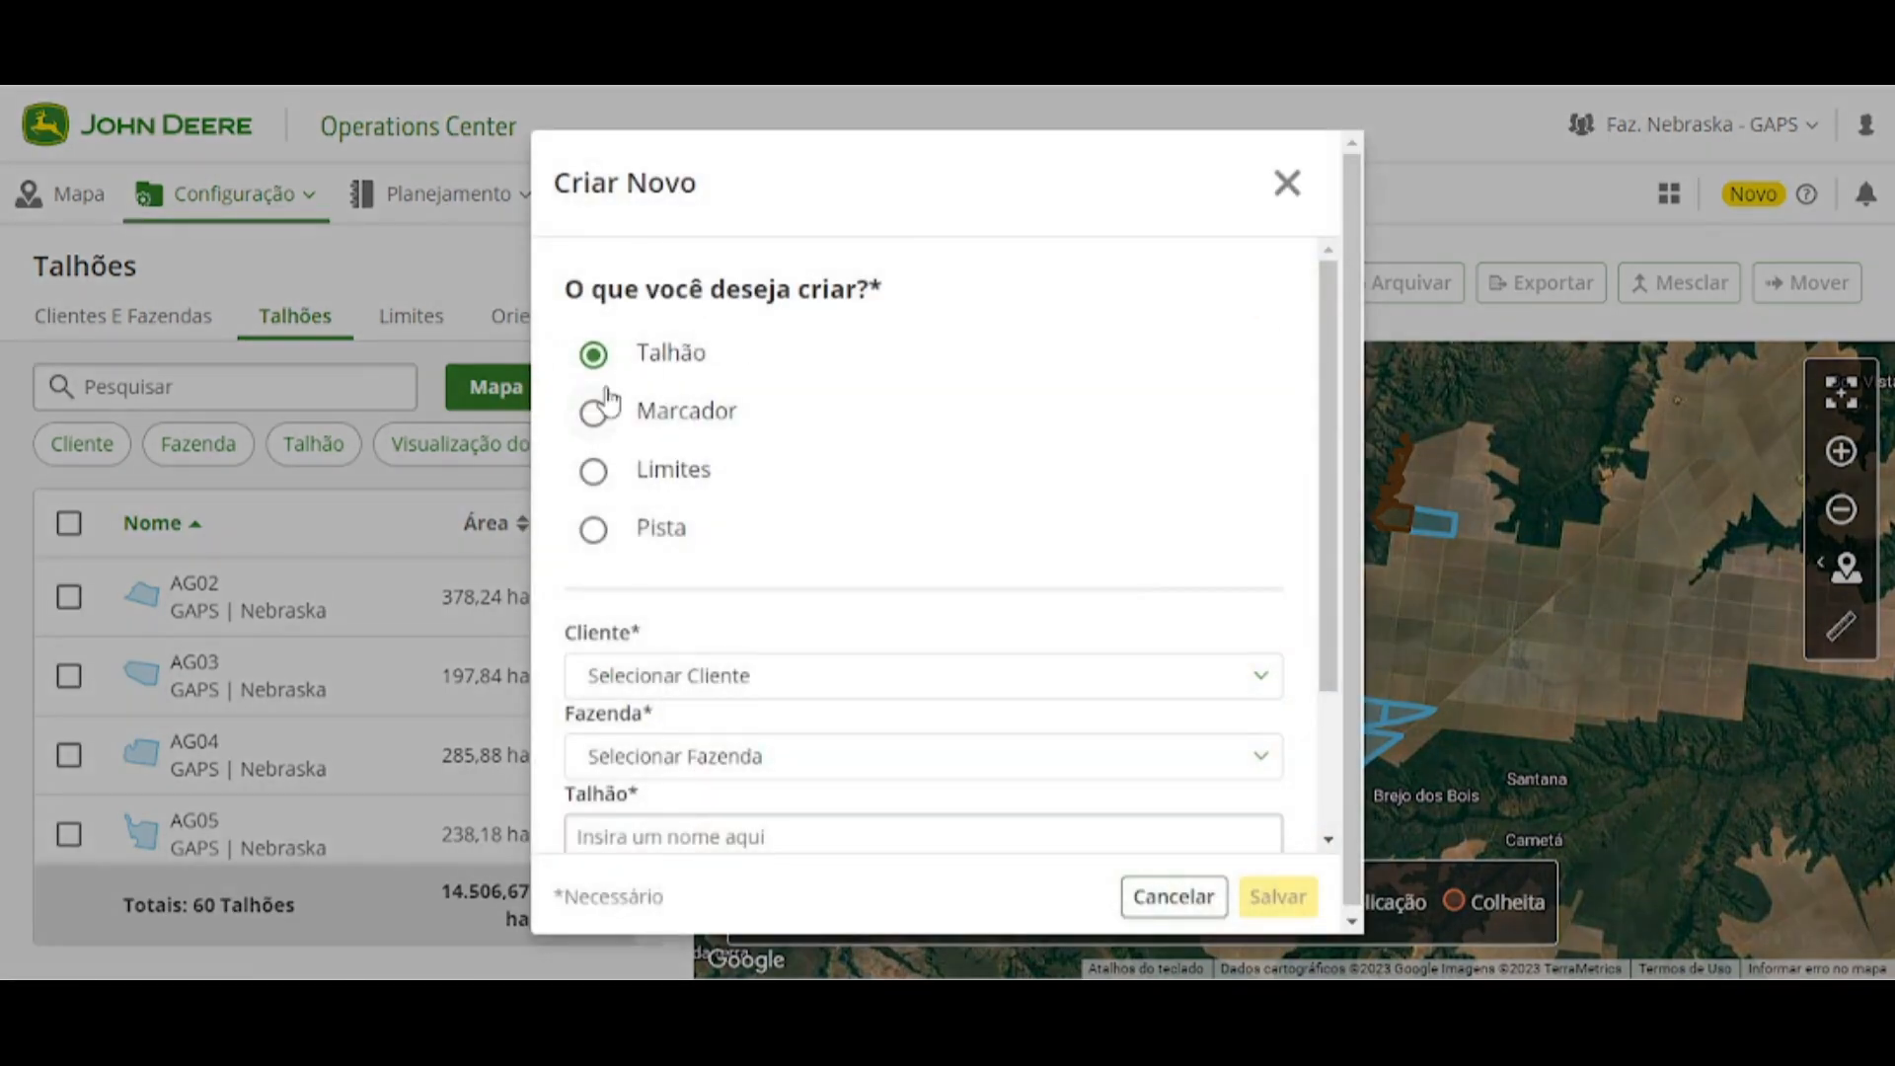
pyautogui.scroll(-2, 681, 651)
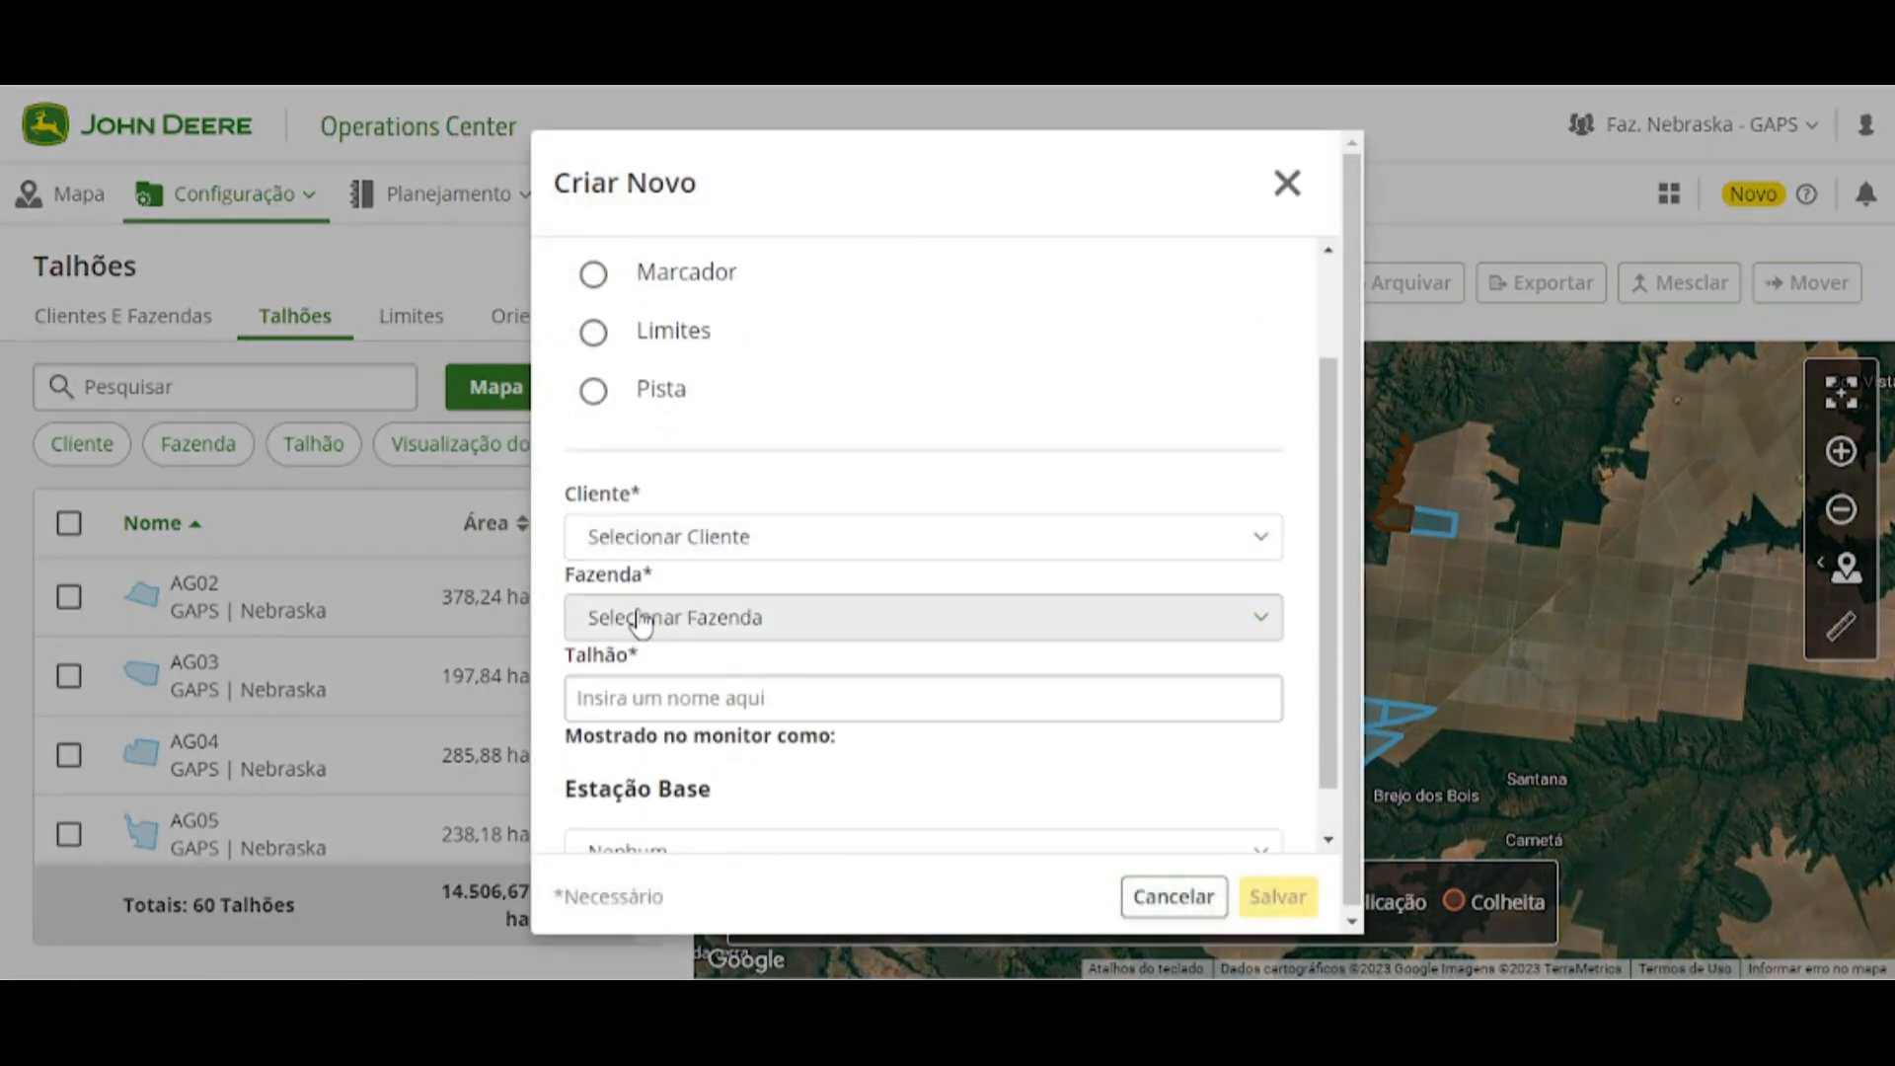
pyautogui.scroll(-1, 691, 617)
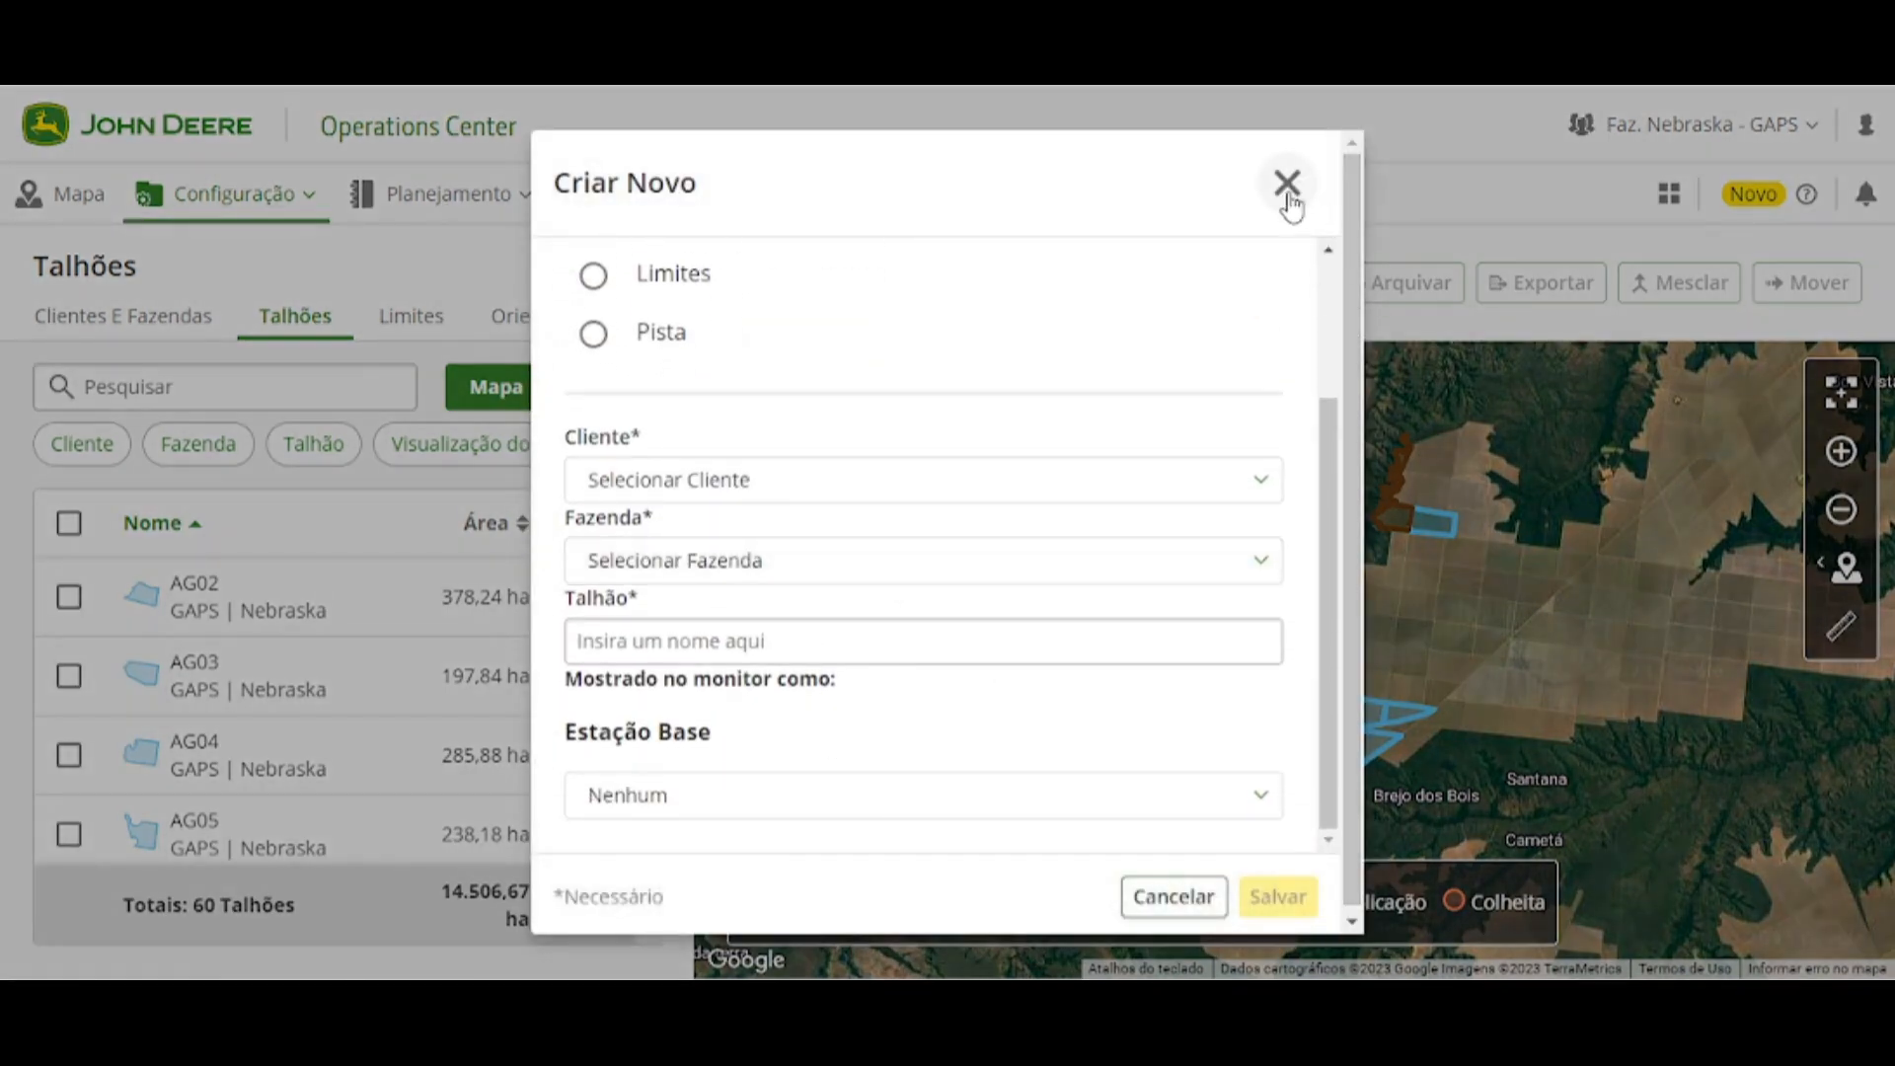
pyautogui.scroll(3, 761, 490)
# Choose Marcador as the new item and review its marker types and the fields it can be associated with
pyautogui.click(595, 414)
pyautogui.scroll(-4, 668, 558)
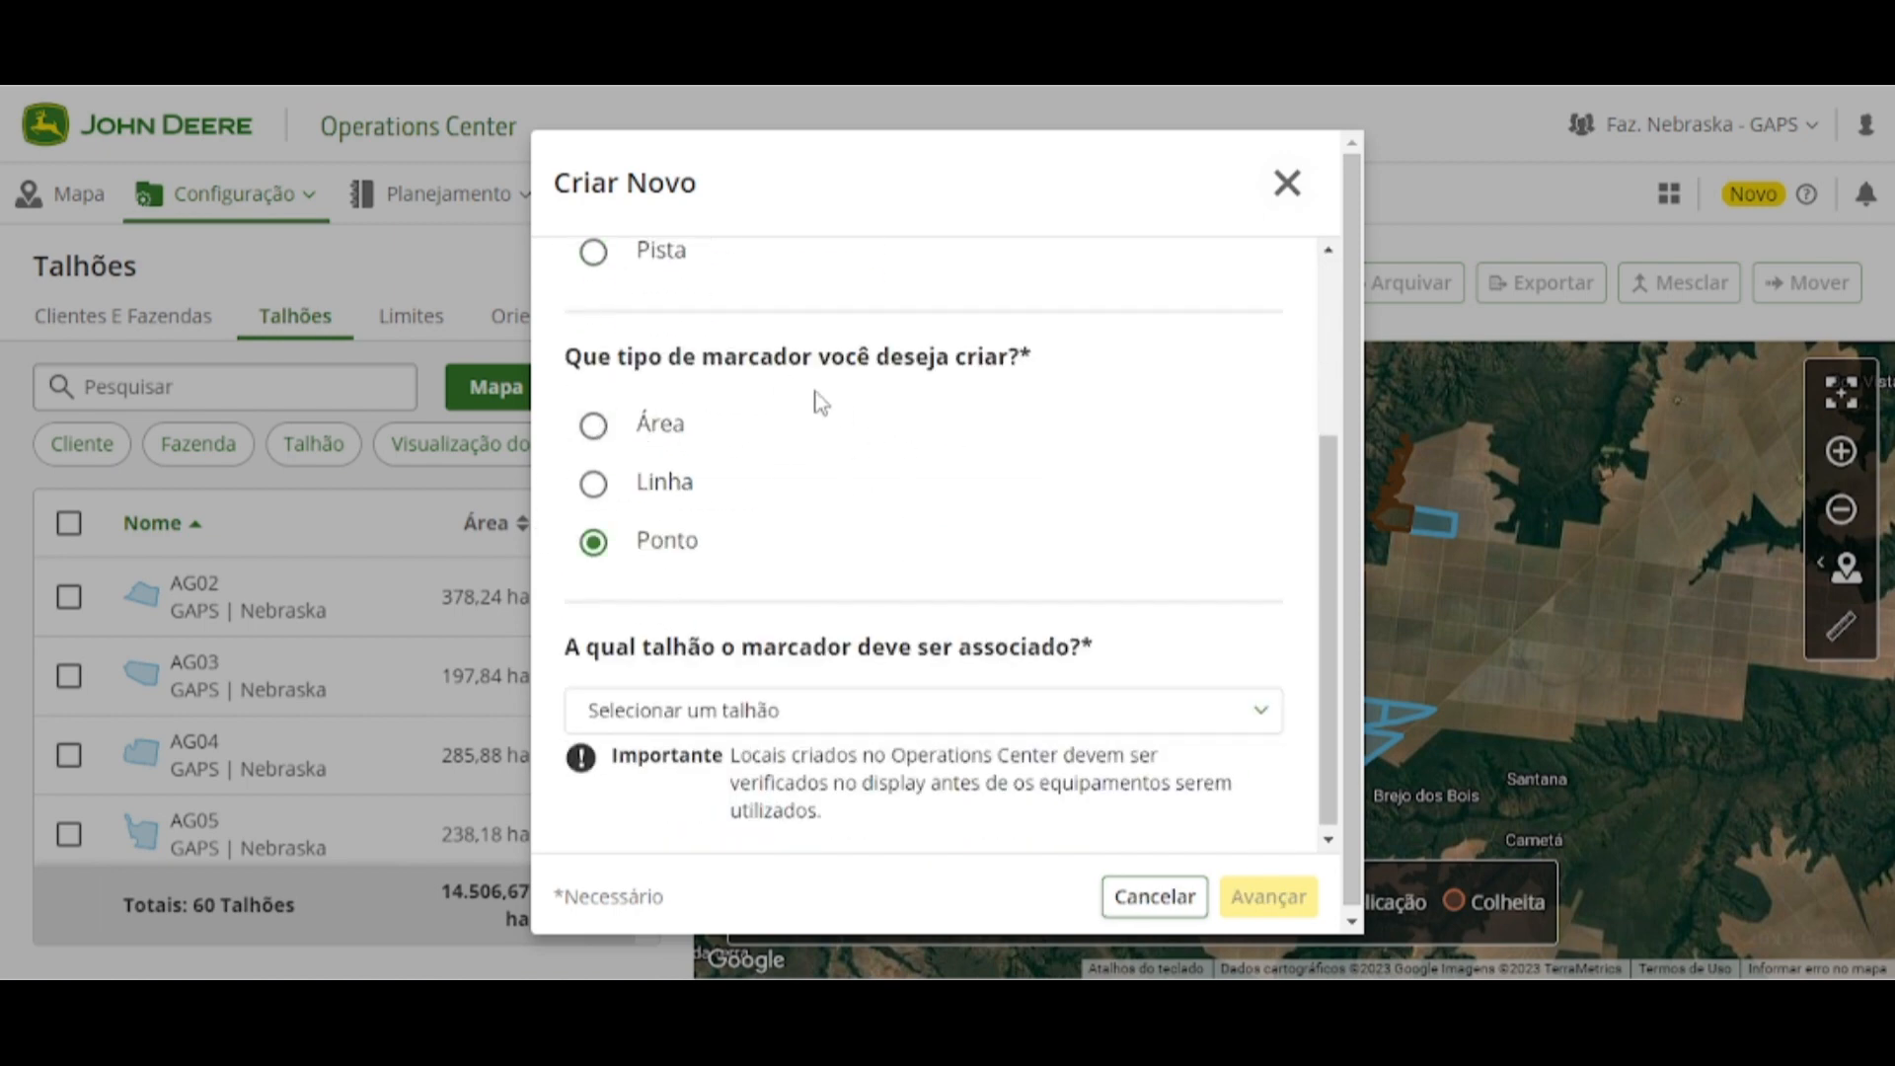
pyautogui.scroll(4, 846, 635)
pyautogui.scroll(-4, 752, 572)
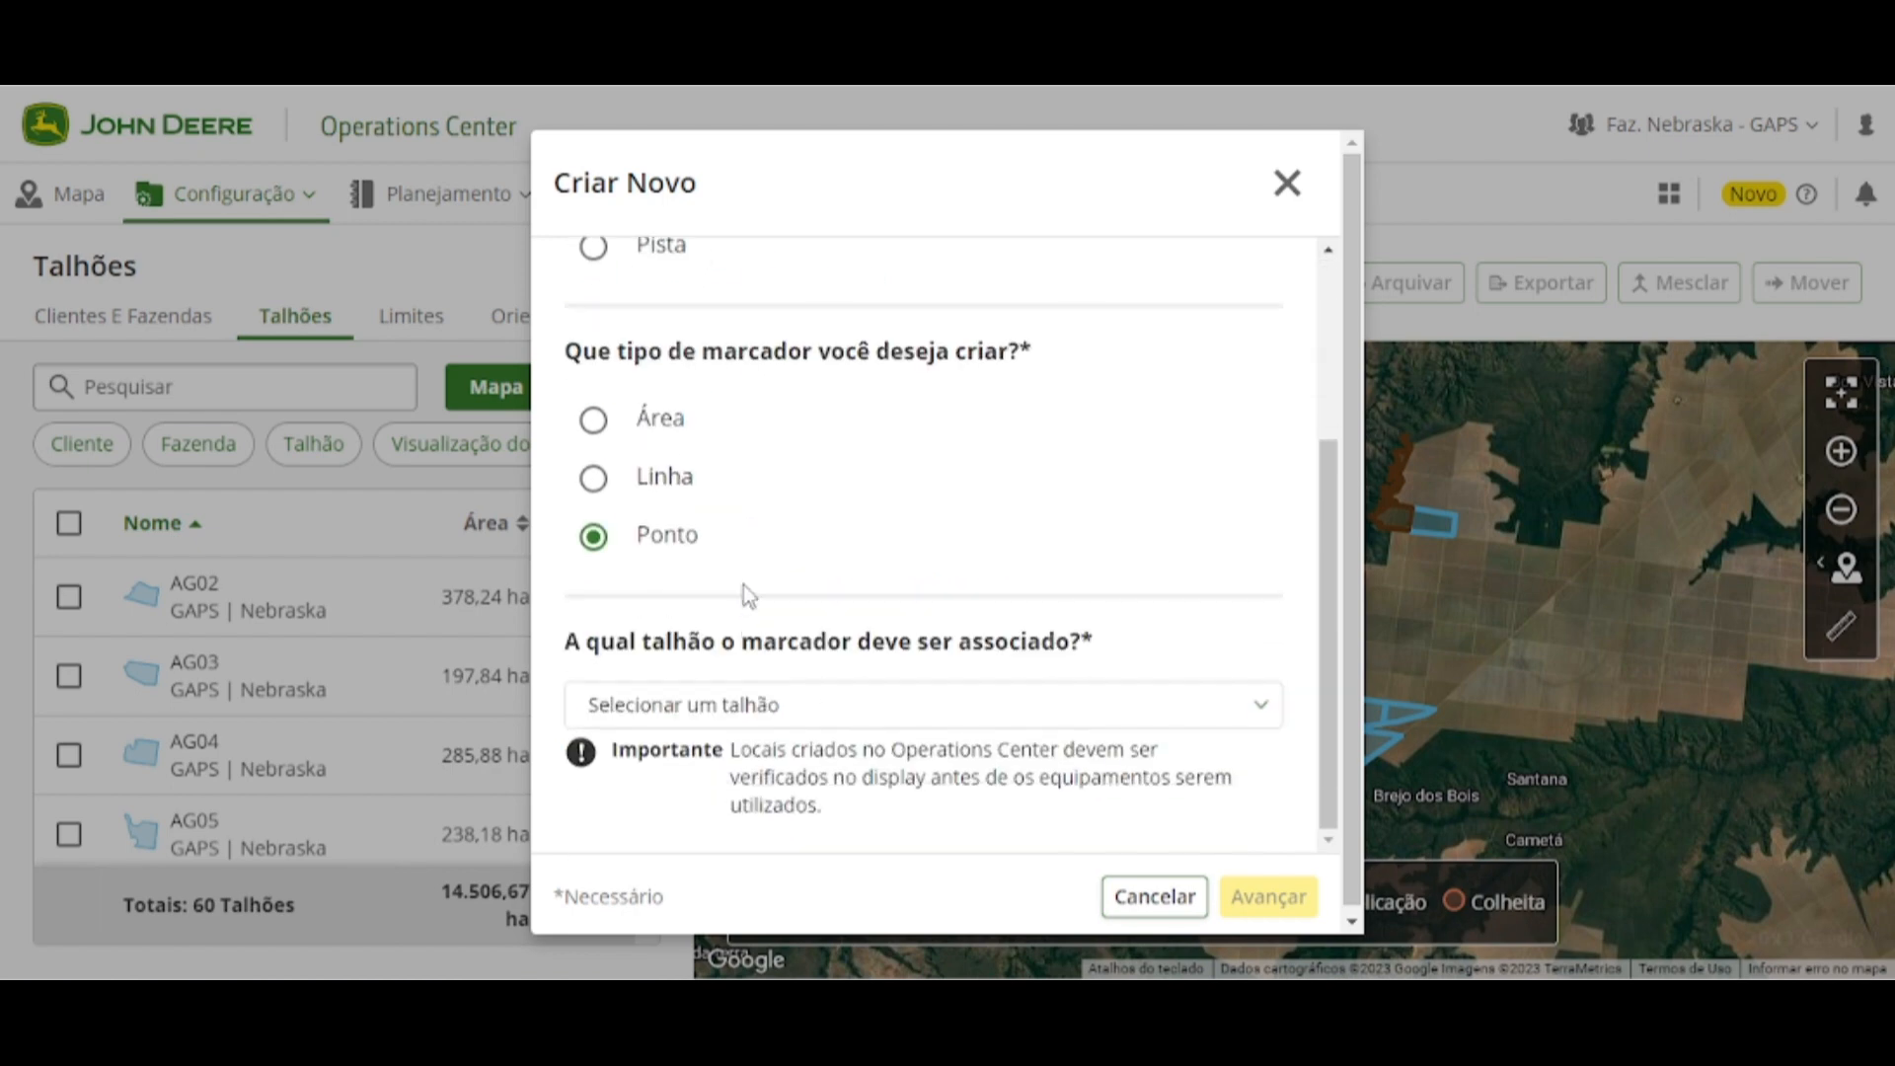
pyautogui.click(740, 703)
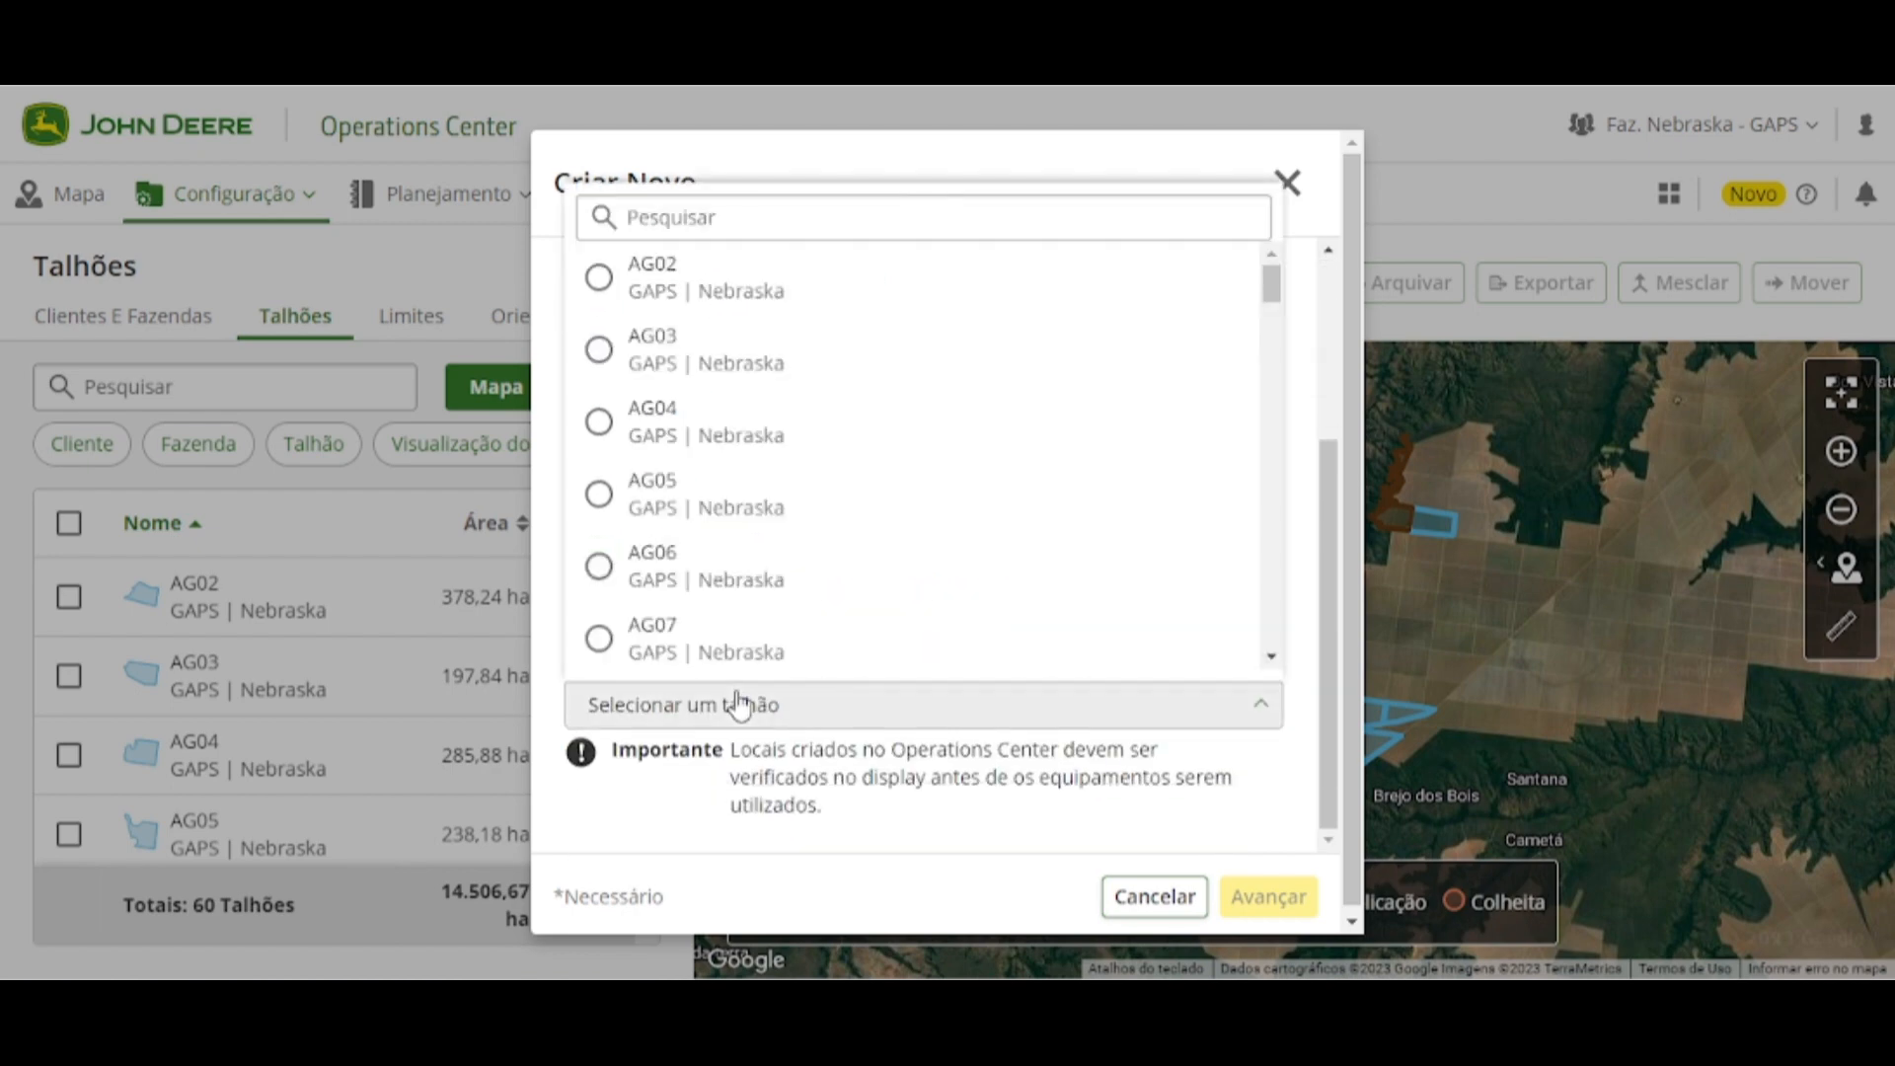
pyautogui.click(1329, 210)
pyautogui.scroll(4, 789, 459)
# Choose Limites as the new item, review its creation methods and field association, and close the form without saving
pyautogui.click(674, 484)
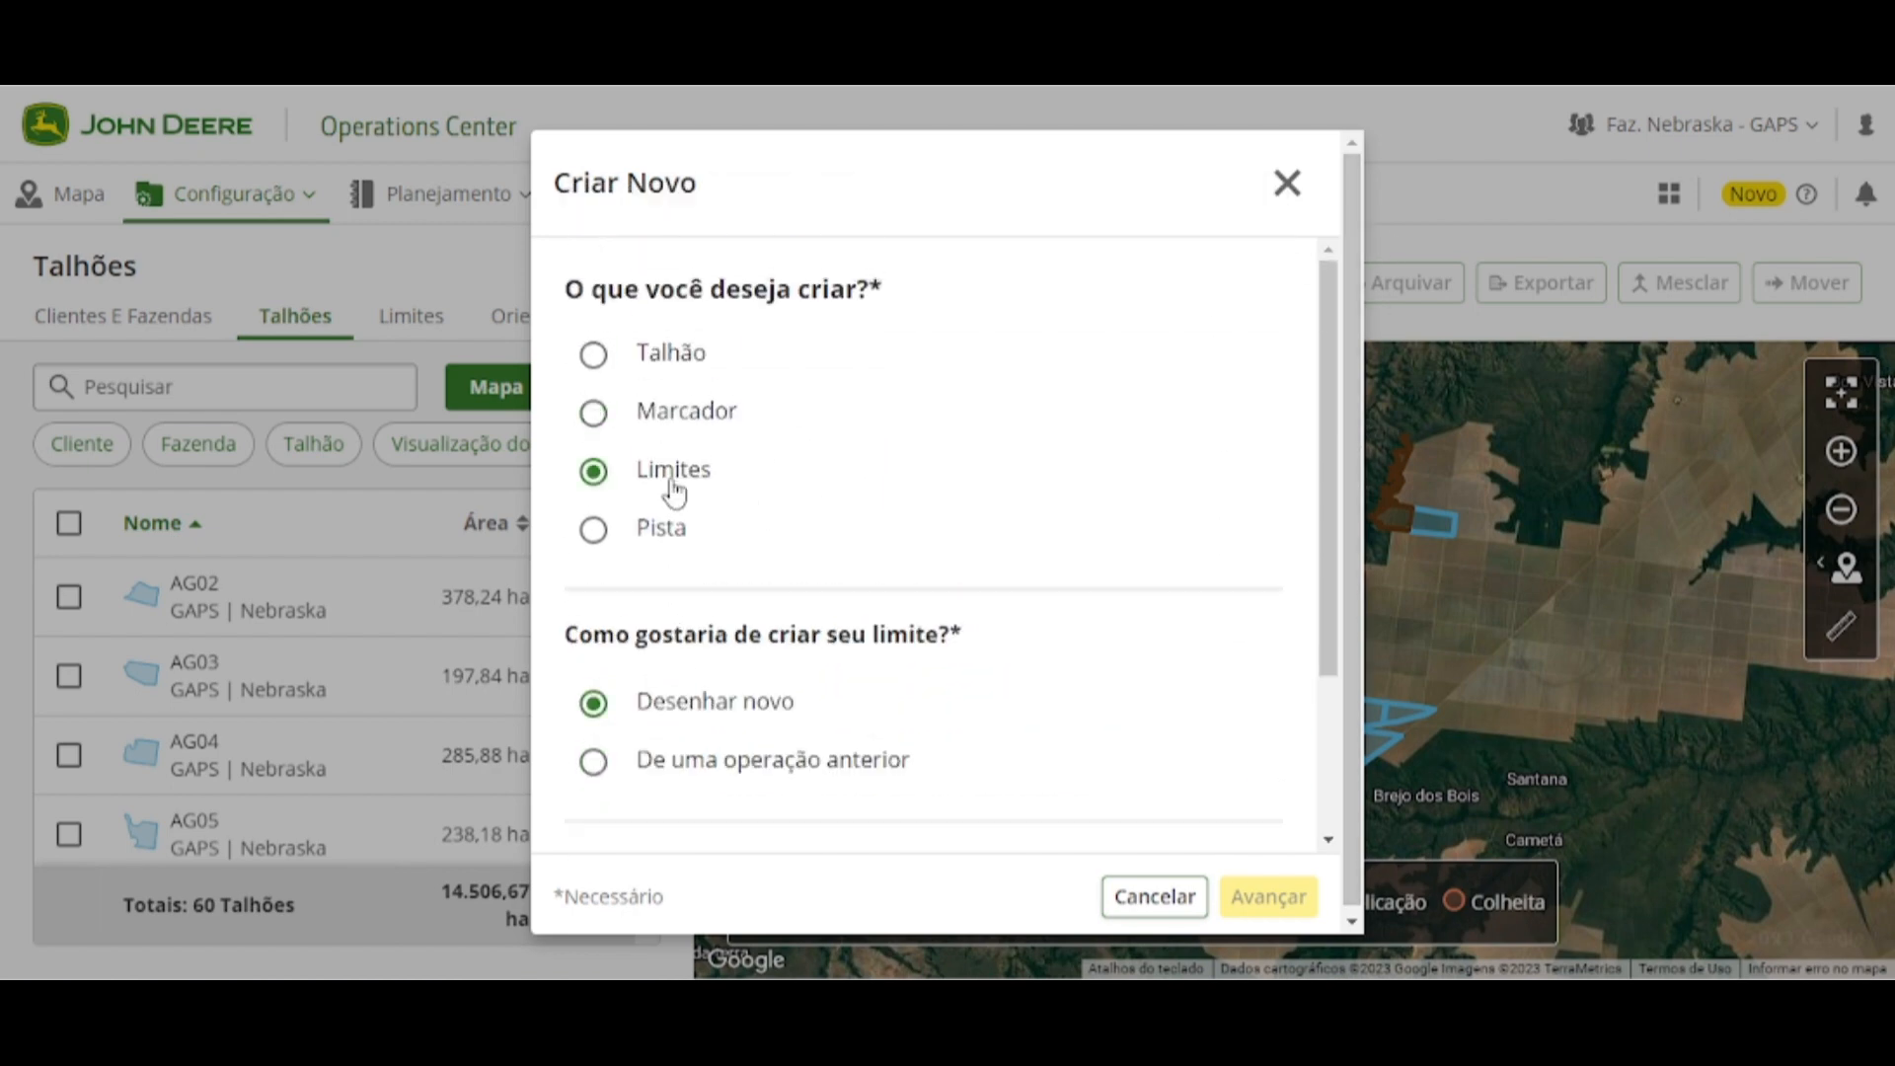
pyautogui.scroll(-3, 888, 605)
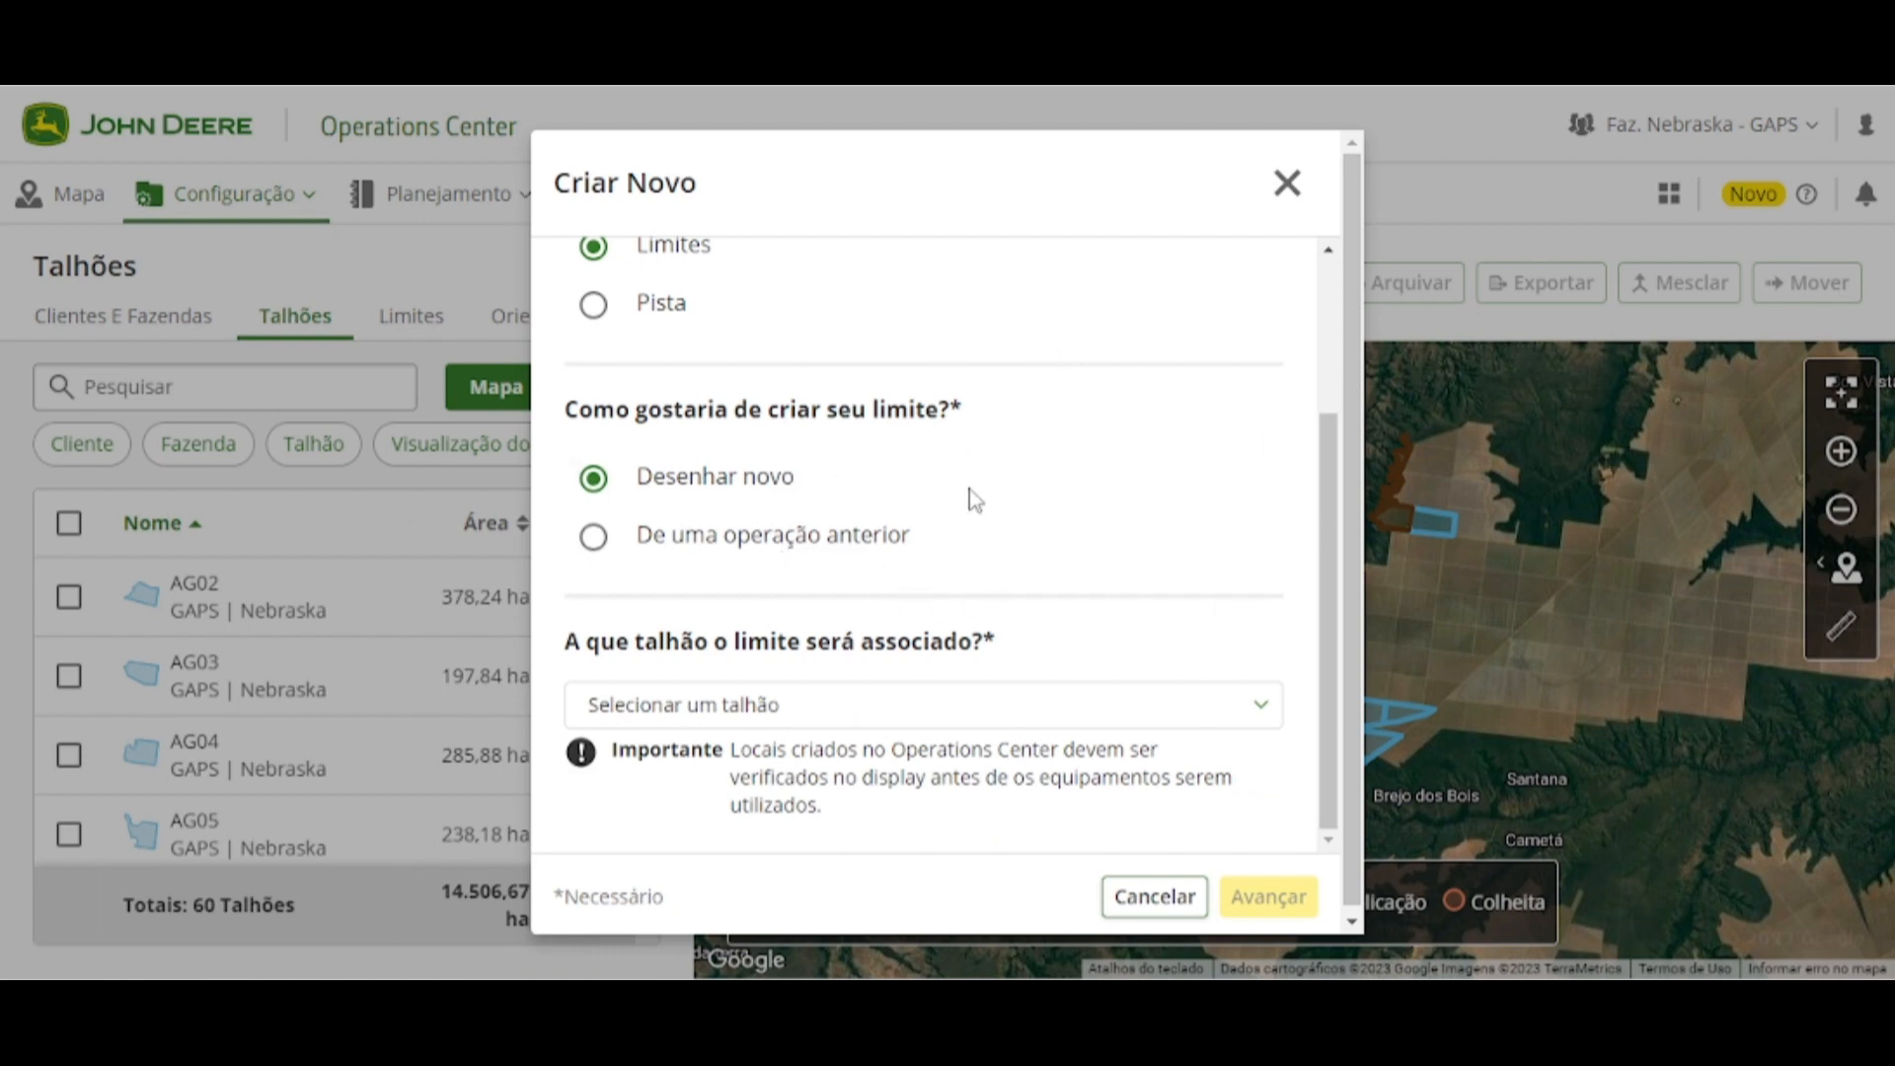
pyautogui.scroll(3, 1027, 482)
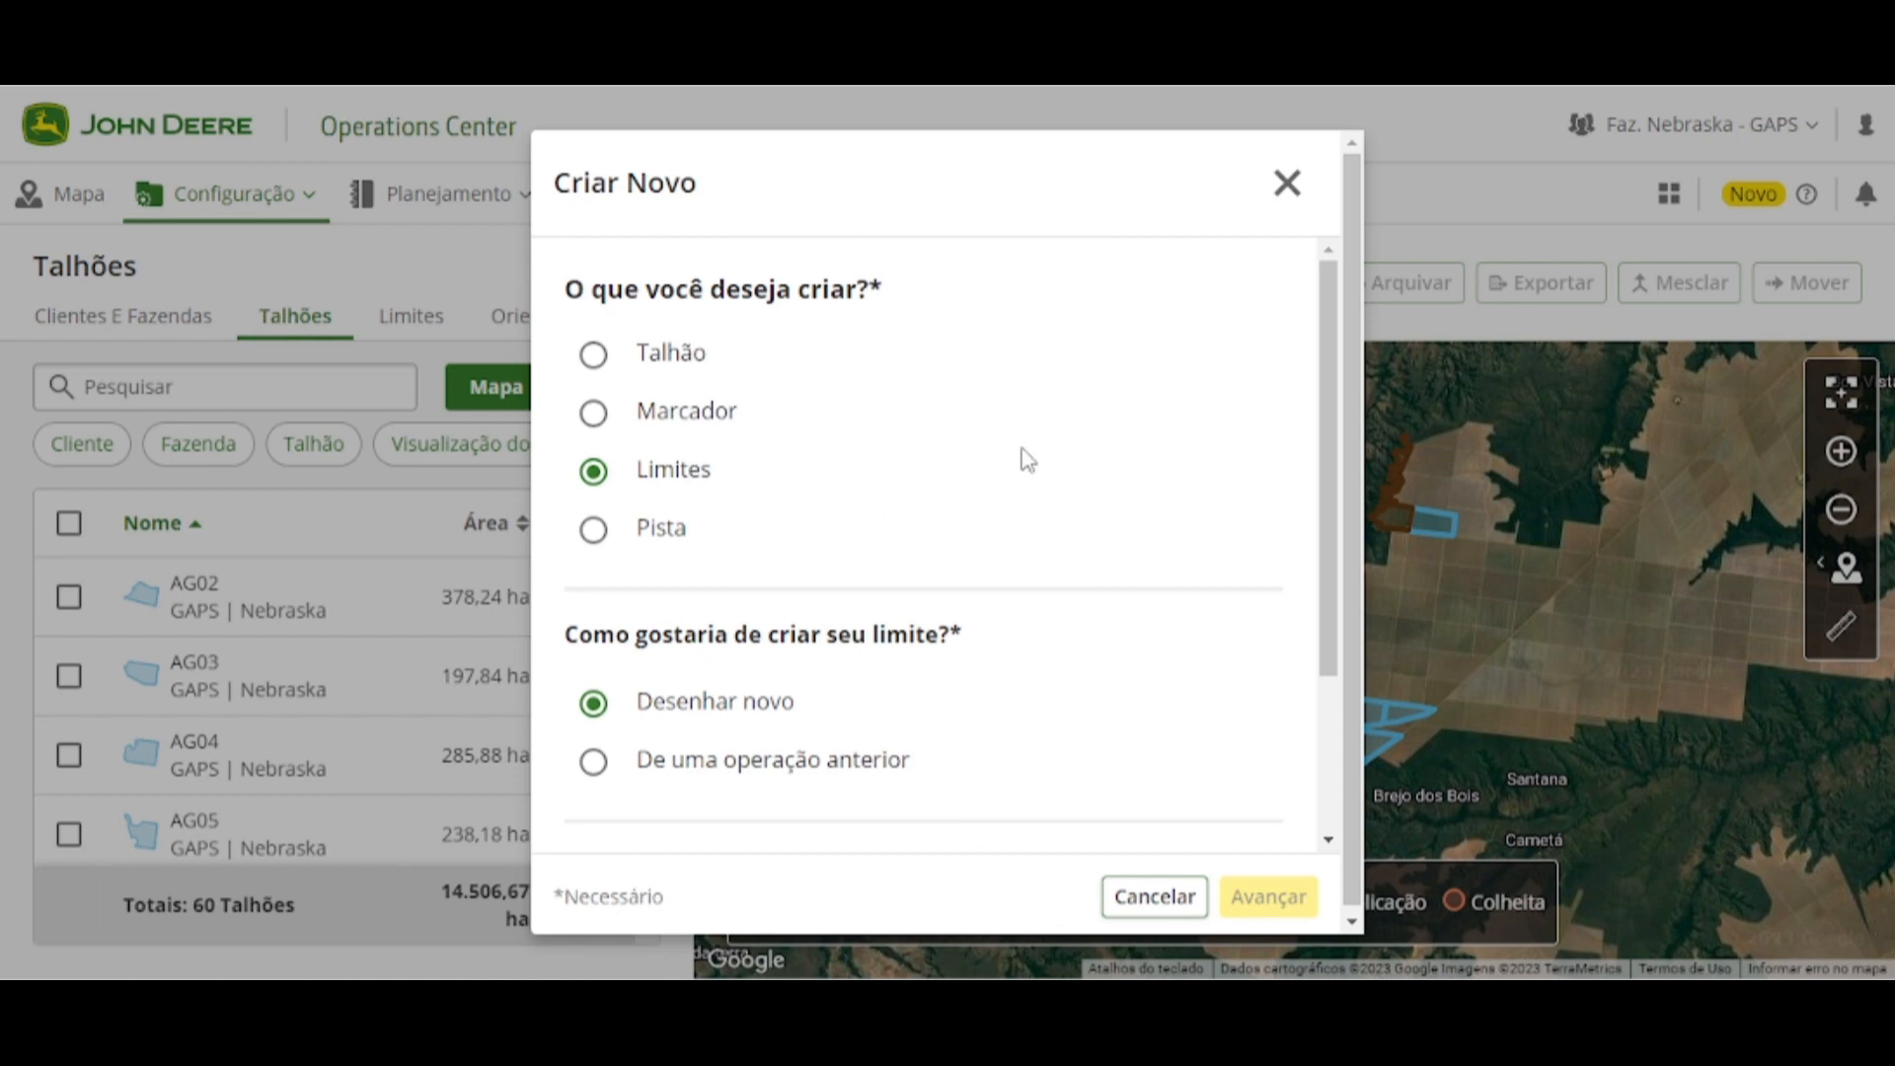
pyautogui.click(1271, 193)
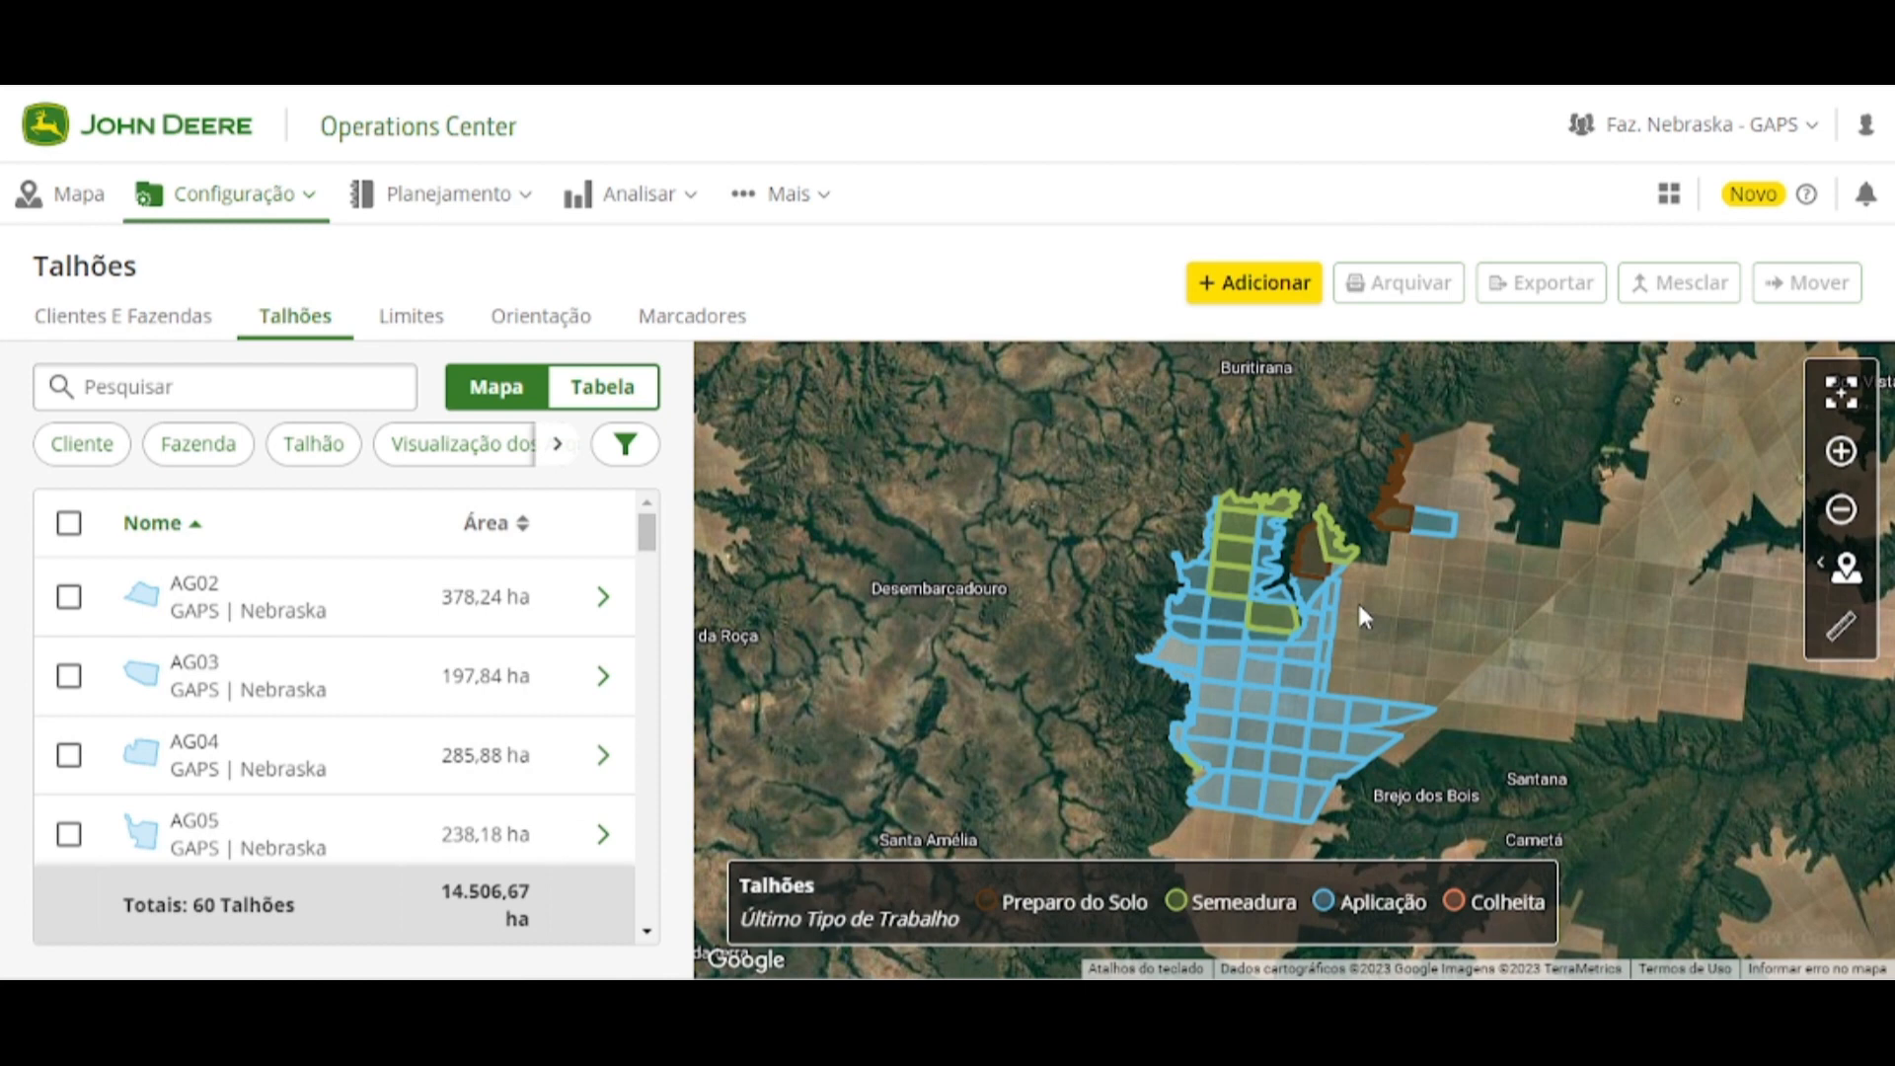
# Examine the fields on the map and the additional tools offered under Mais, such as Gerador de limites
pyautogui.scroll(5, 1358, 600)
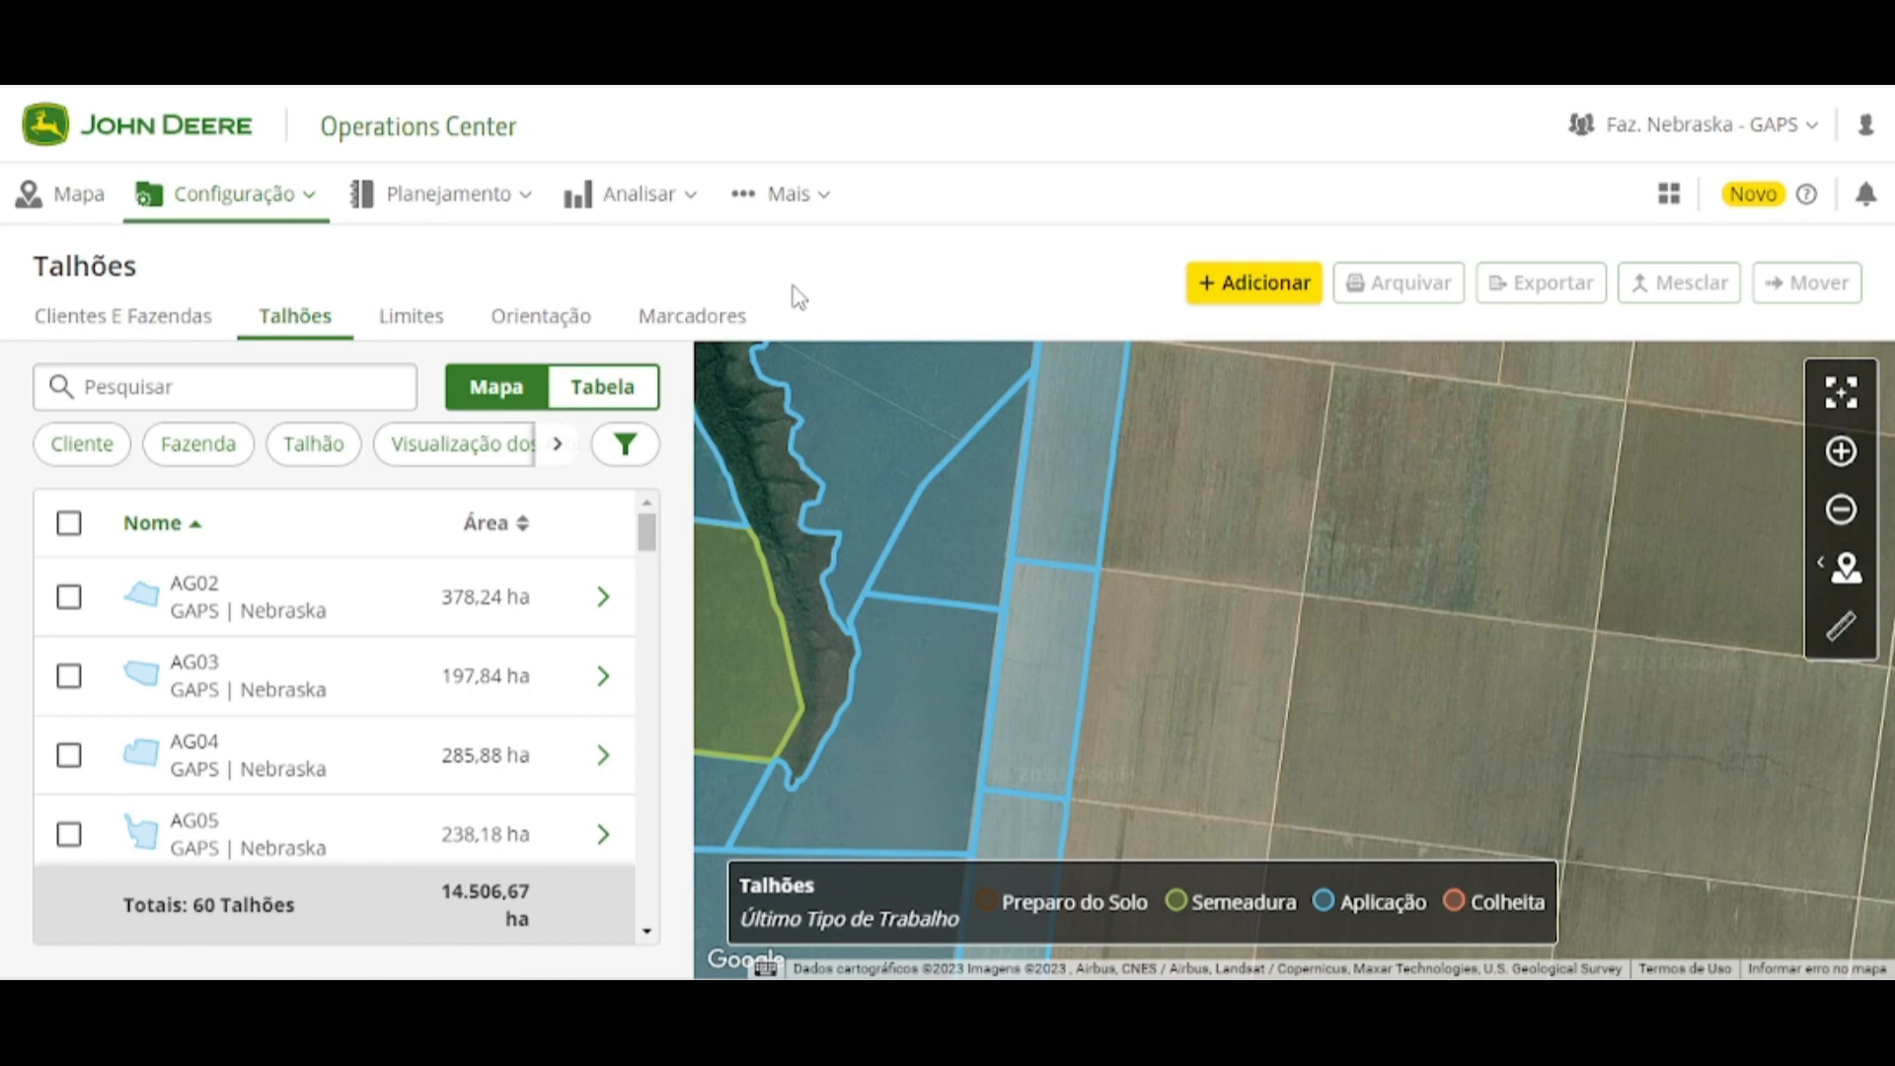
pyautogui.scroll(-6, 1431, 694)
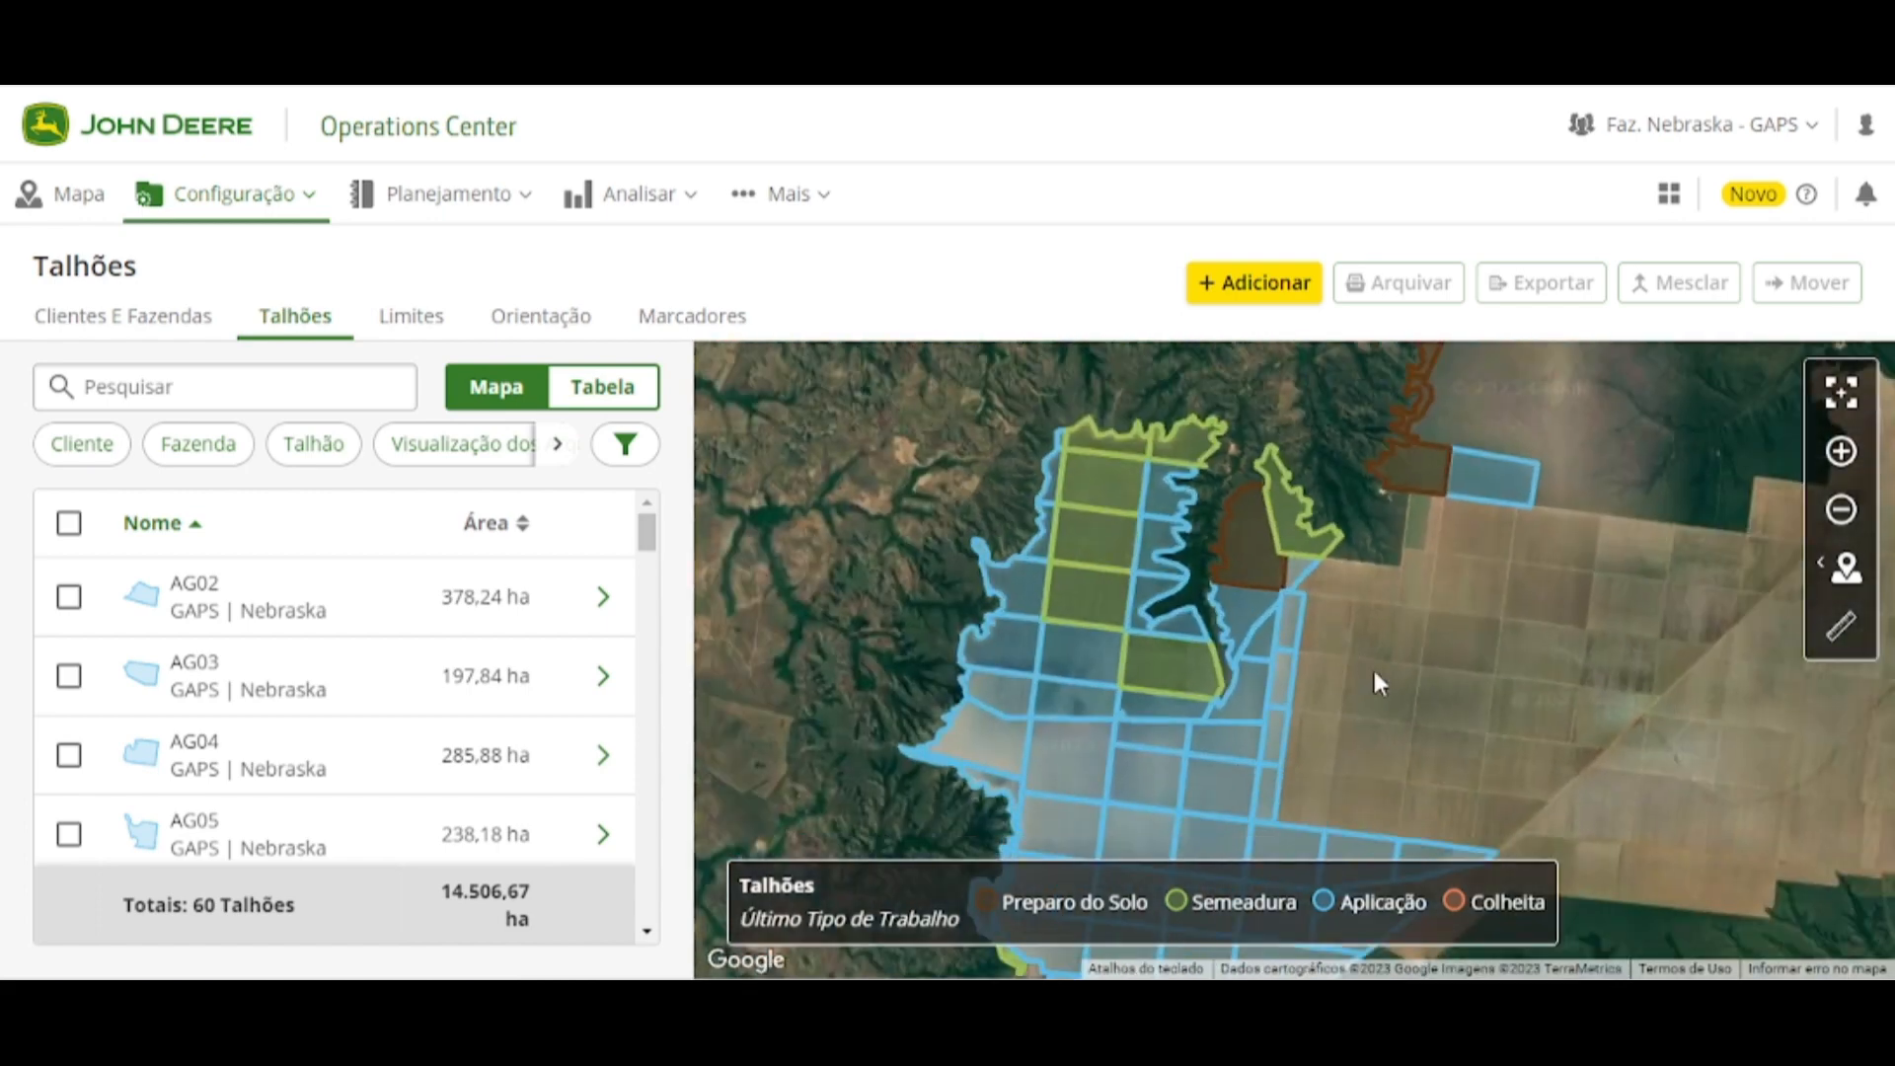
pyautogui.moveTo(1374, 671); pyautogui.dragTo(1487, 592)
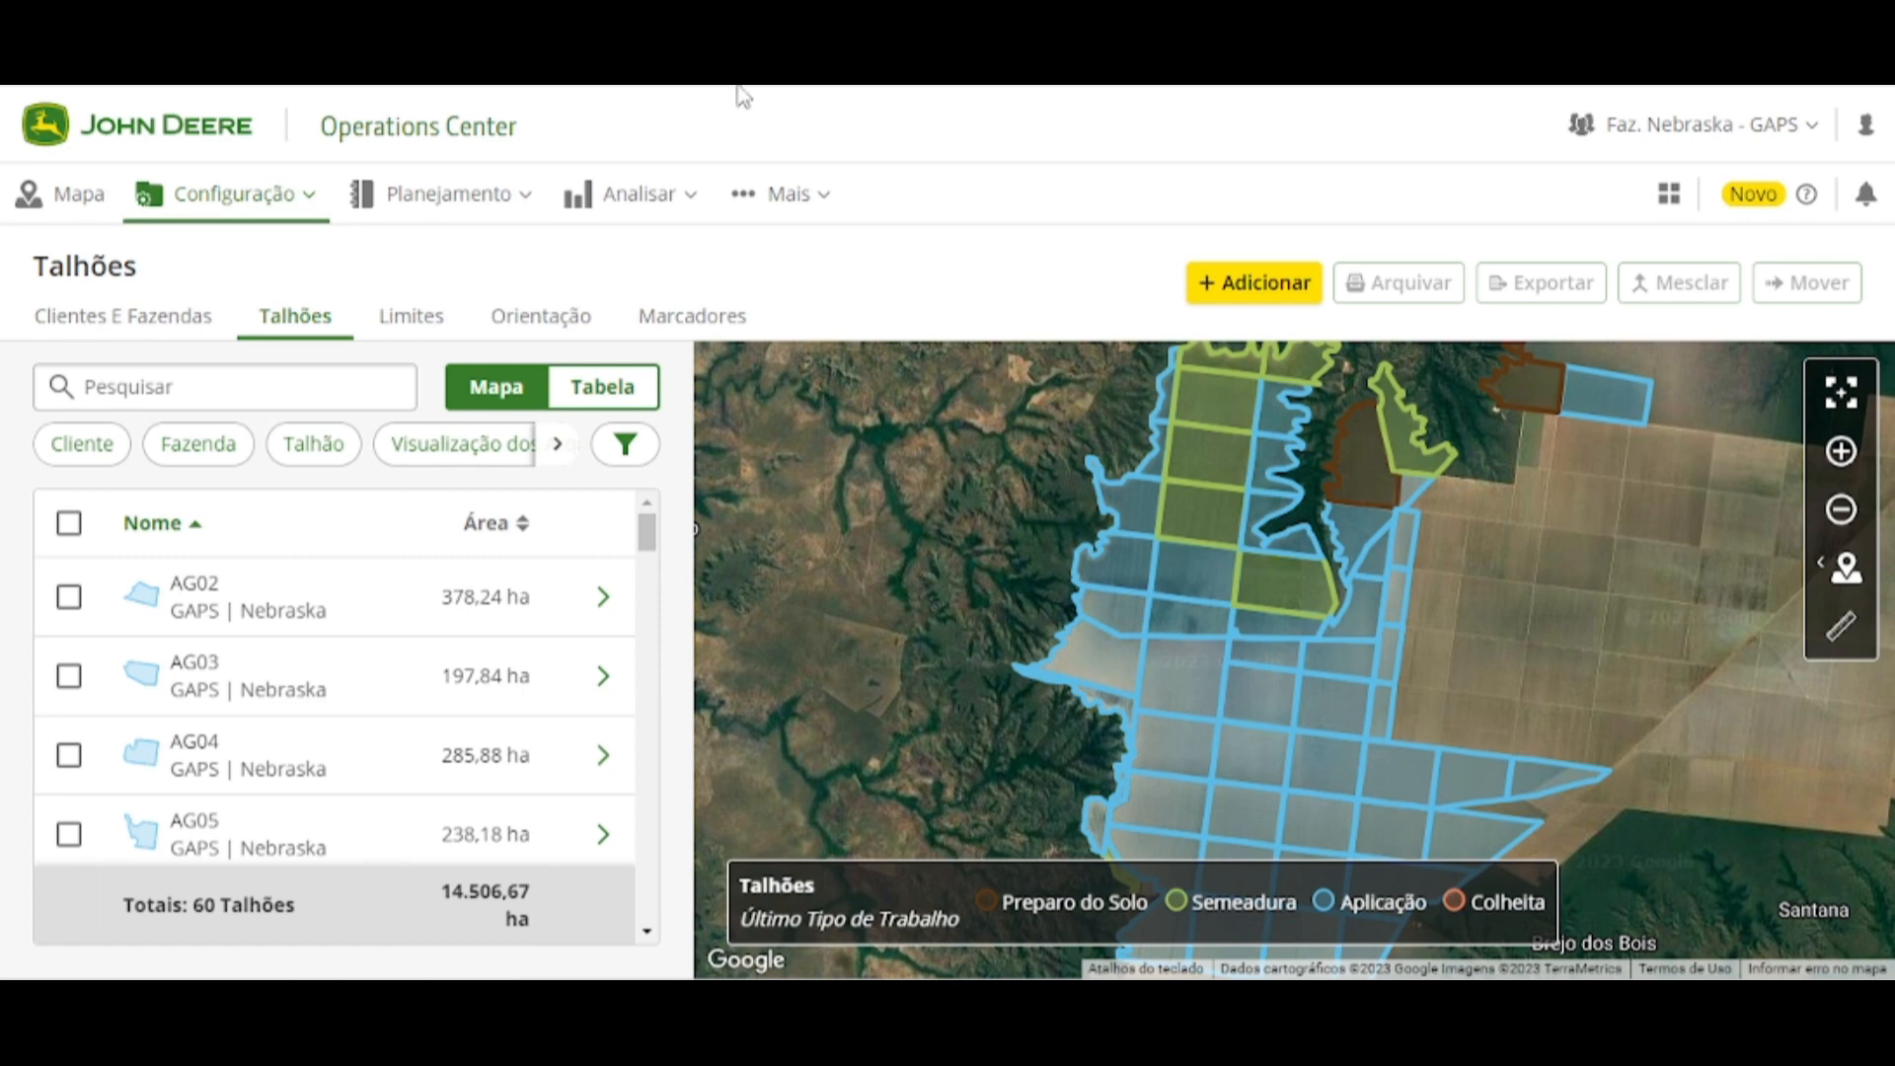
pyautogui.click(780, 194)
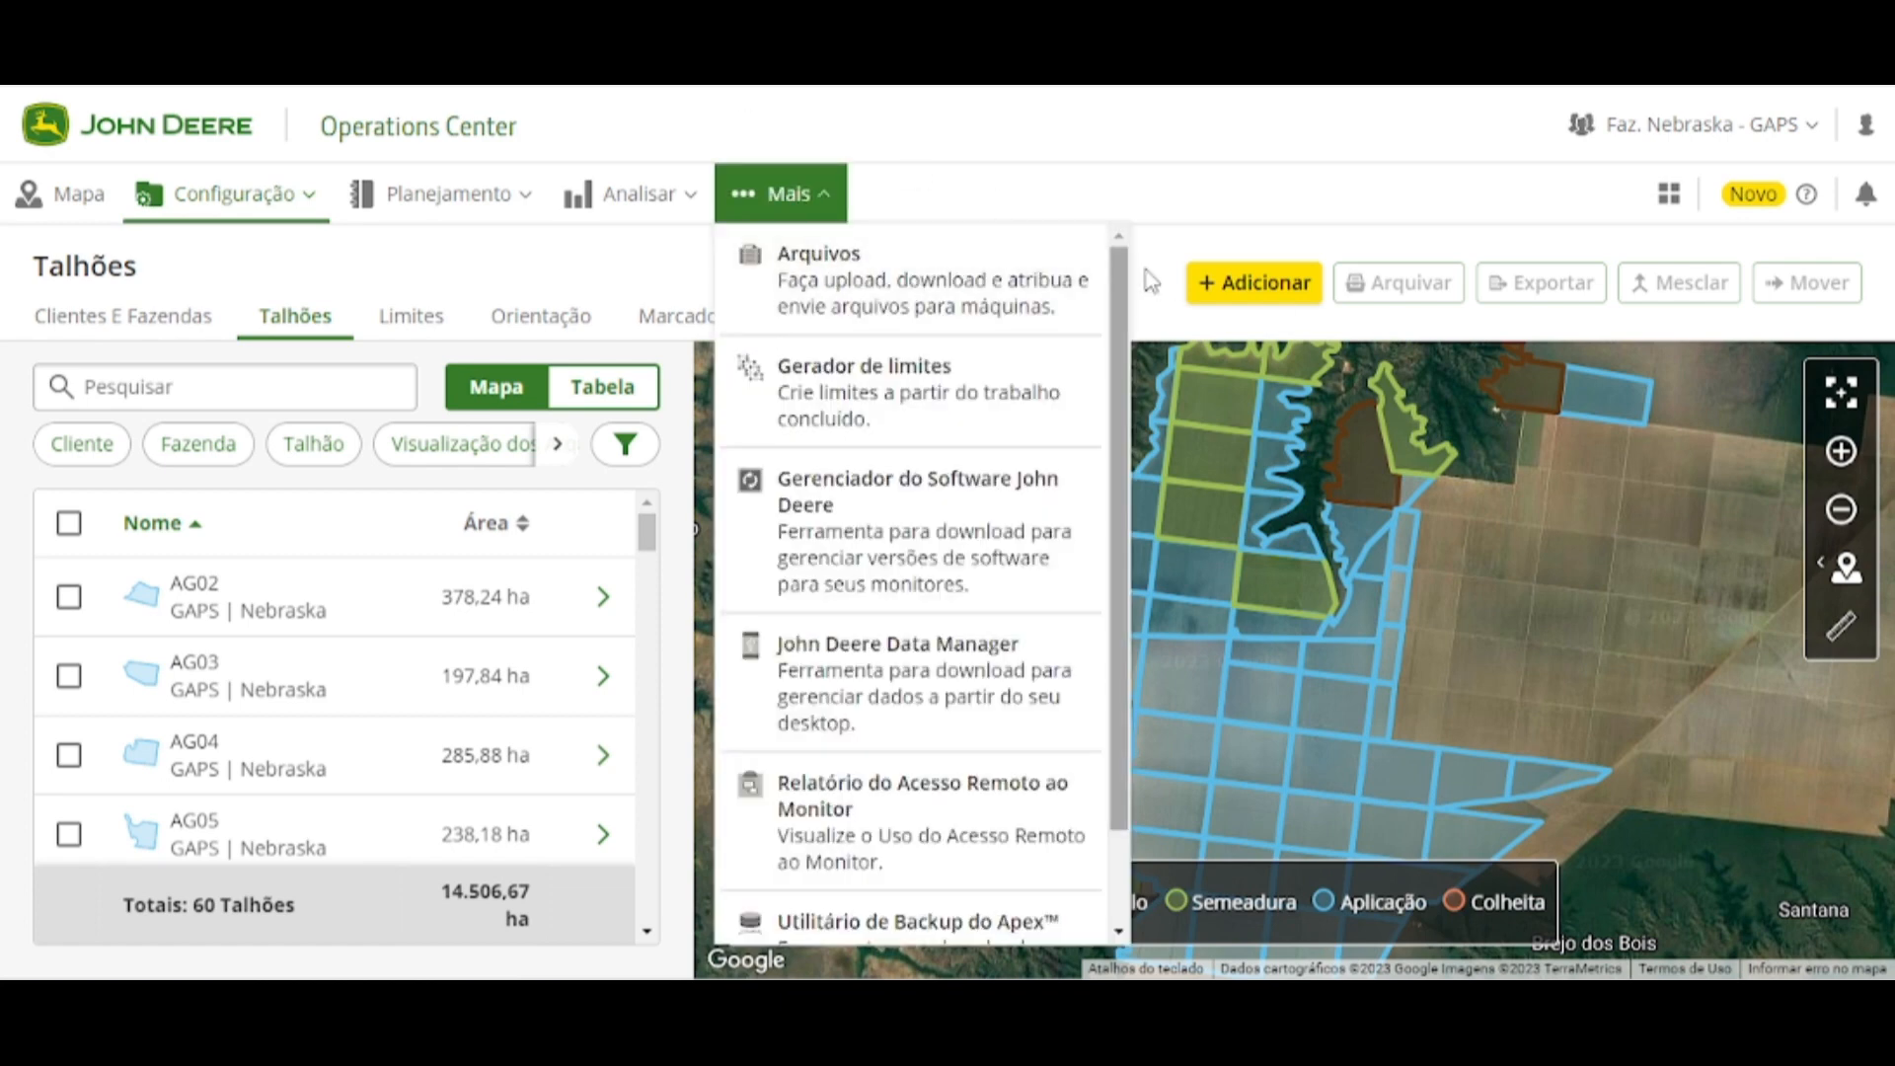
pyautogui.click(1172, 300)
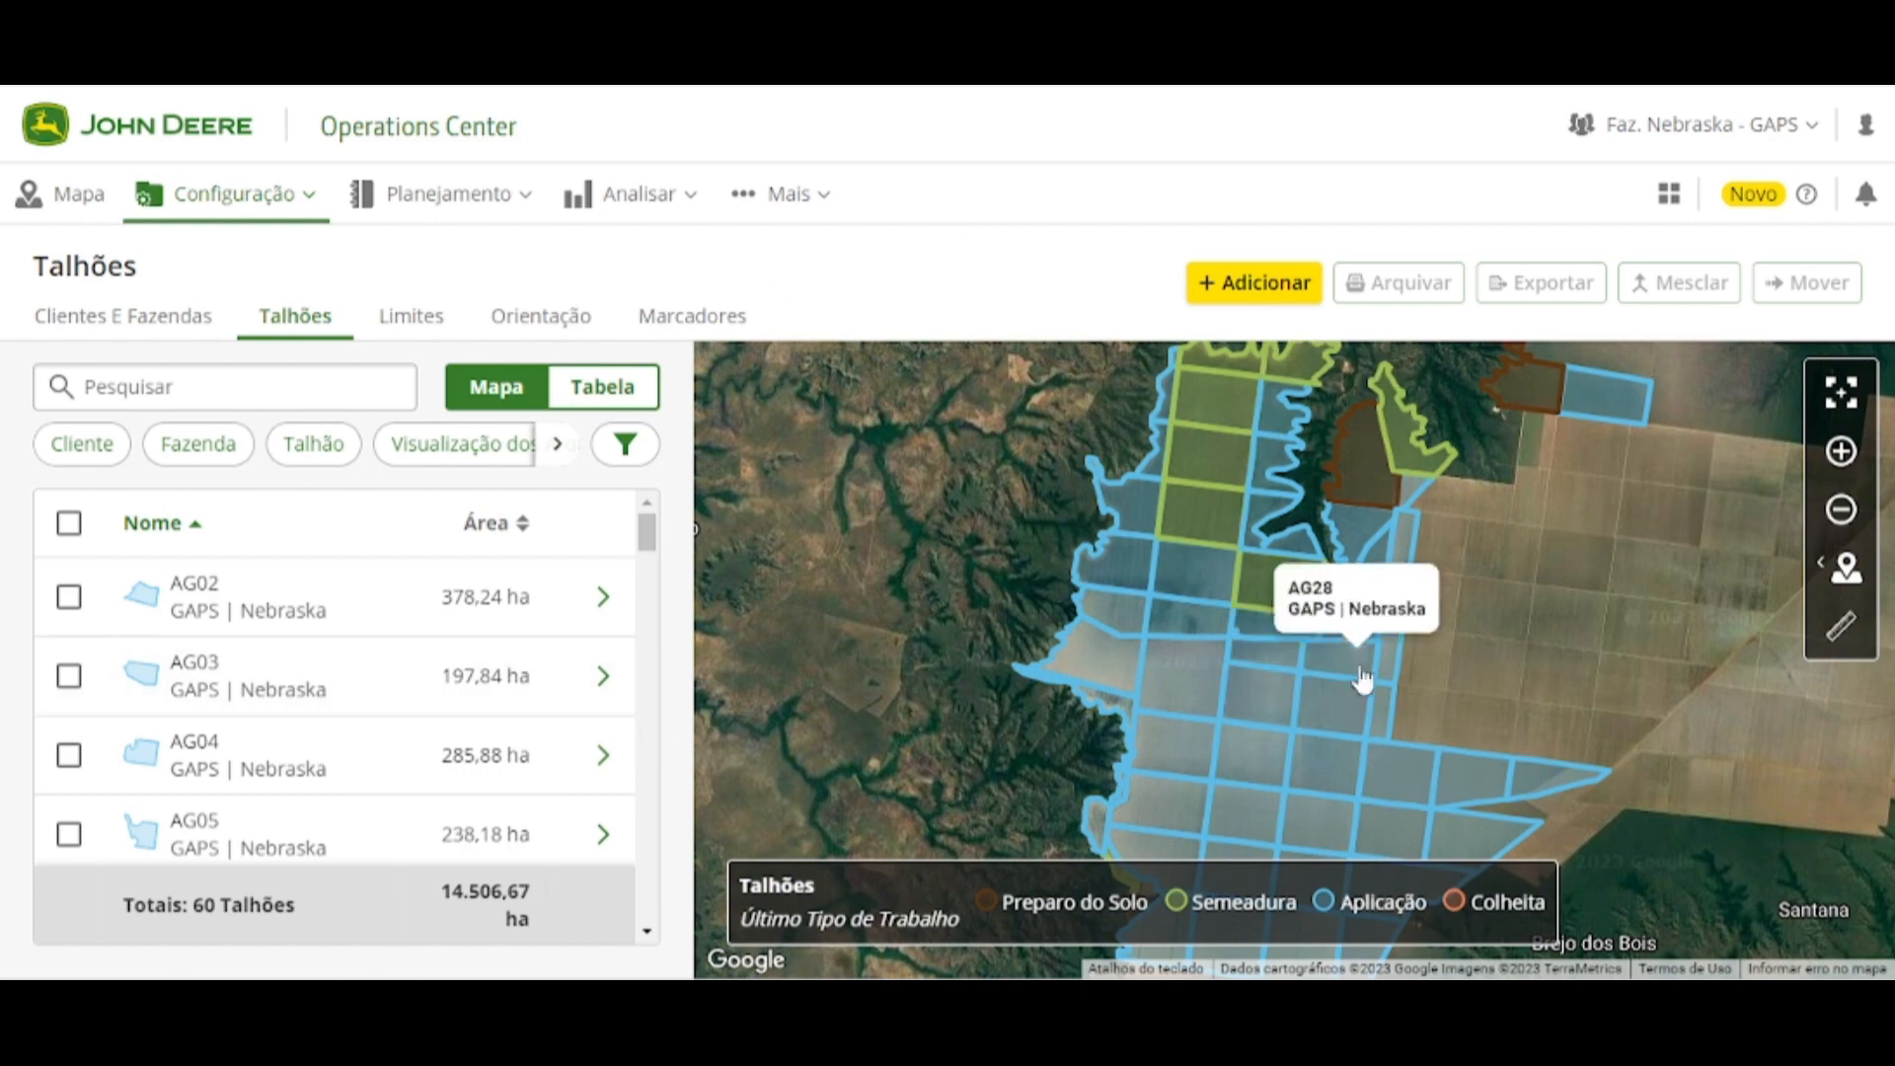
pyautogui.scroll(-2, 1362, 668)
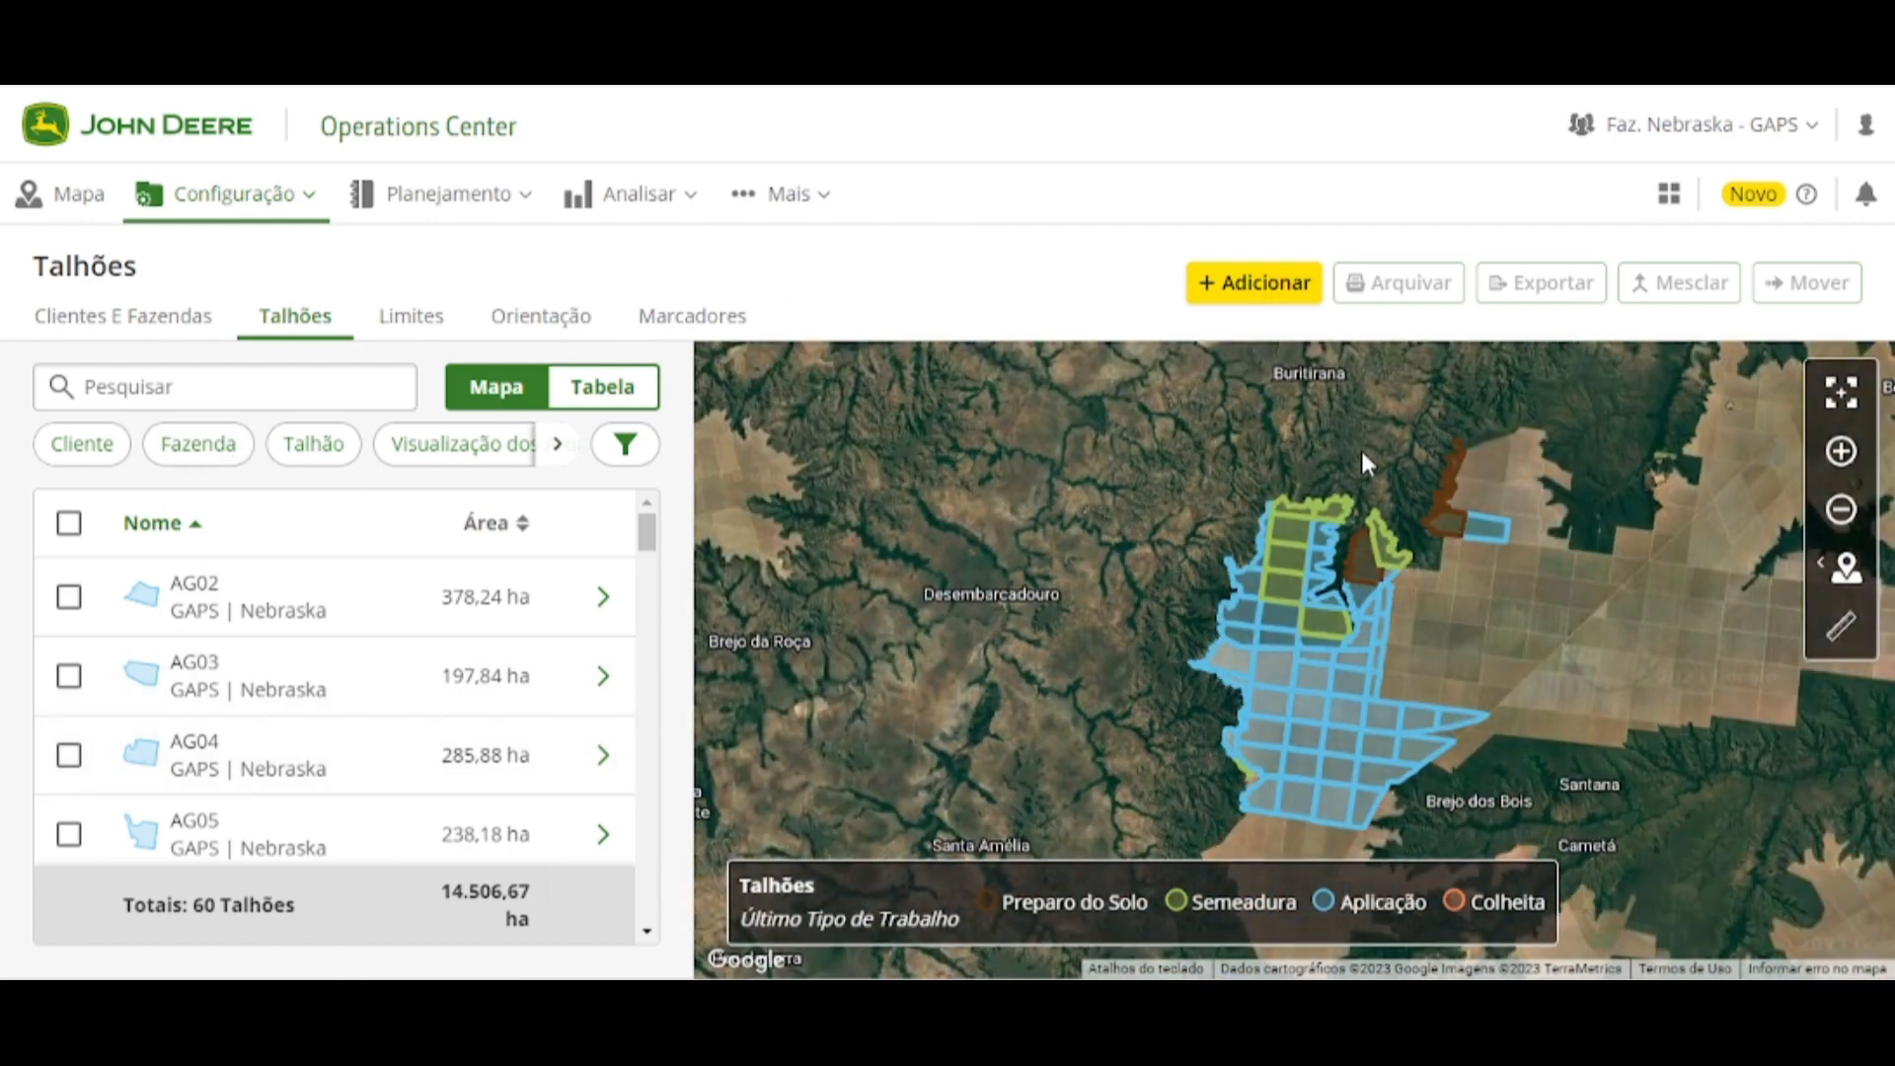
pyautogui.moveTo(1507, 691); pyautogui.dragTo(1297, 663)
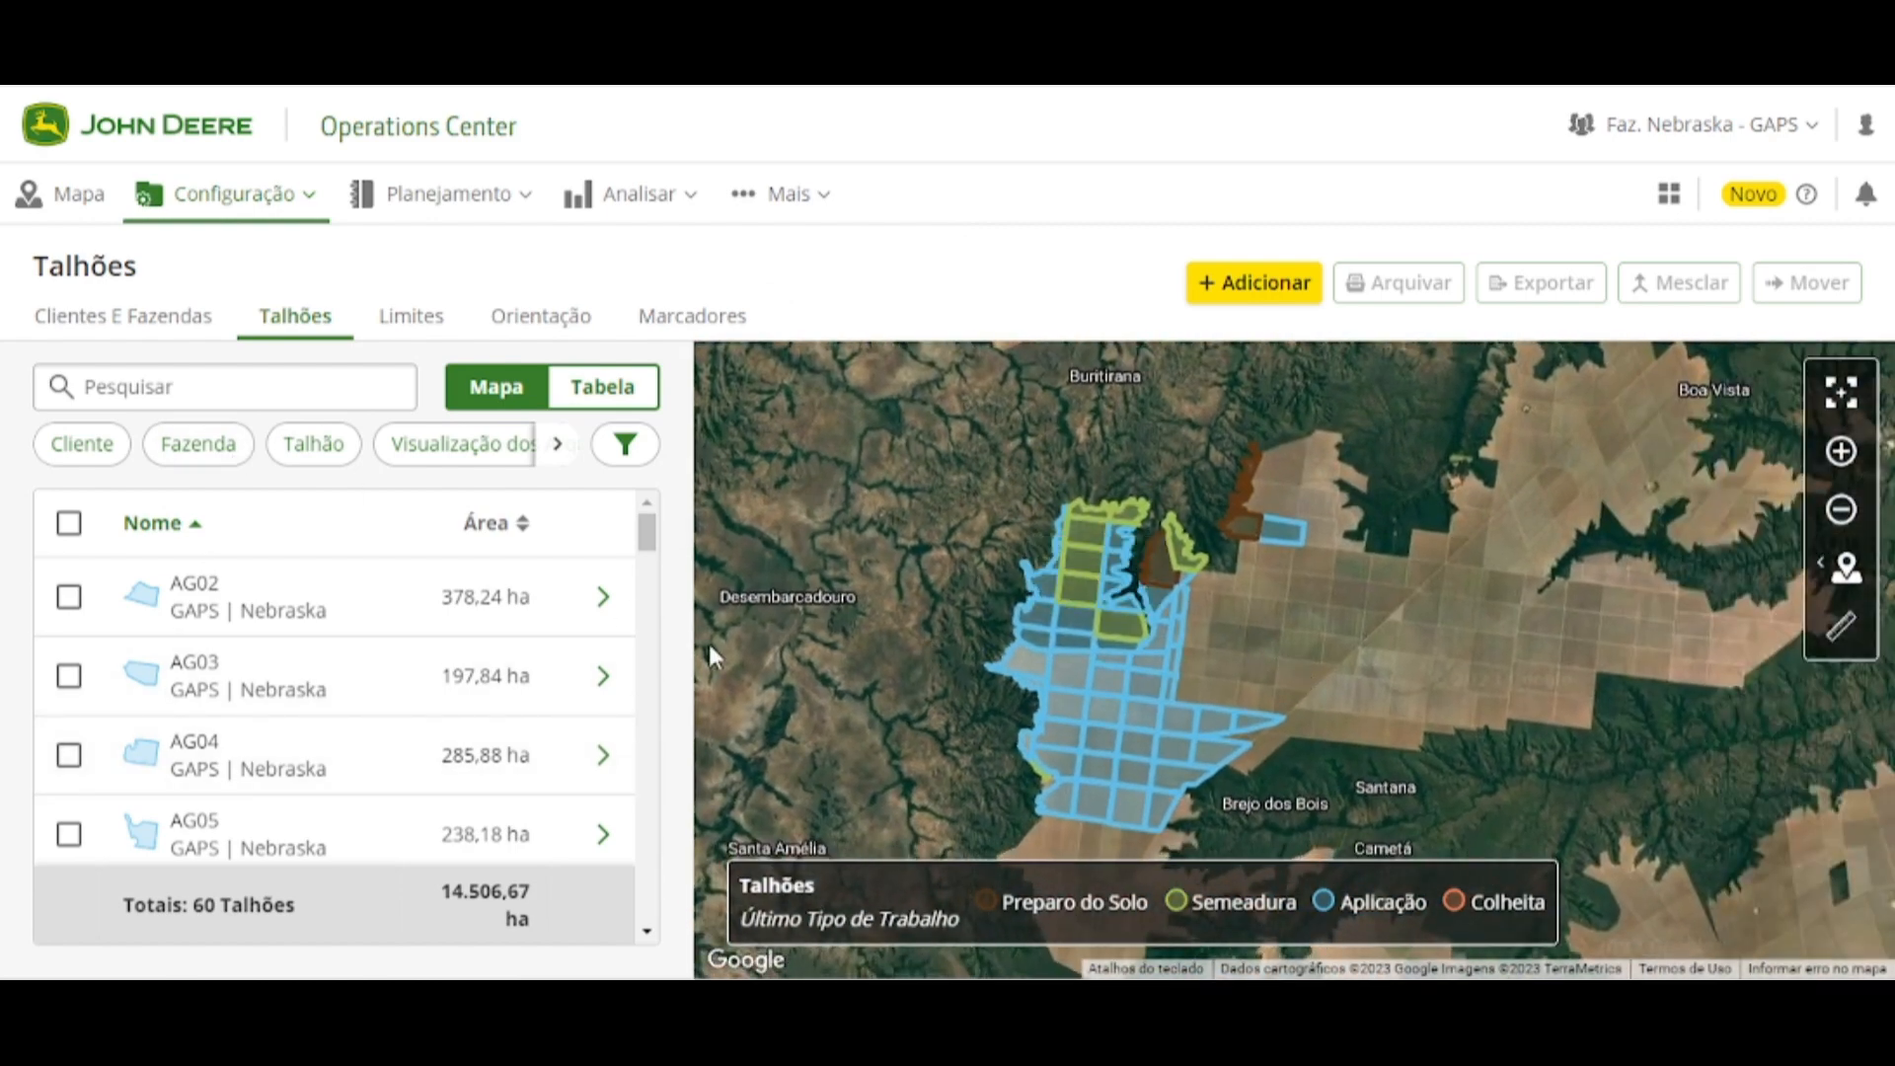
# Show fields AG02 and AG03 together on the map to review the available field actions, and clear the selection
pyautogui.click(69, 598)
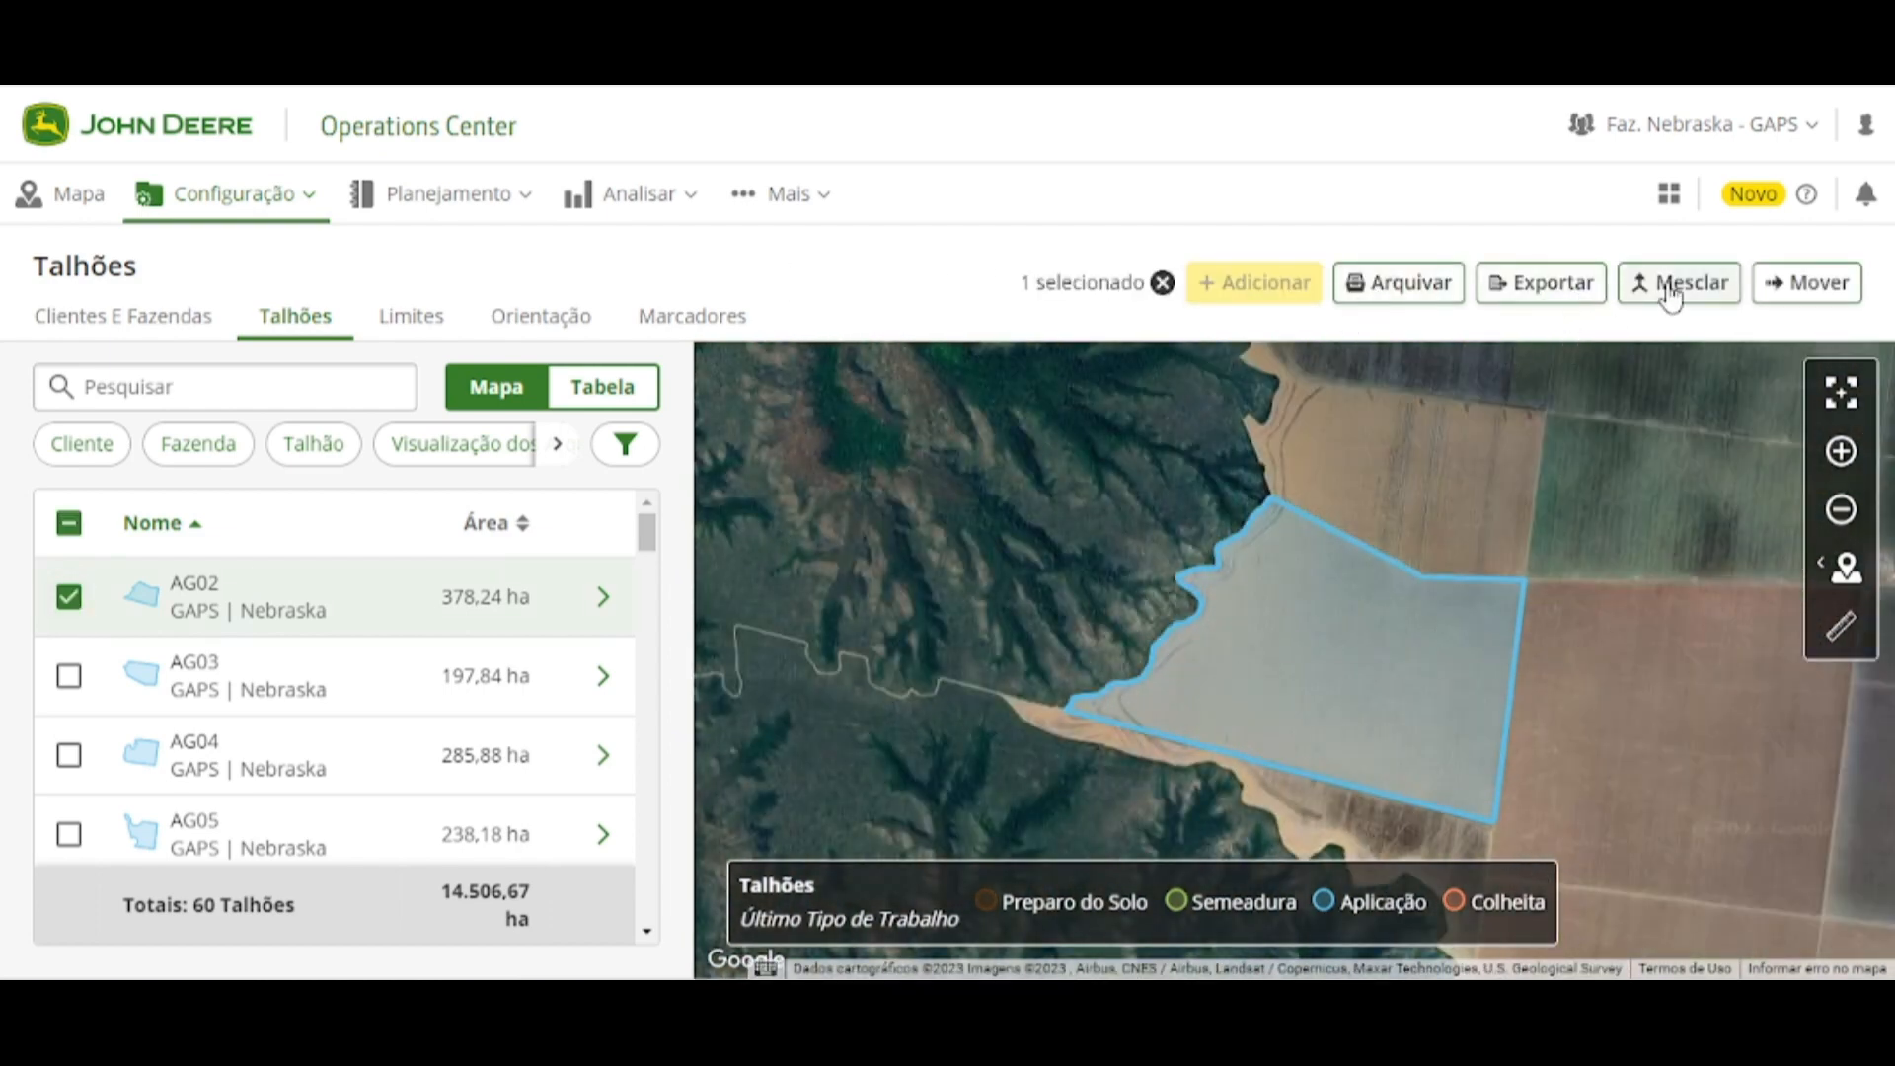
pyautogui.click(69, 681)
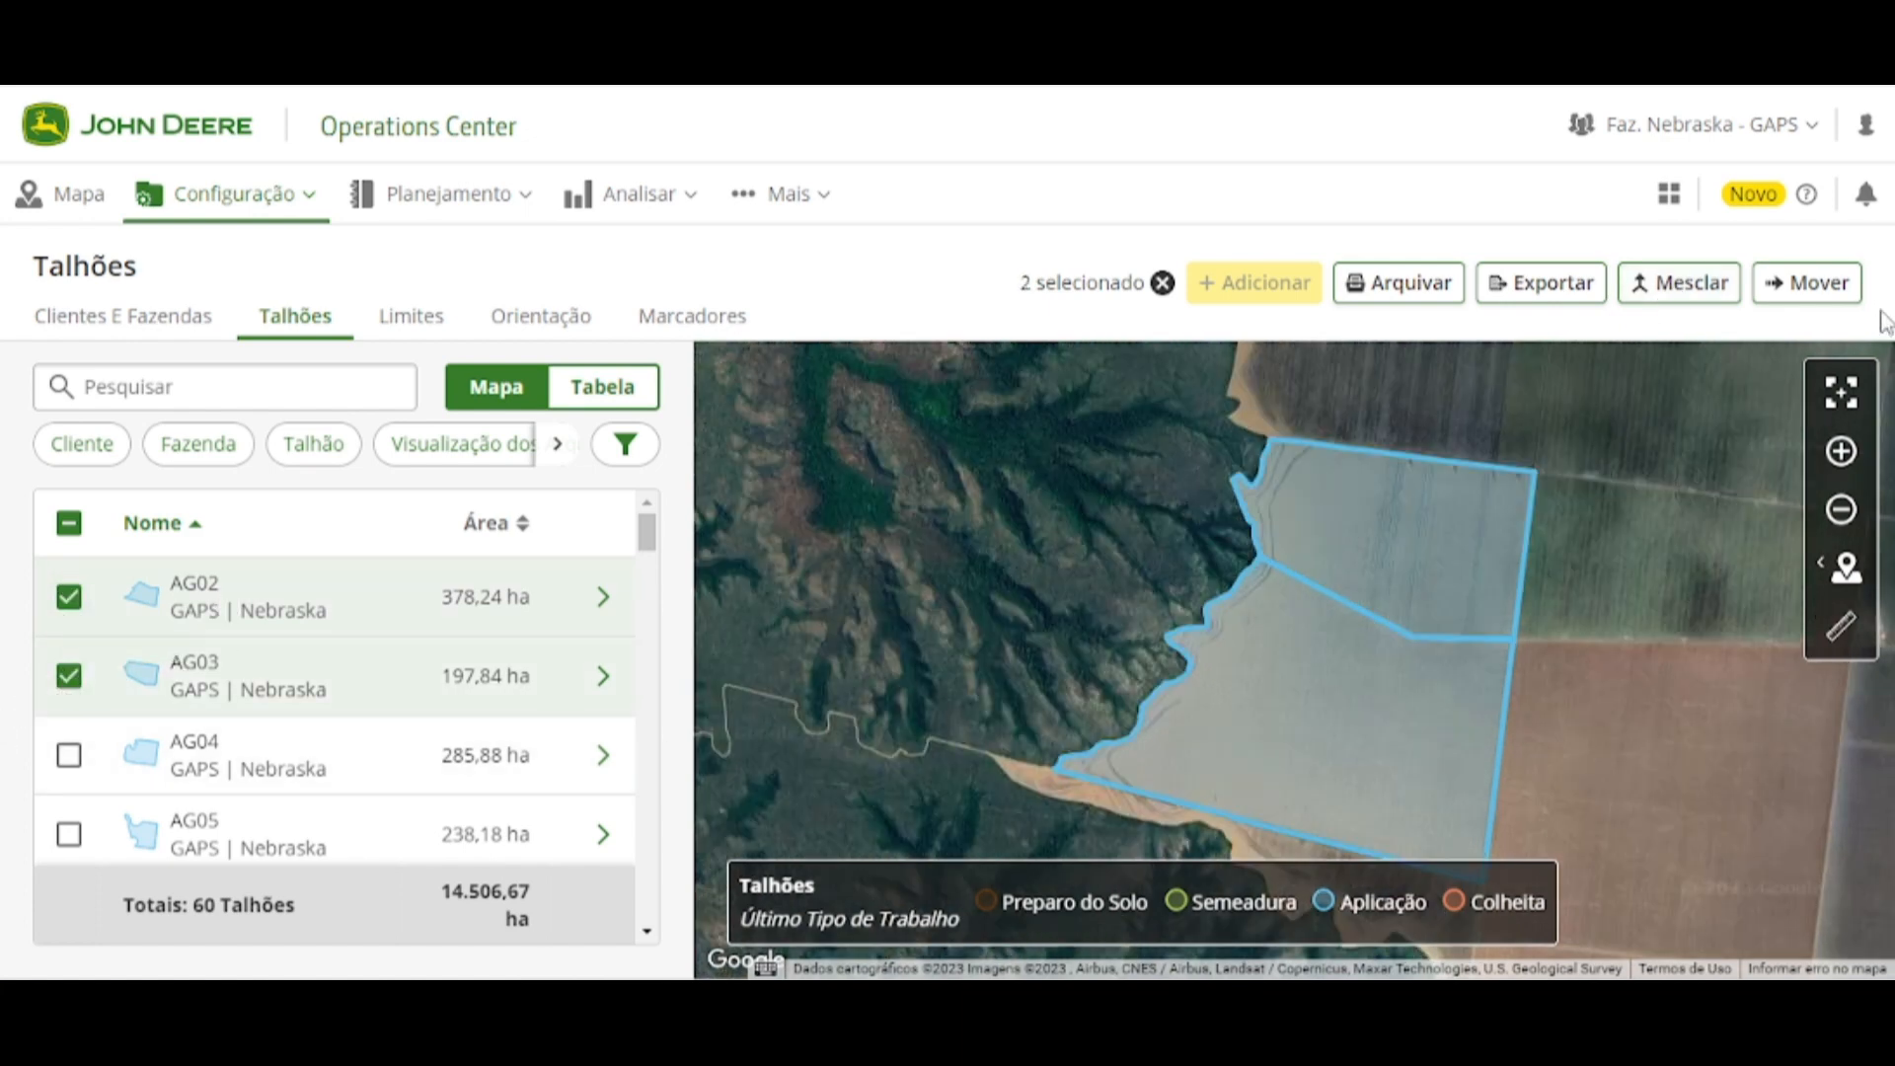
pyautogui.click(71, 600)
pyautogui.click(70, 684)
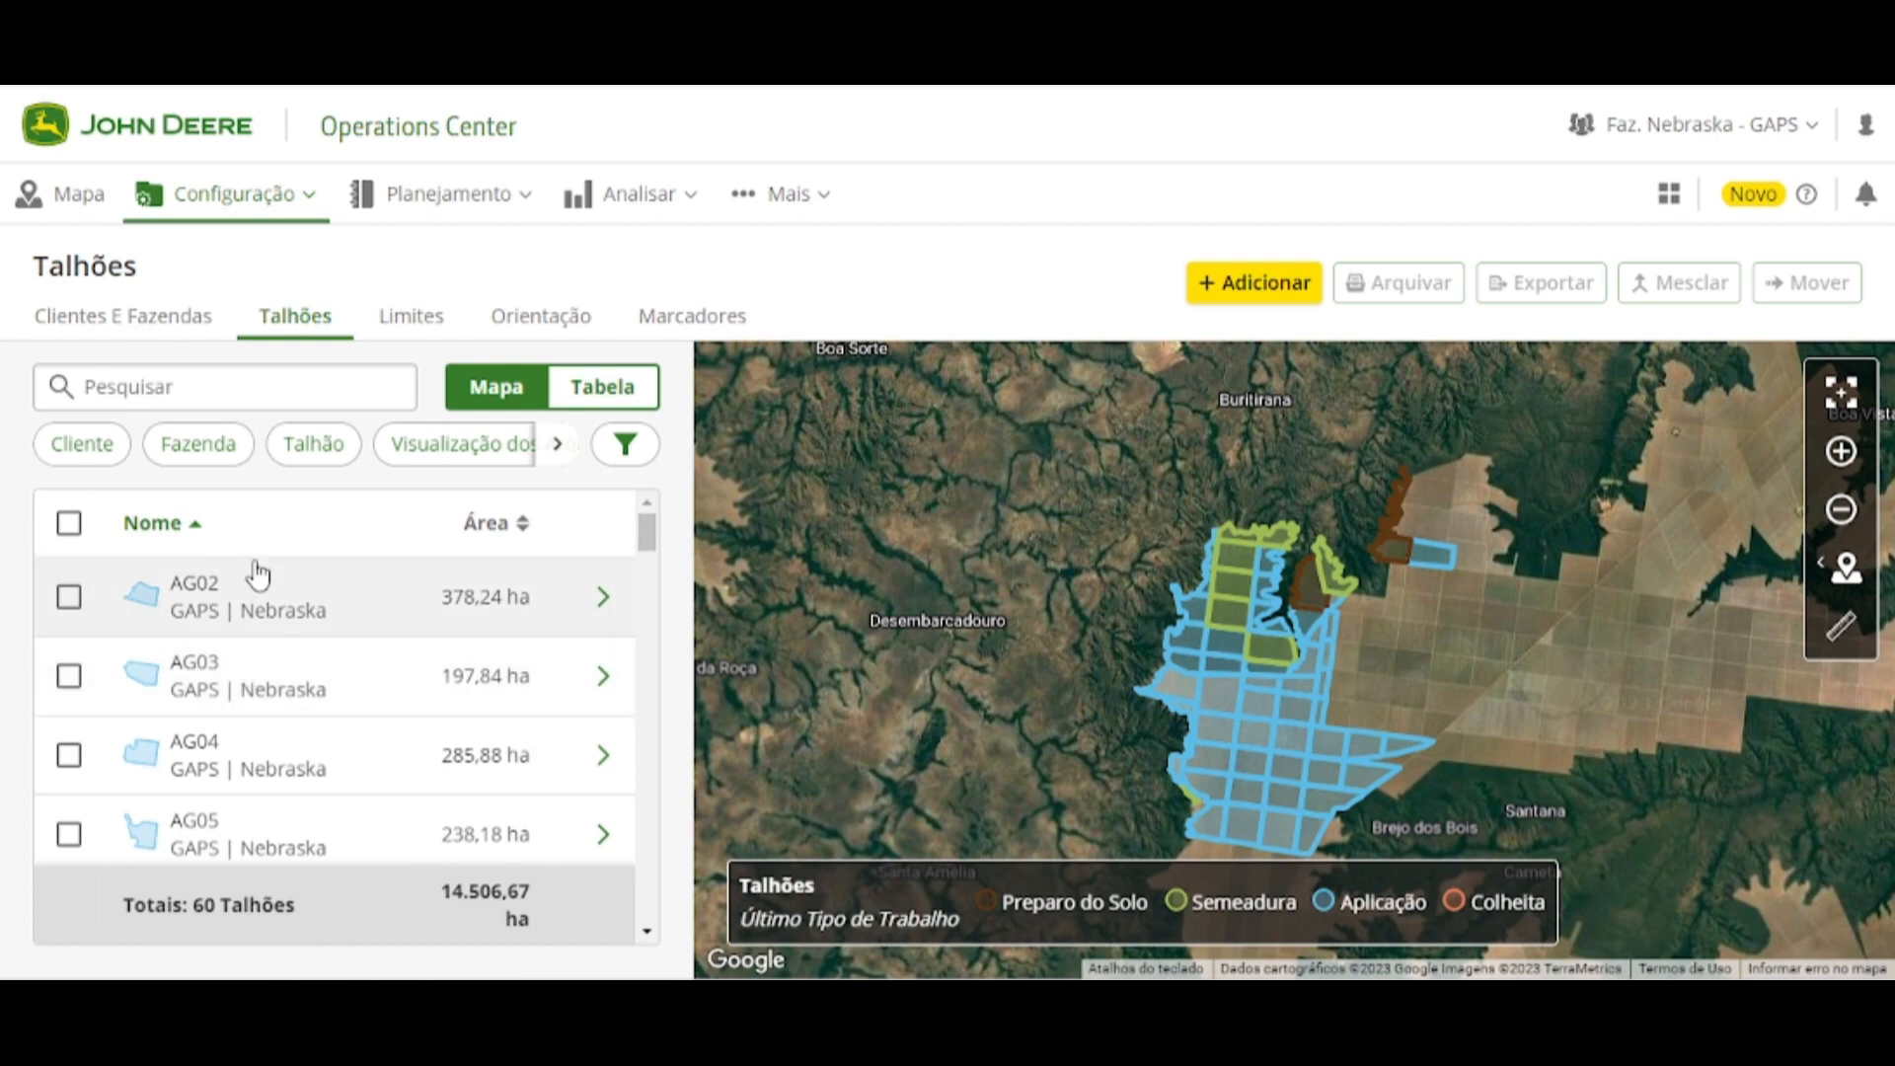
# Select fields AG02 and AG03 to review the Mesclar option for merging them, and deselect both fields
pyautogui.click(68, 596)
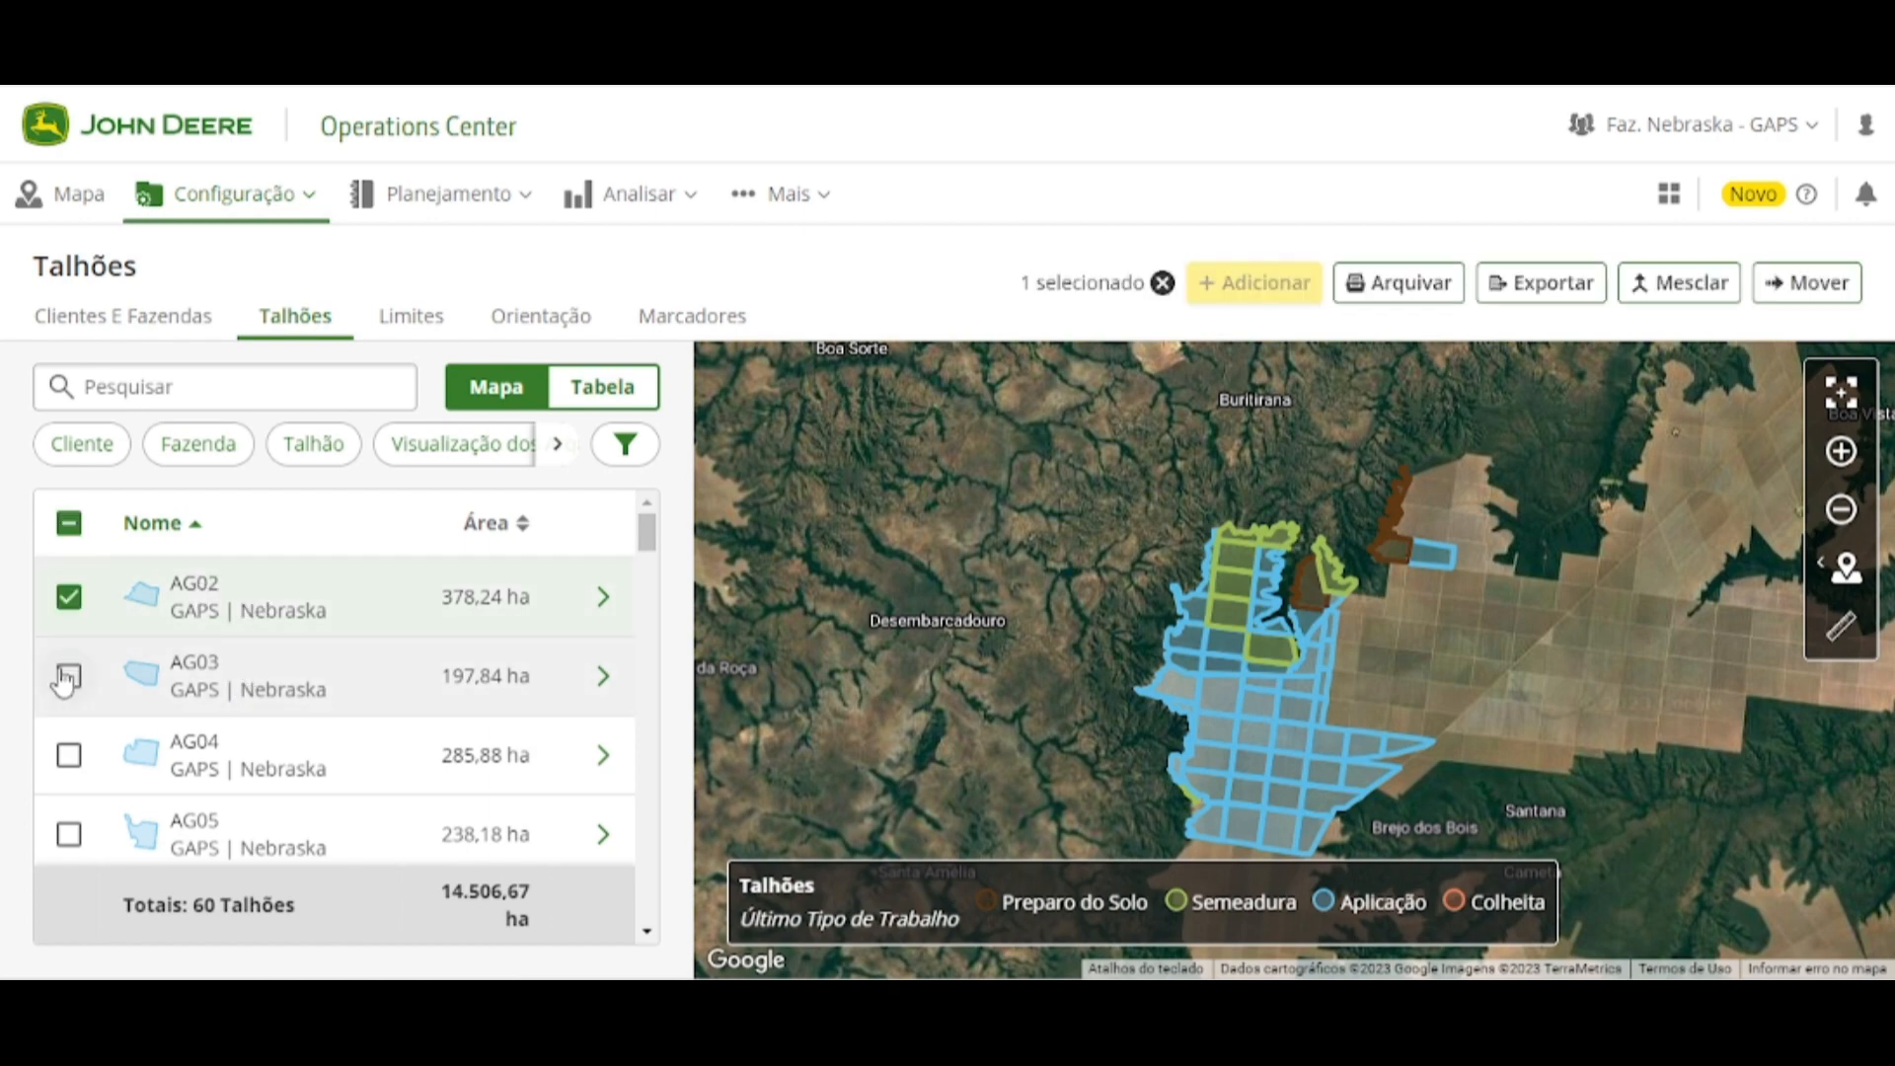
pyautogui.click(67, 679)
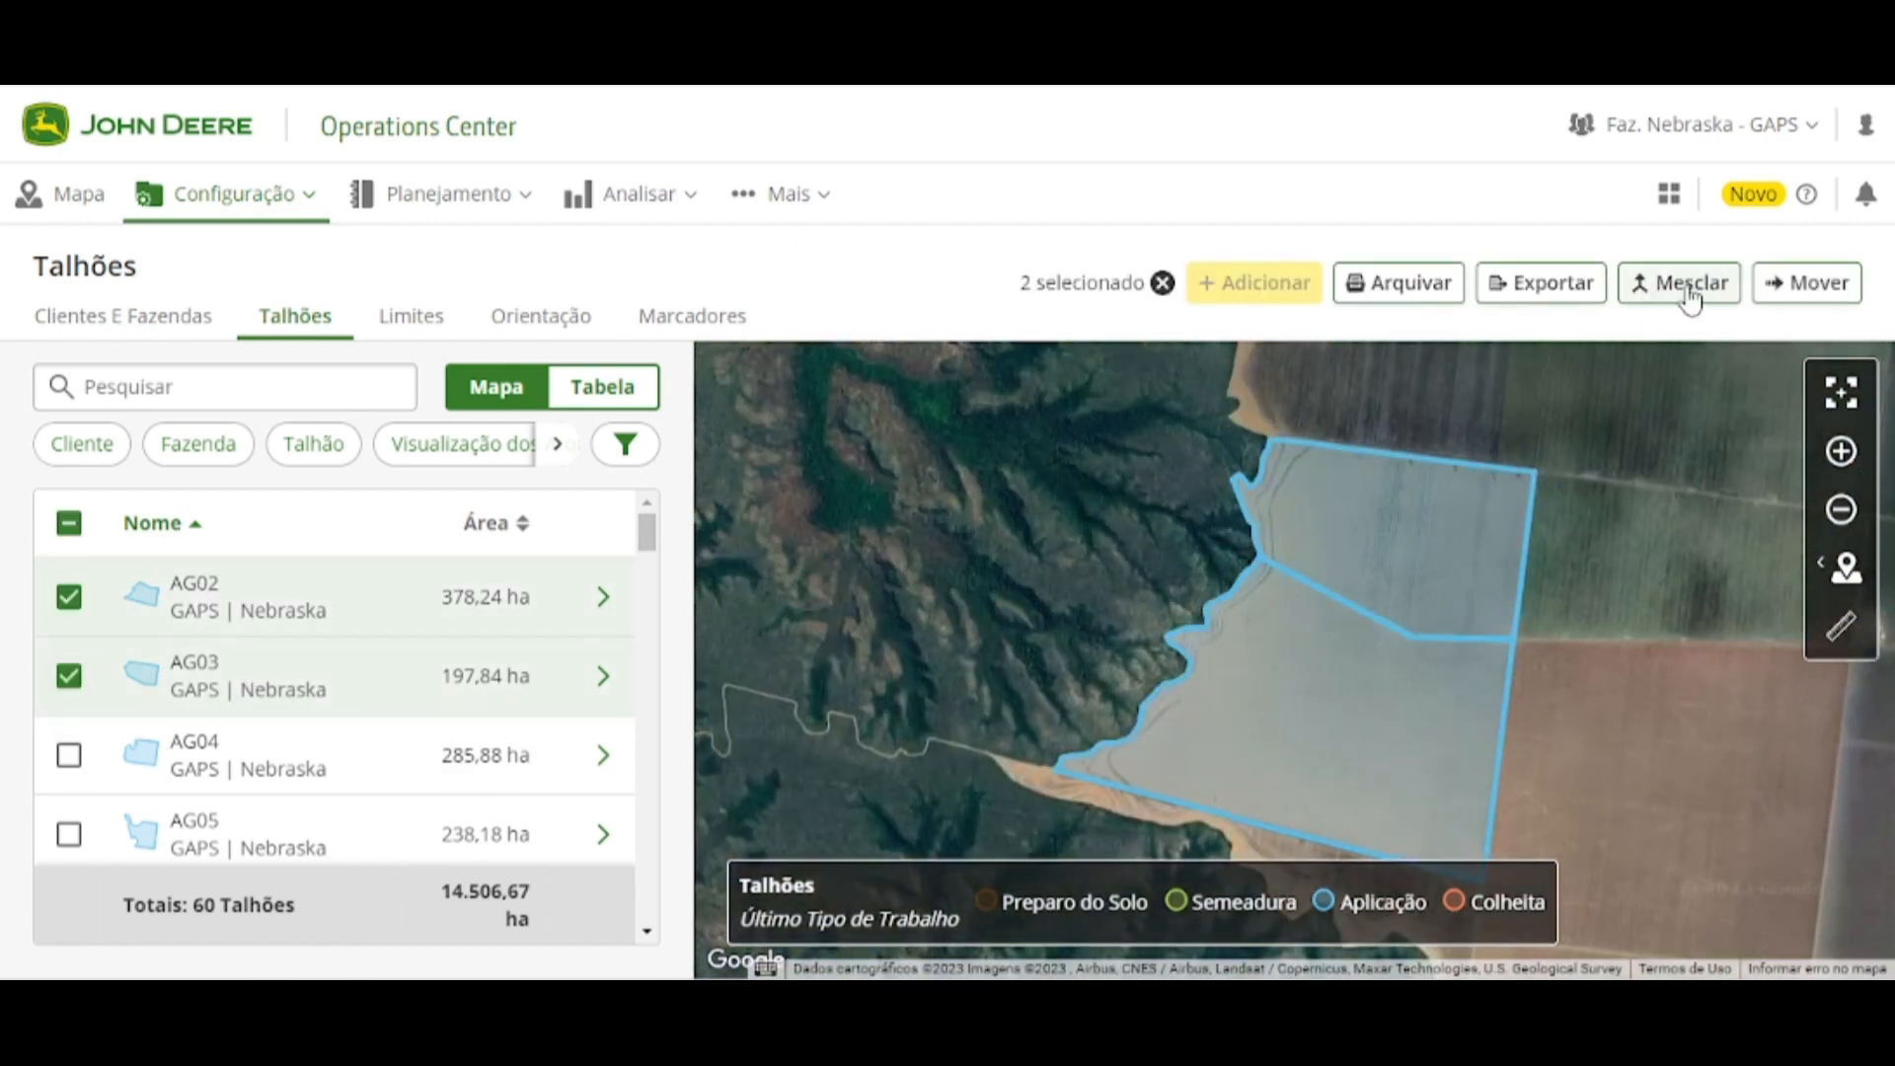
pyautogui.click(68, 596)
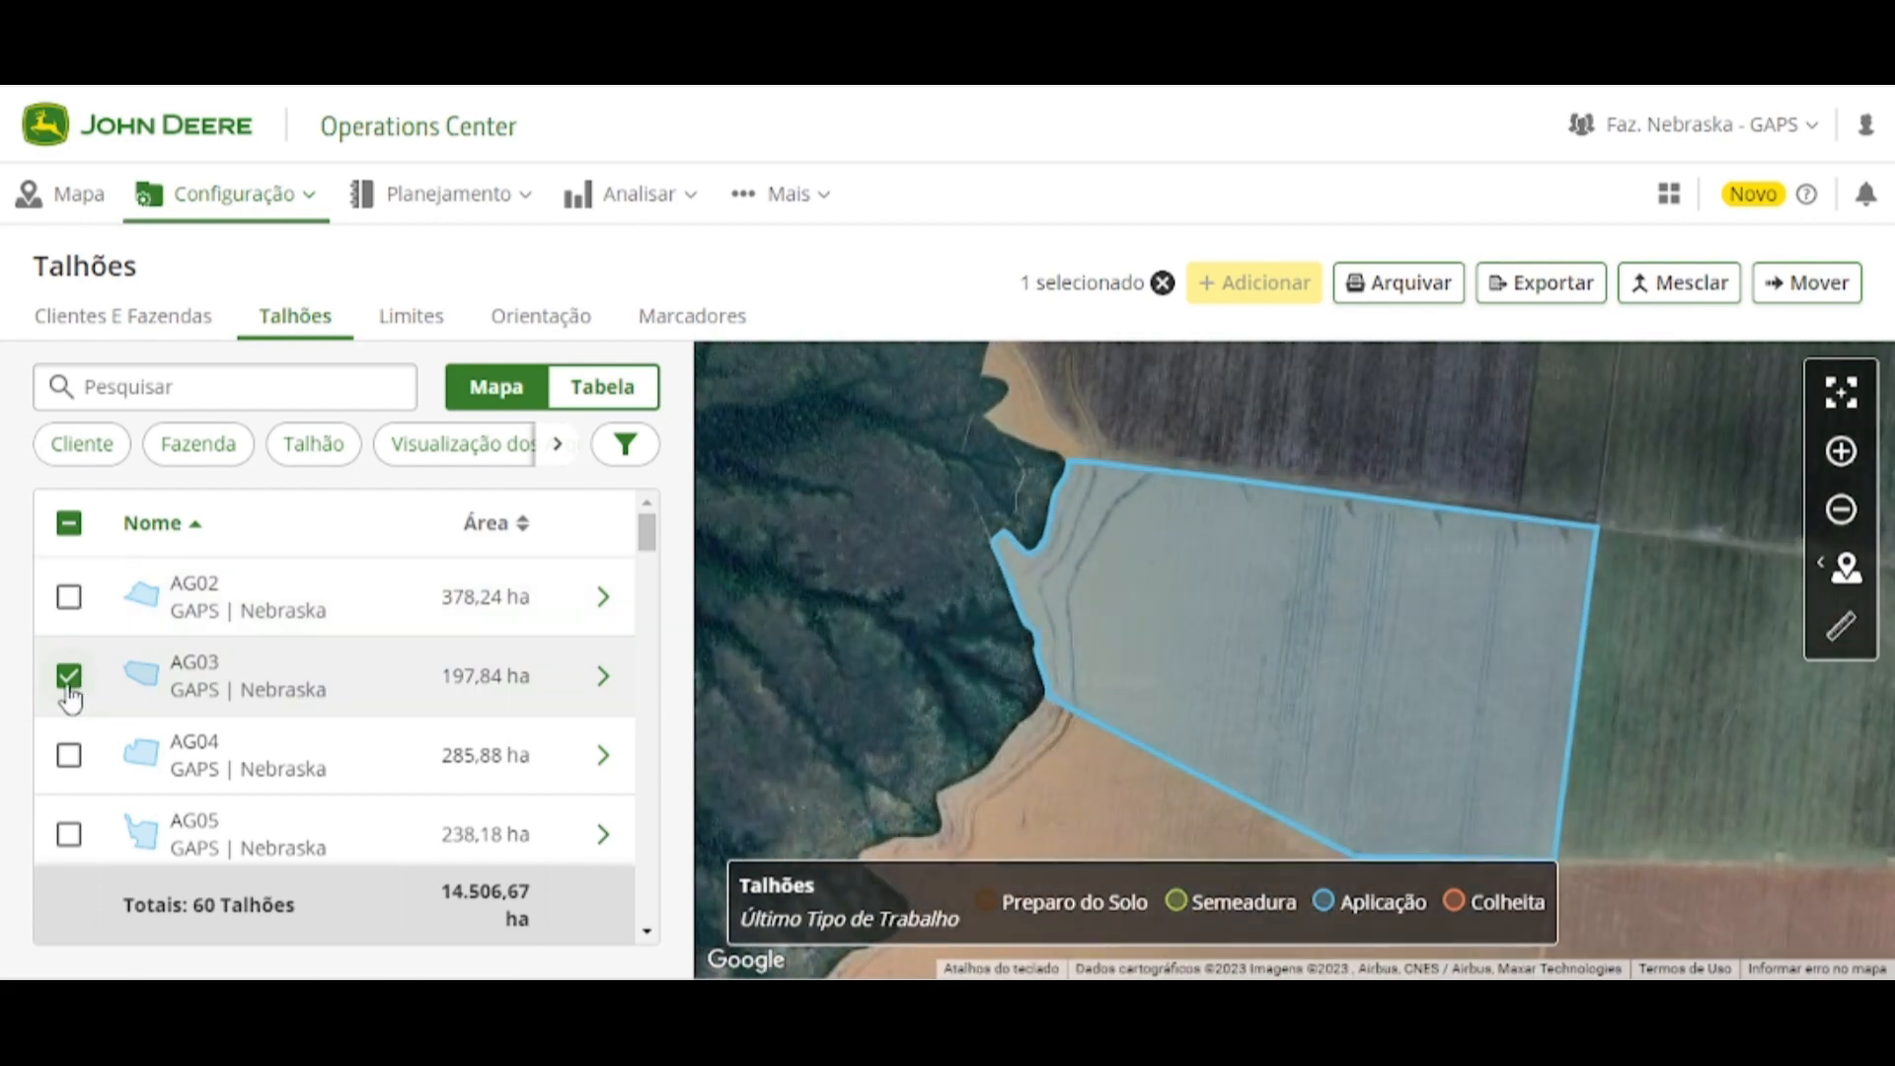
pyautogui.click(64, 690)
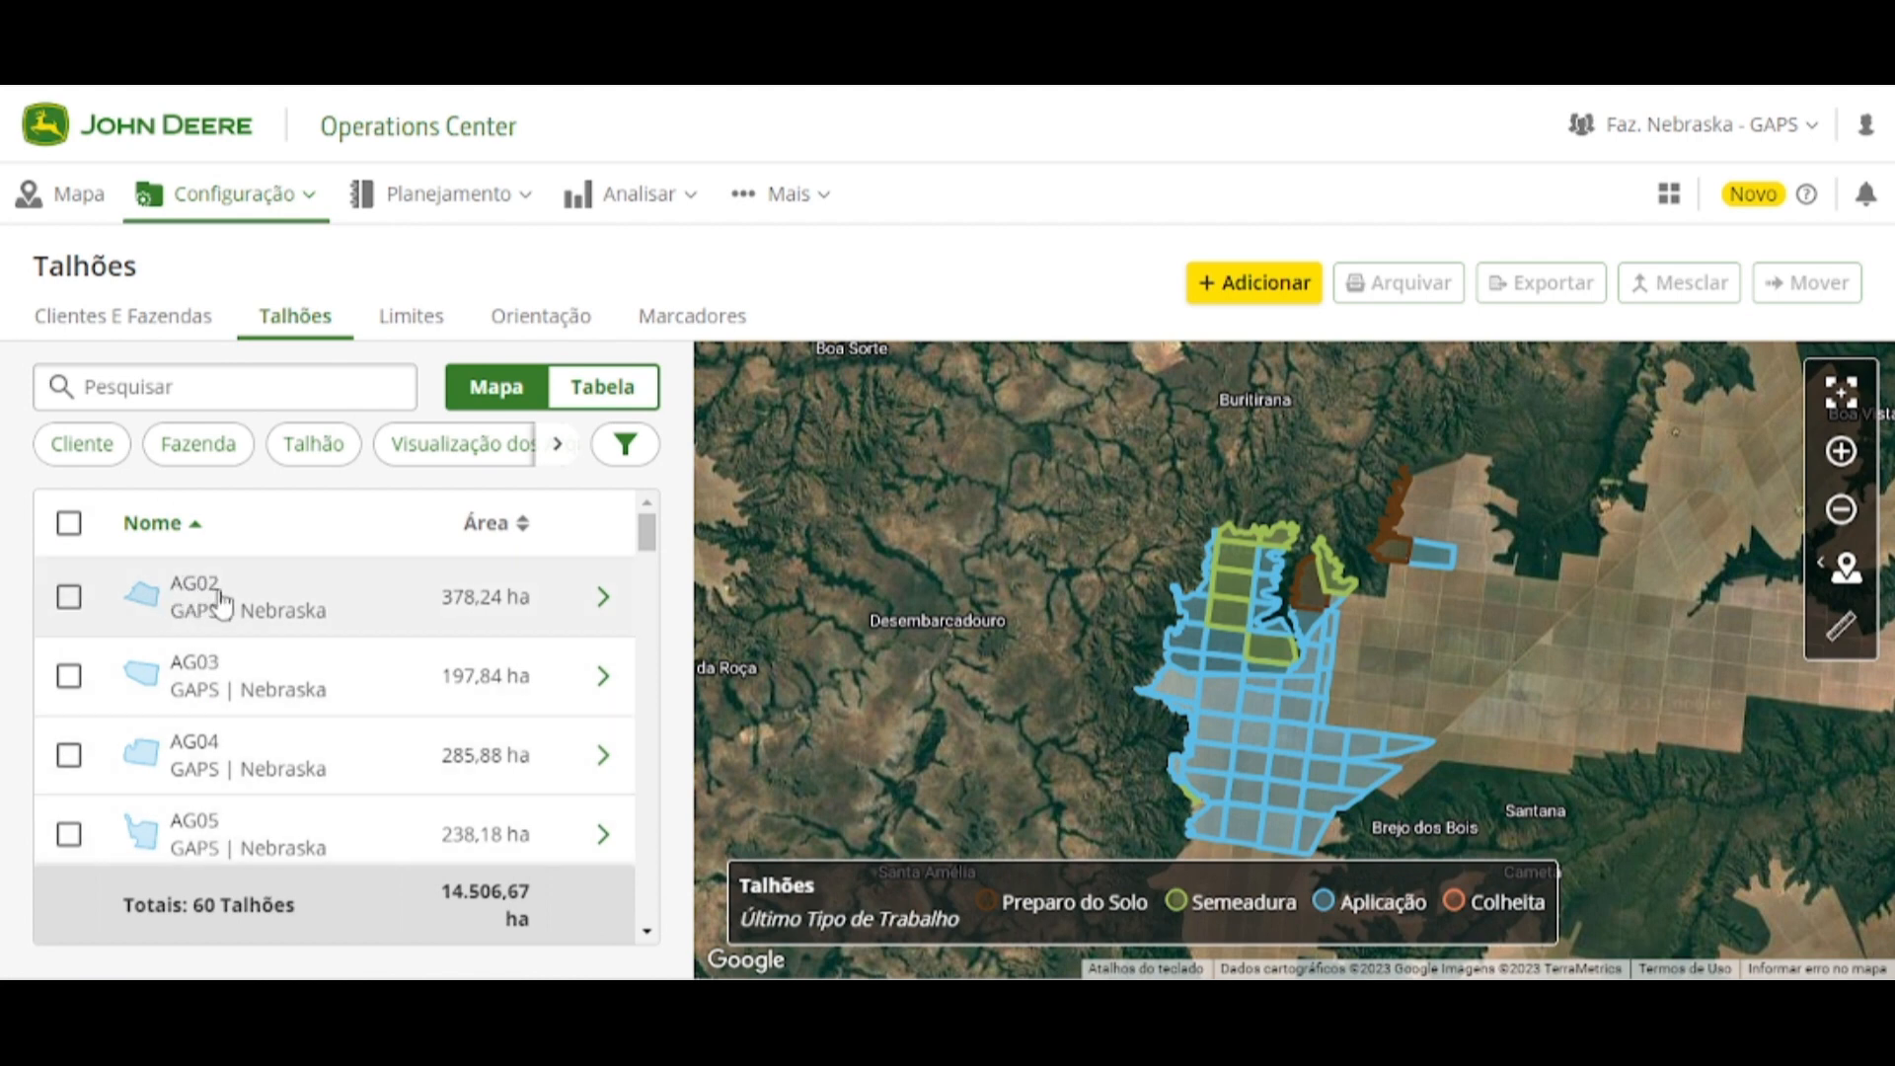
# Examine the Talhões list from AG02 through the AG40s and the fields' layout on the map
pyautogui.scroll(-4, 235, 632)
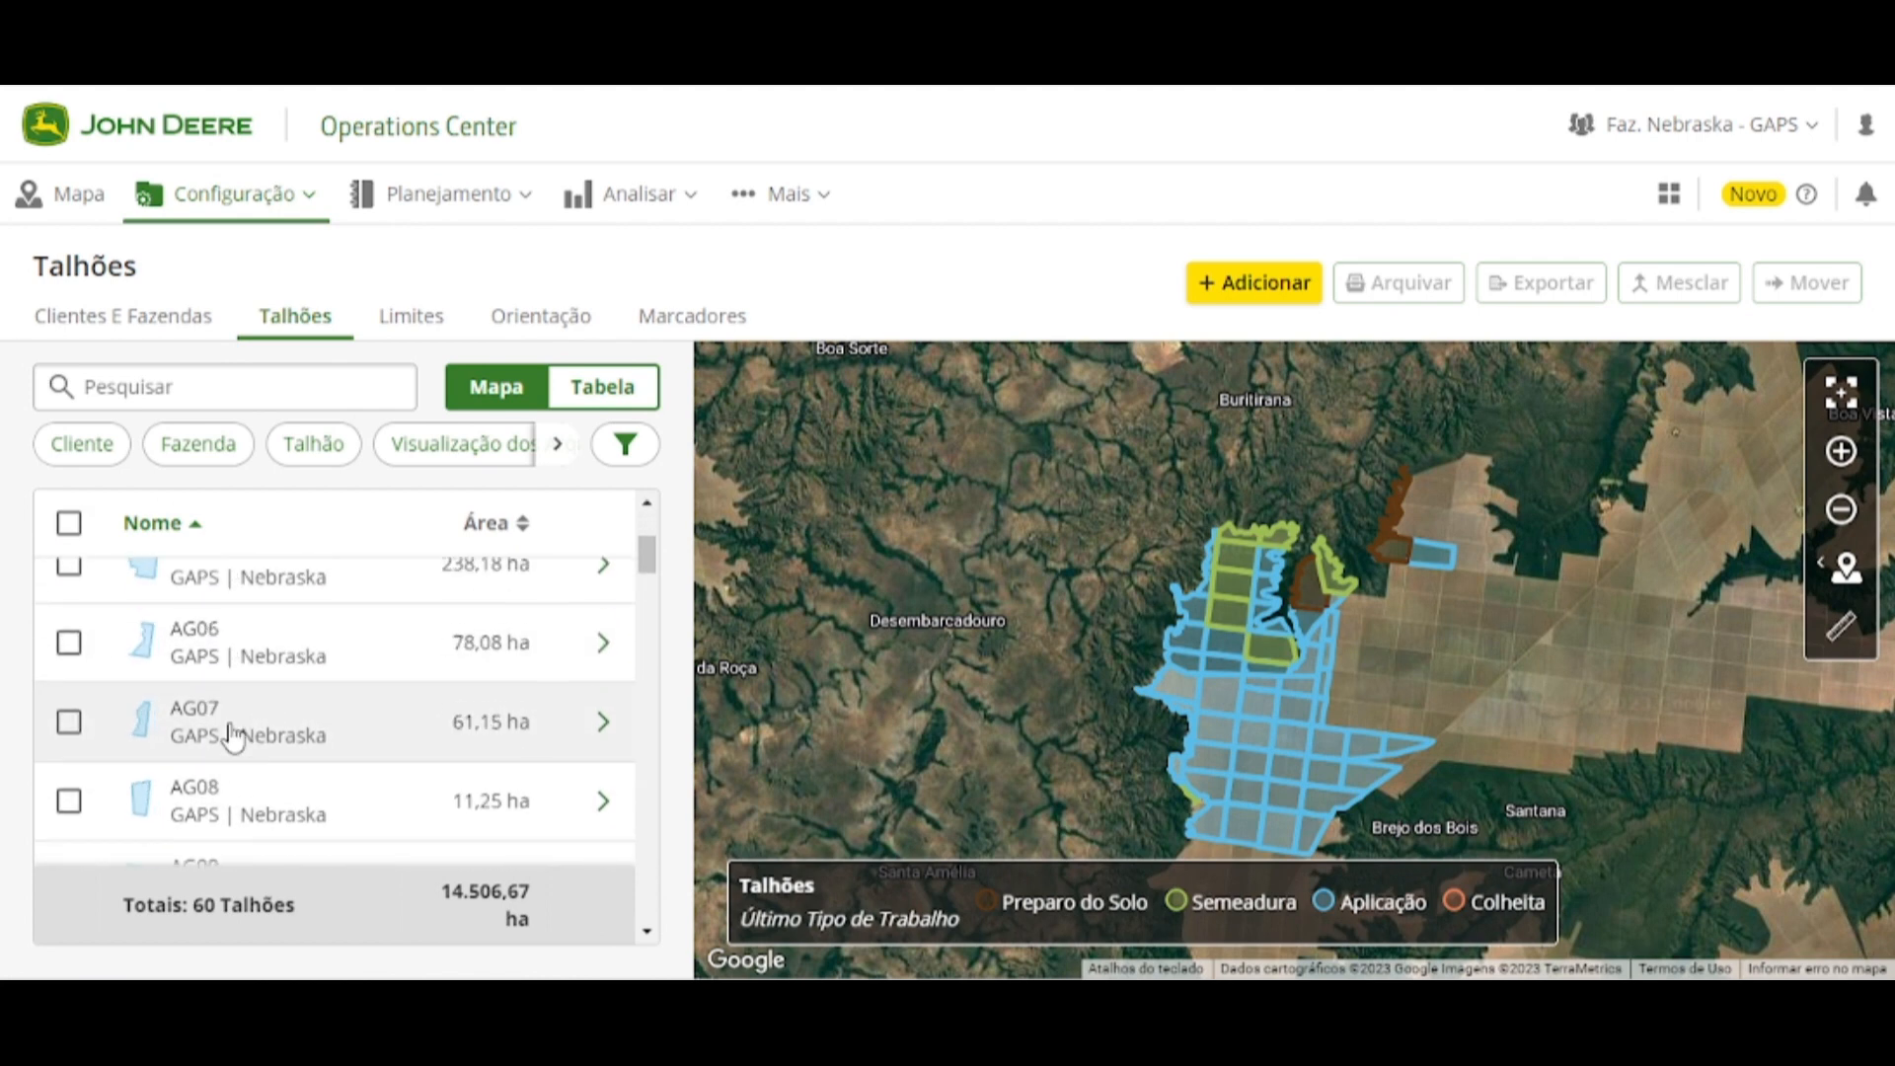
pyautogui.scroll(-3, 235, 726)
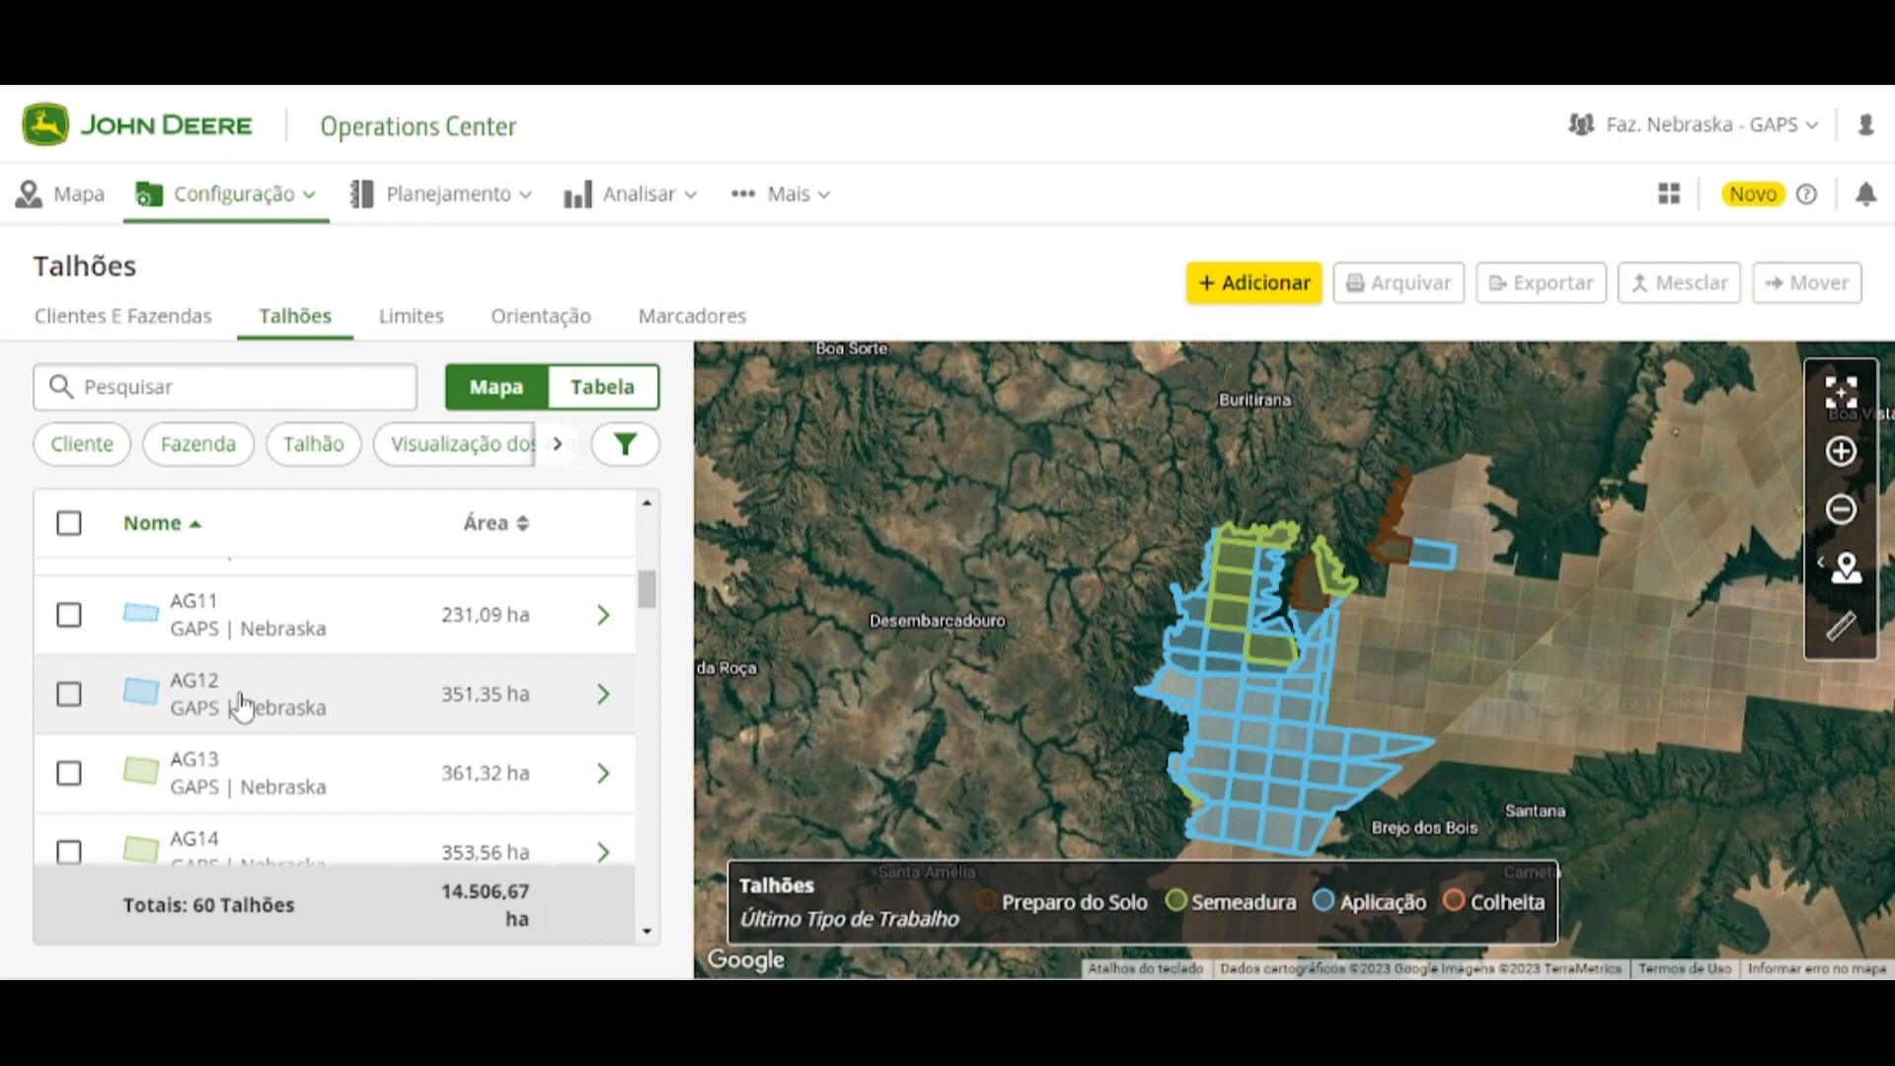
pyautogui.scroll(-6, 242, 696)
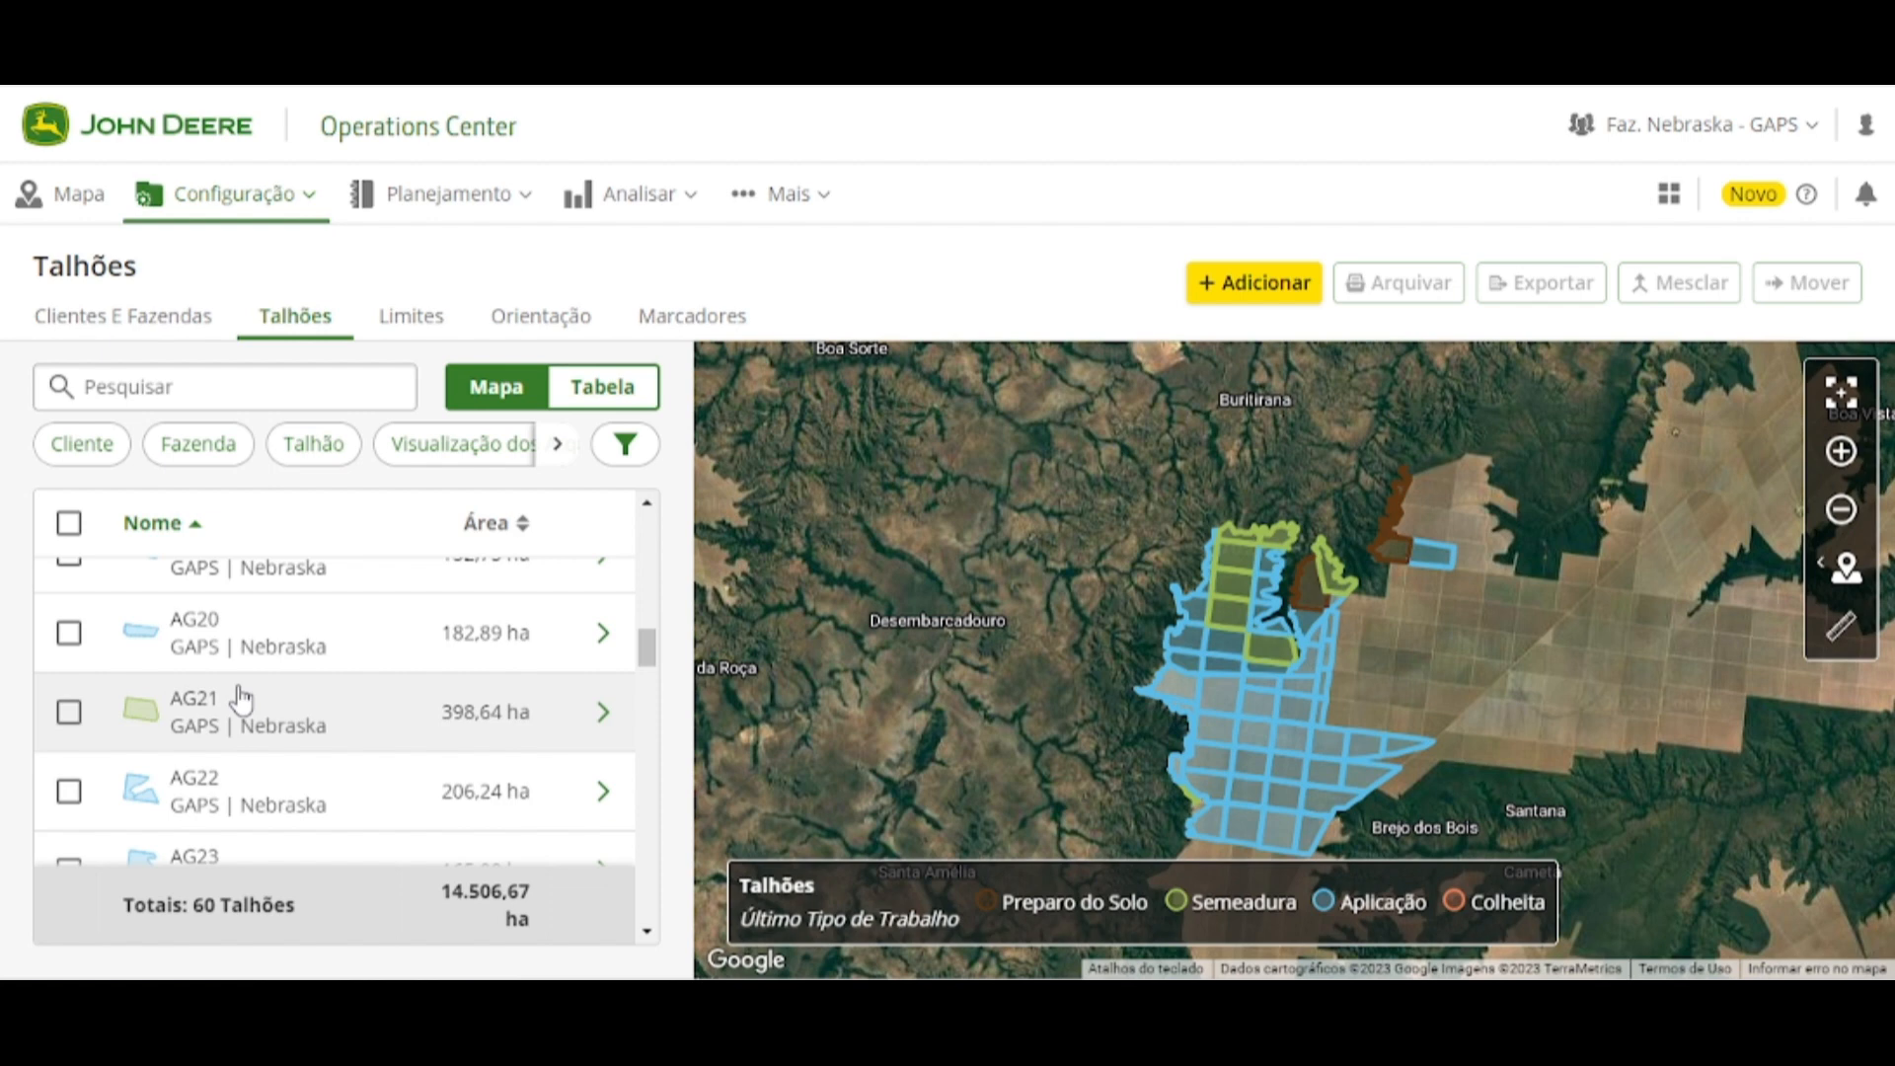
pyautogui.scroll(-2, 211, 689)
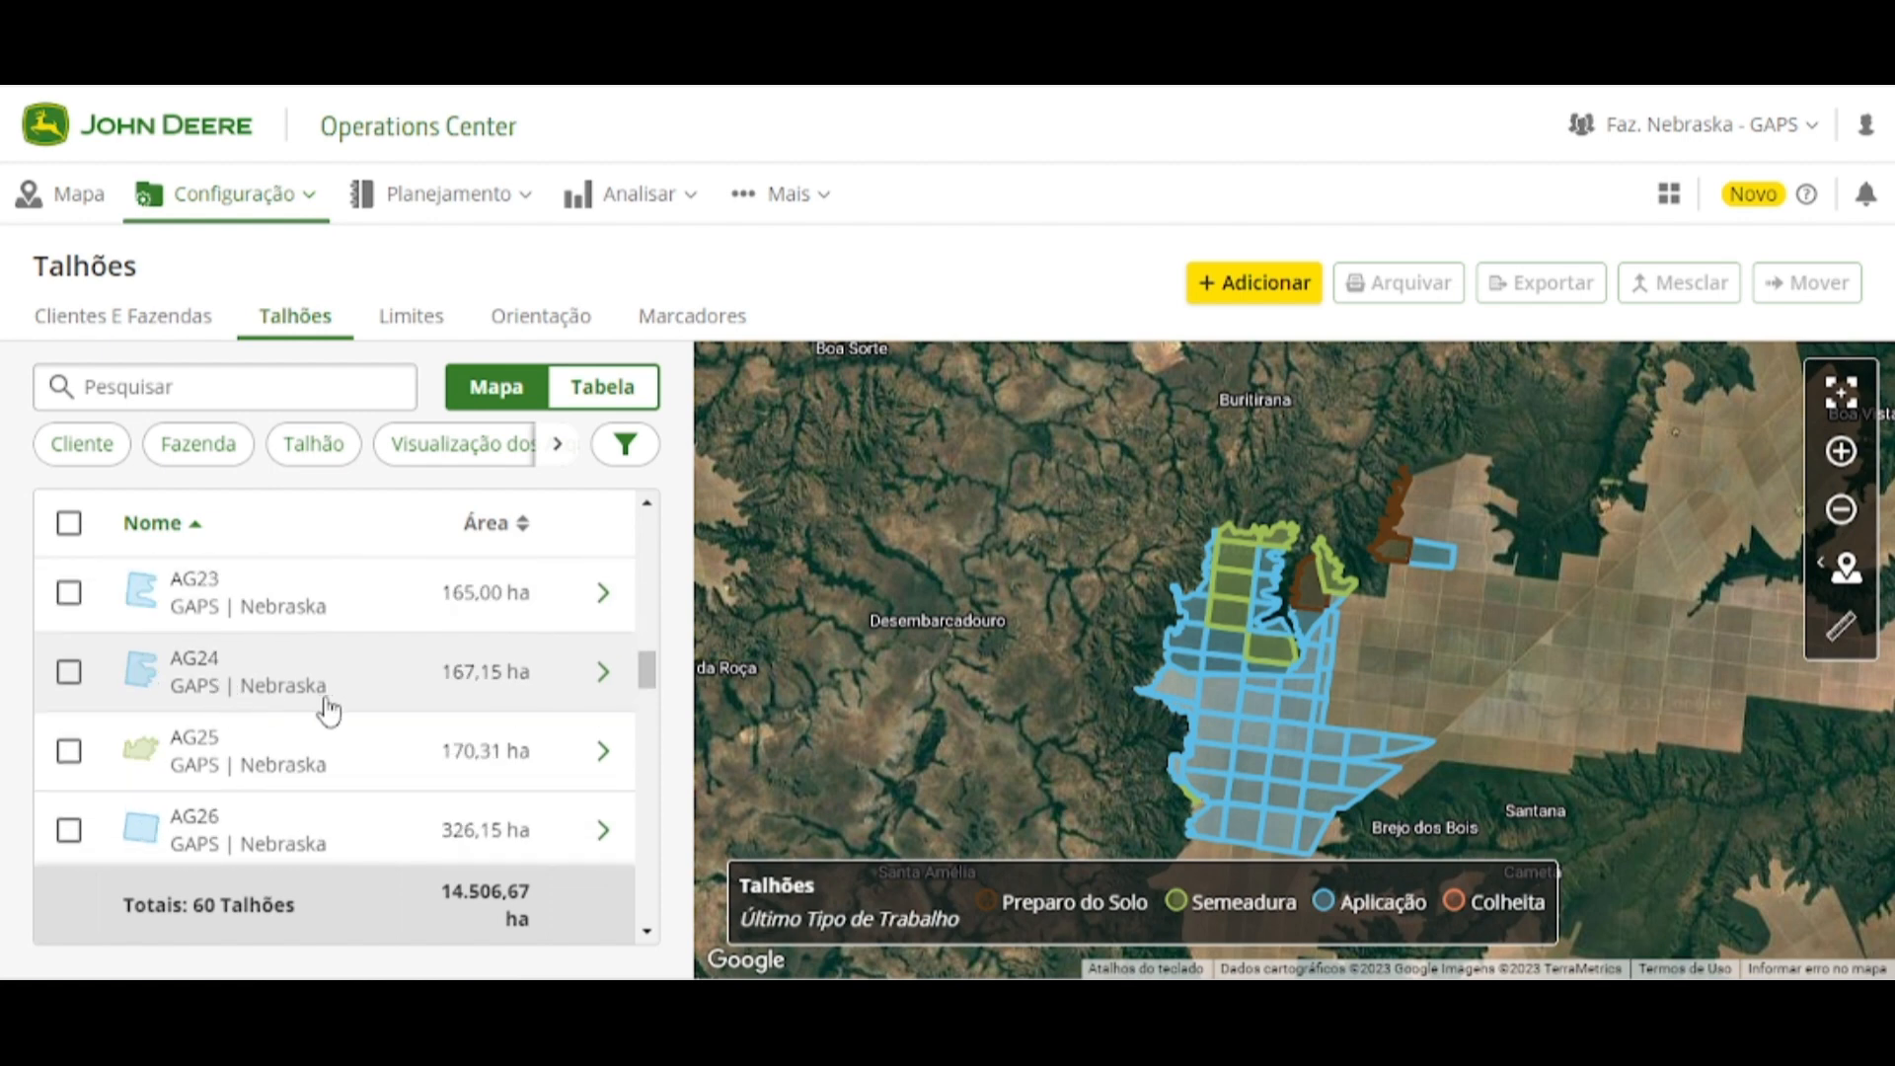
pyautogui.scroll(-2, 326, 711)
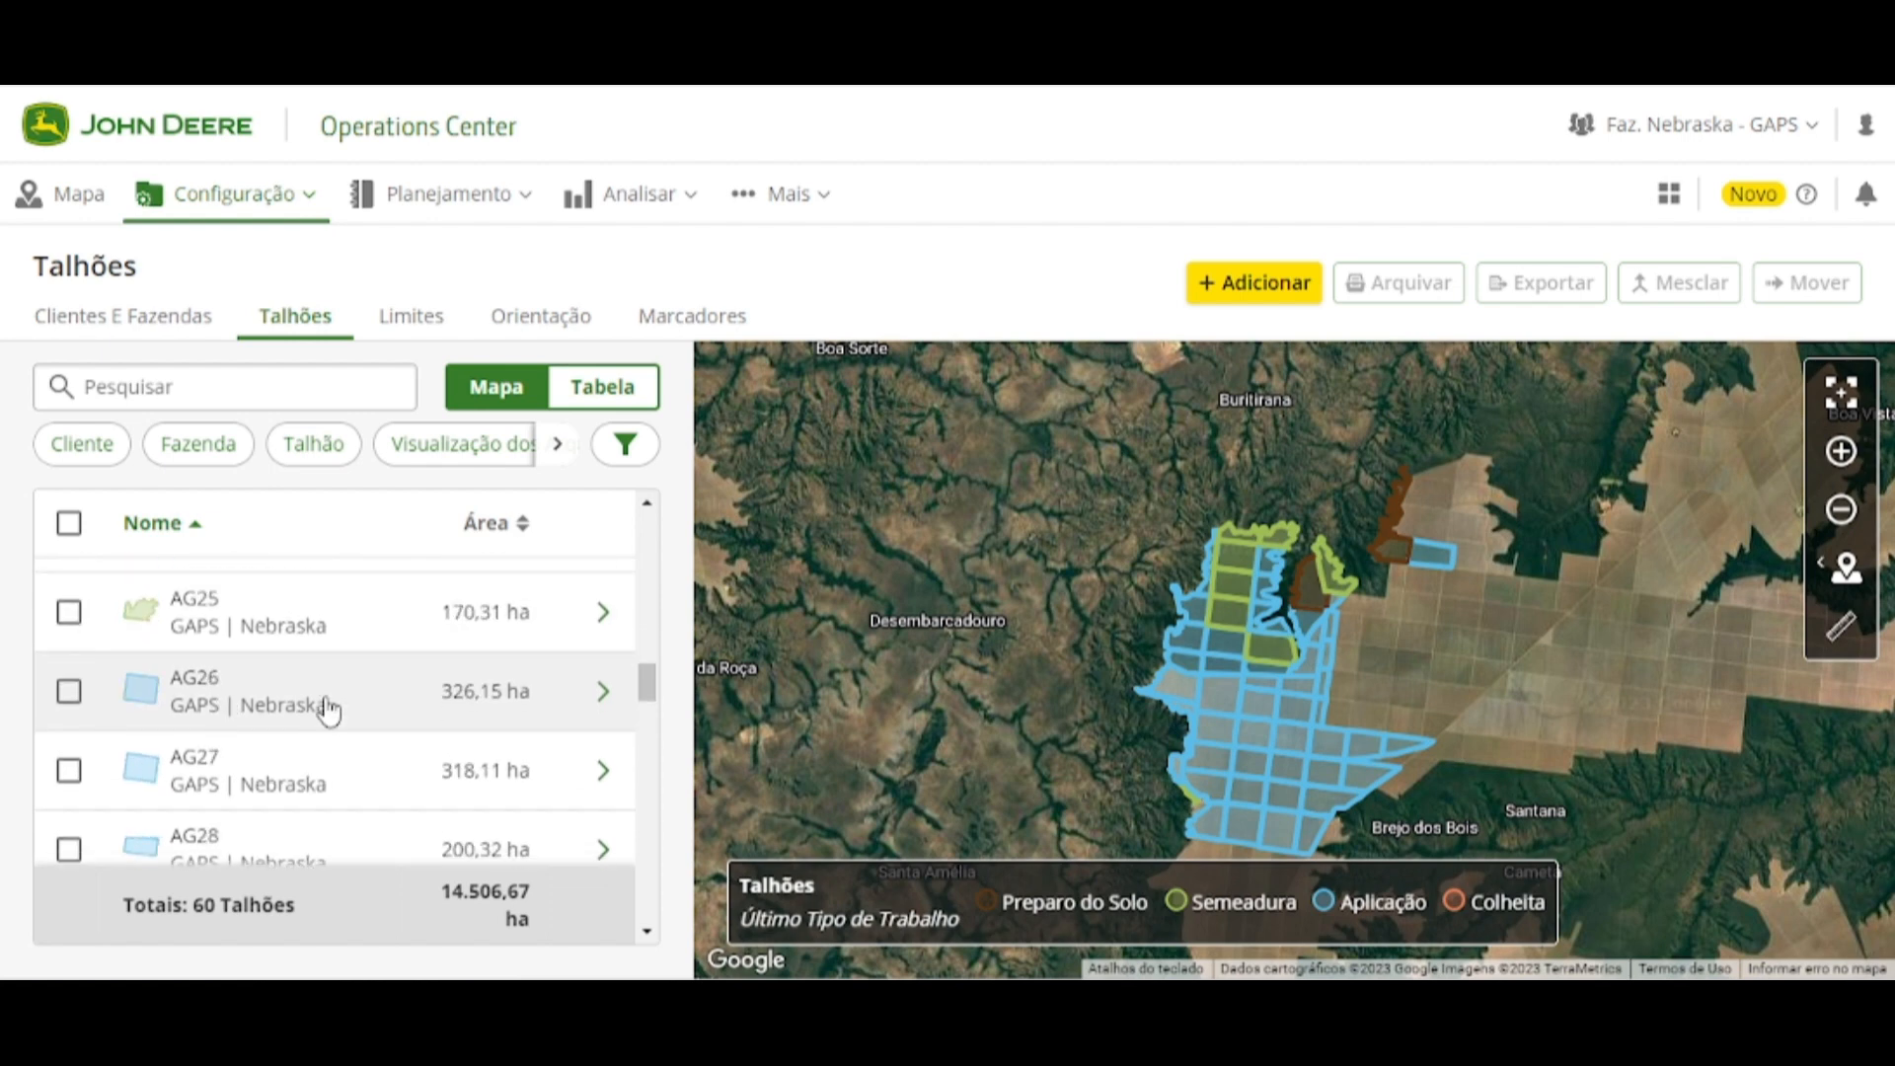
pyautogui.scroll(-3, 326, 707)
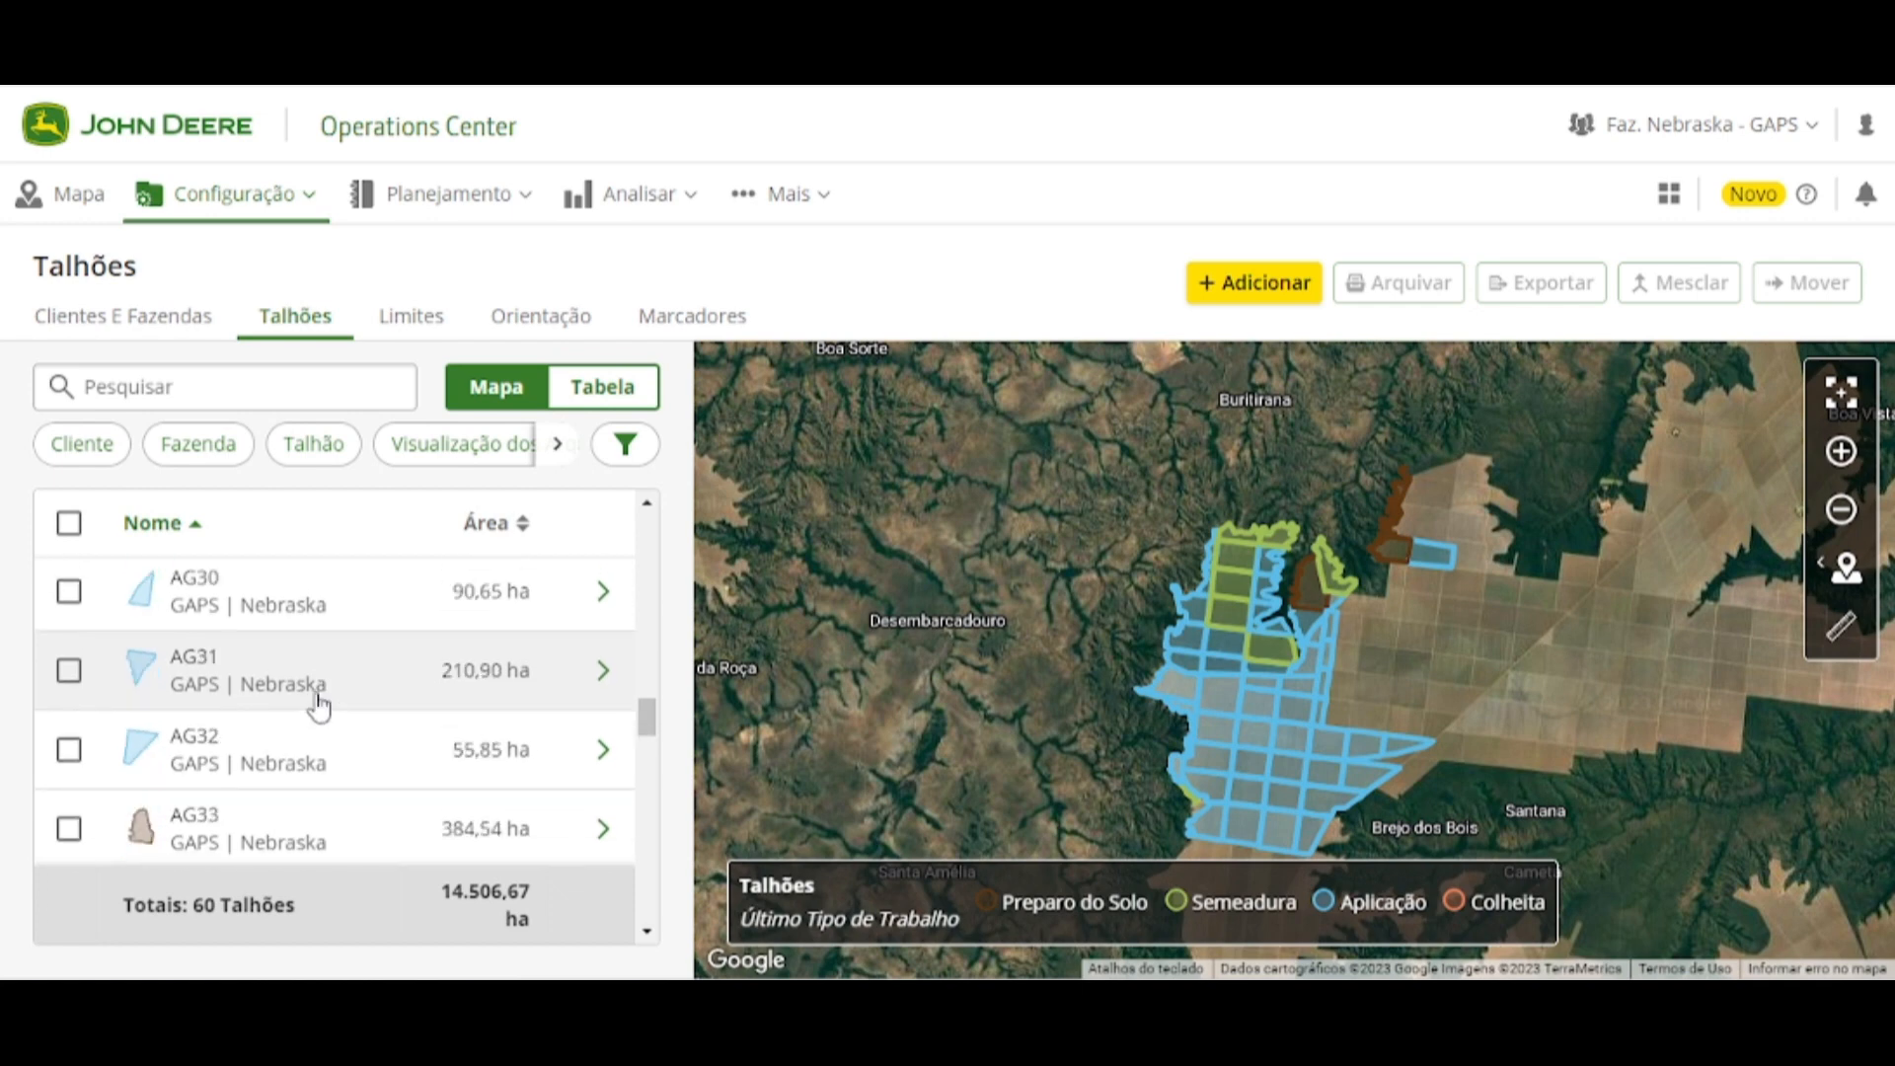
pyautogui.scroll(-5, 335, 701)
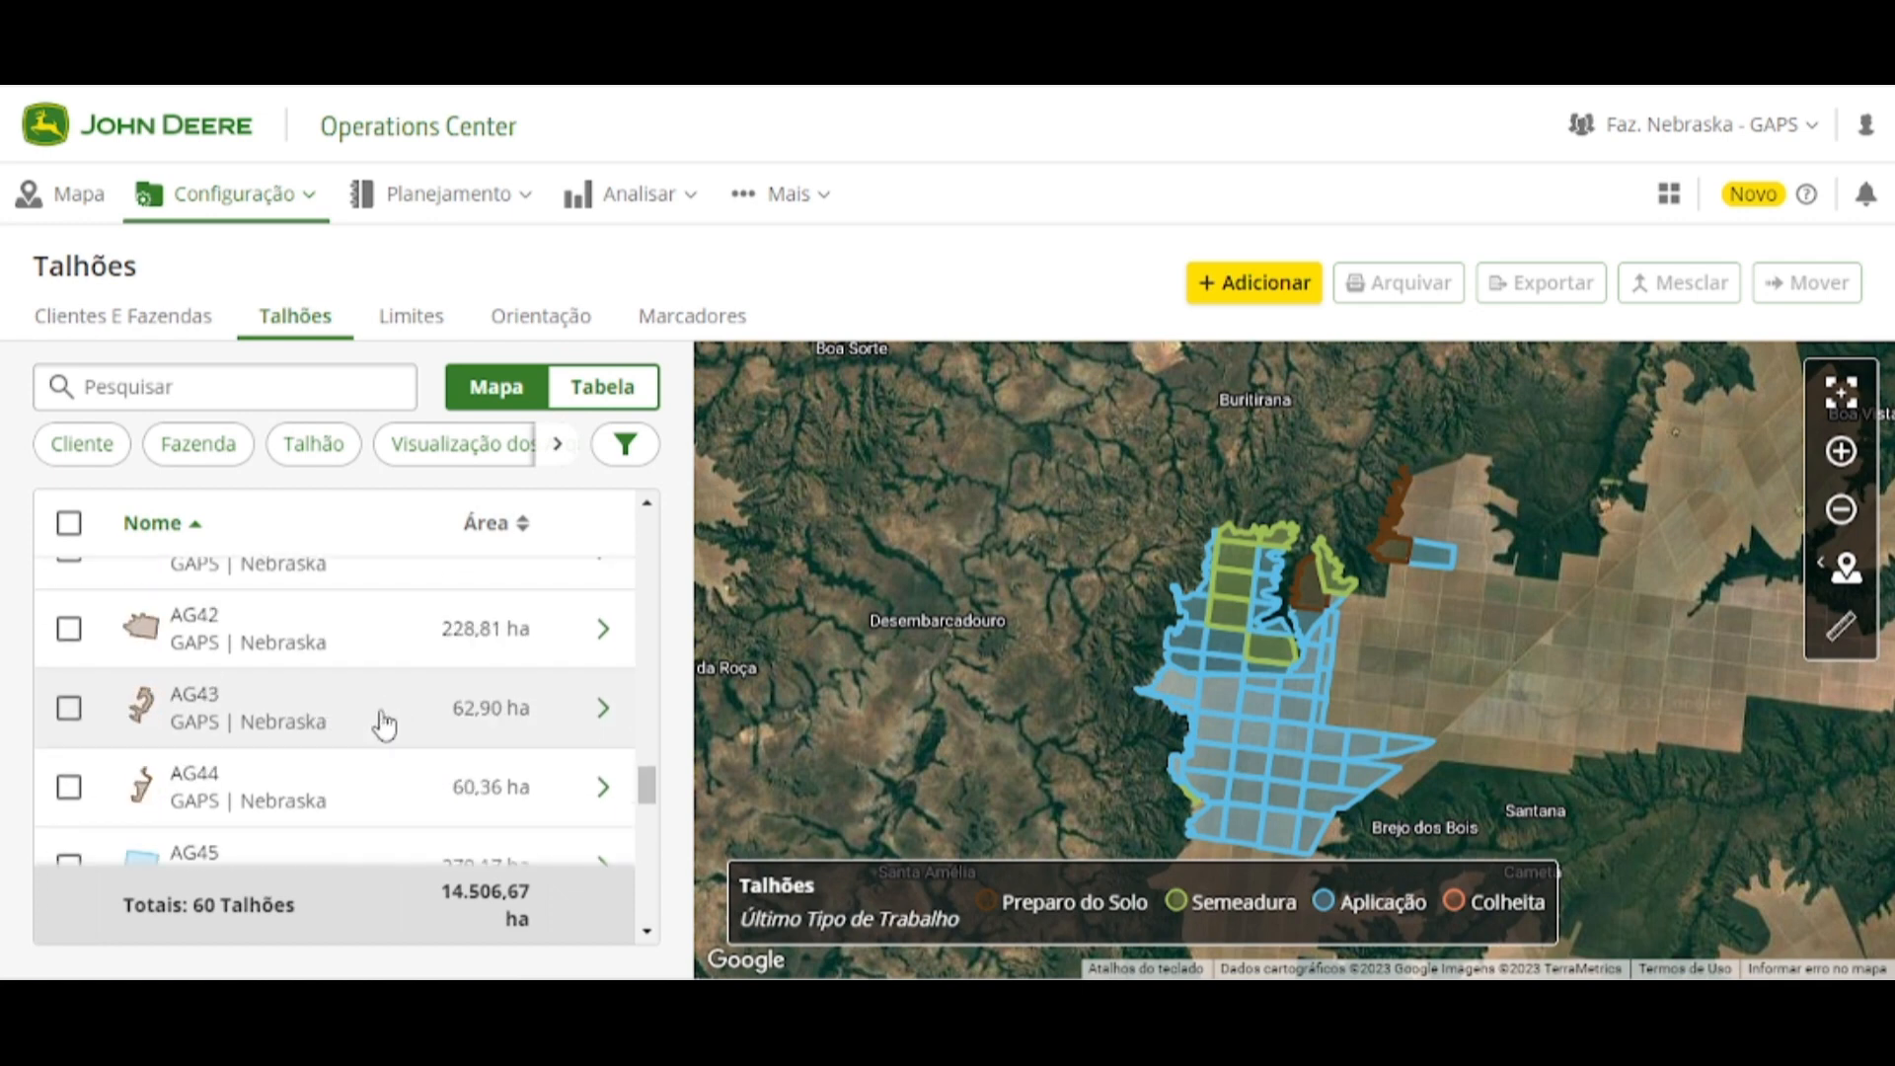
pyautogui.scroll(12, 385, 720)
pyautogui.scroll(5, 388, 723)
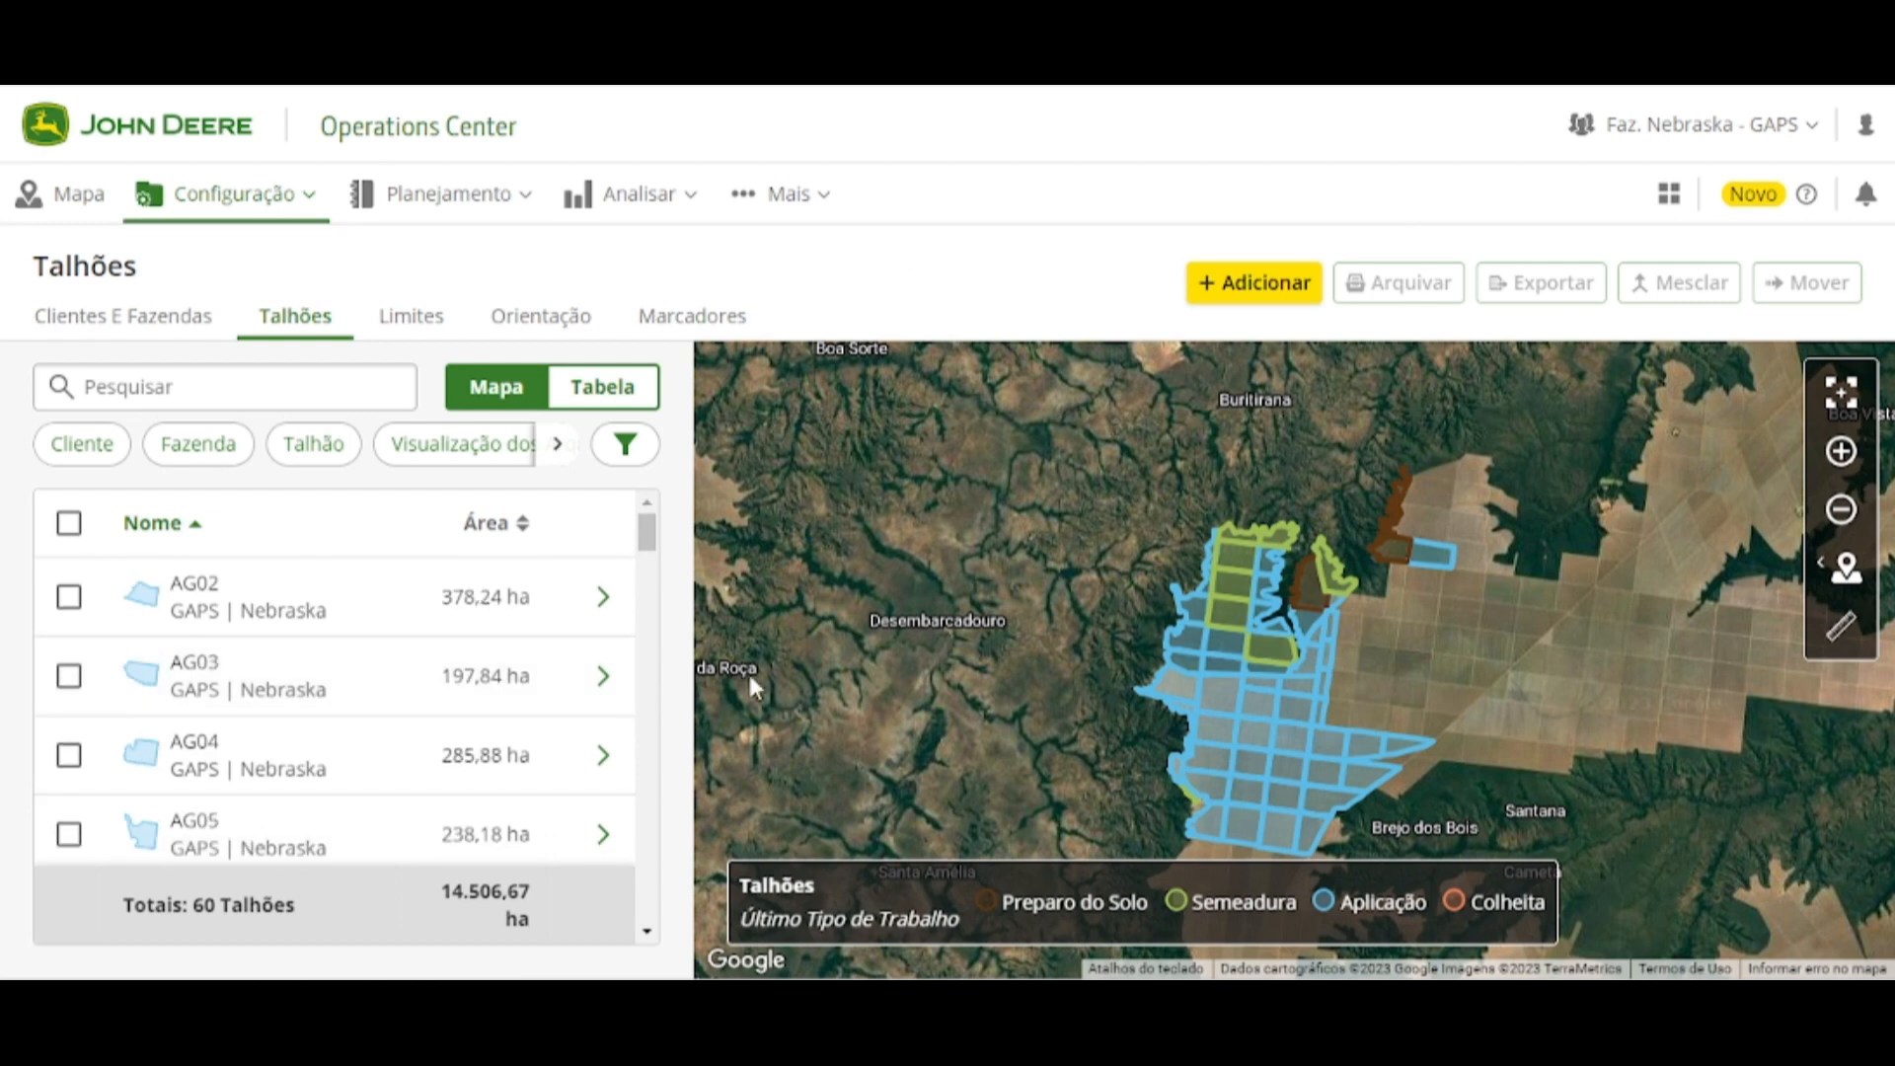
pyautogui.moveTo(1488, 707); pyautogui.dragTo(1323, 647)
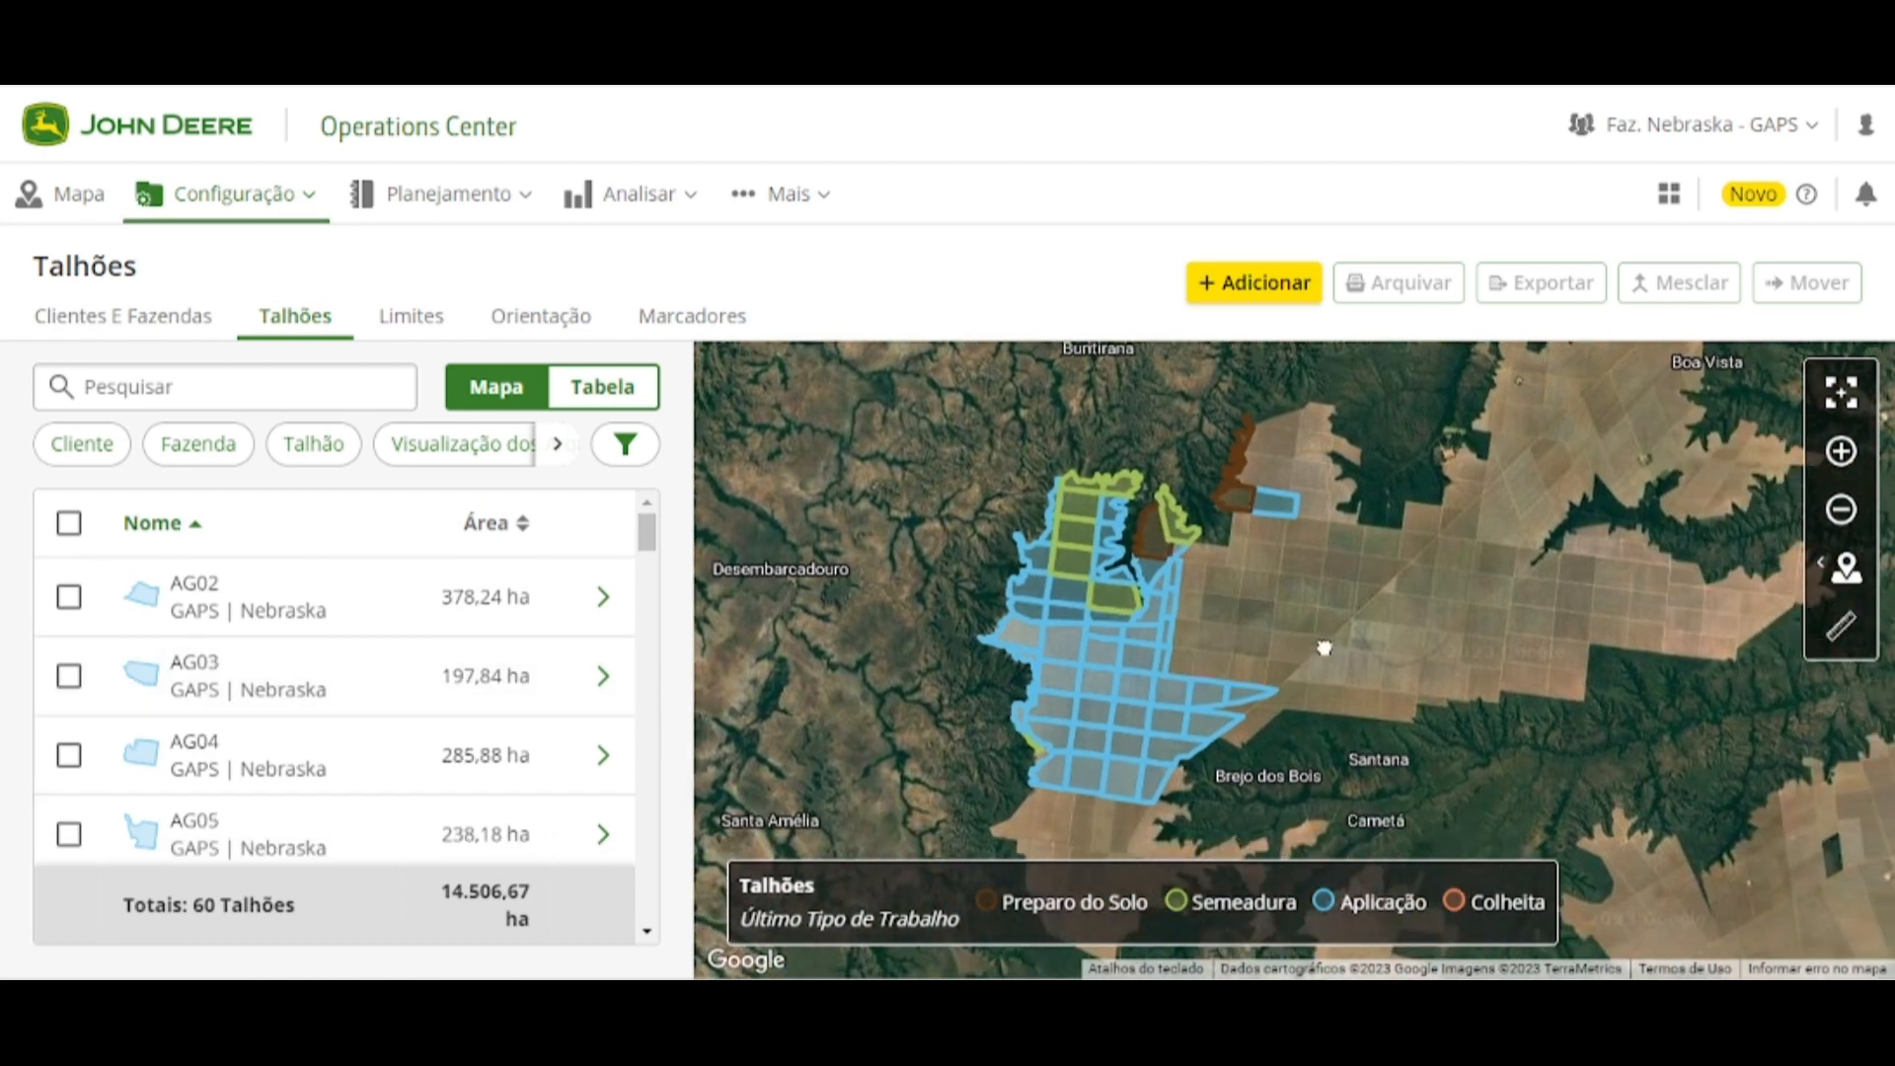